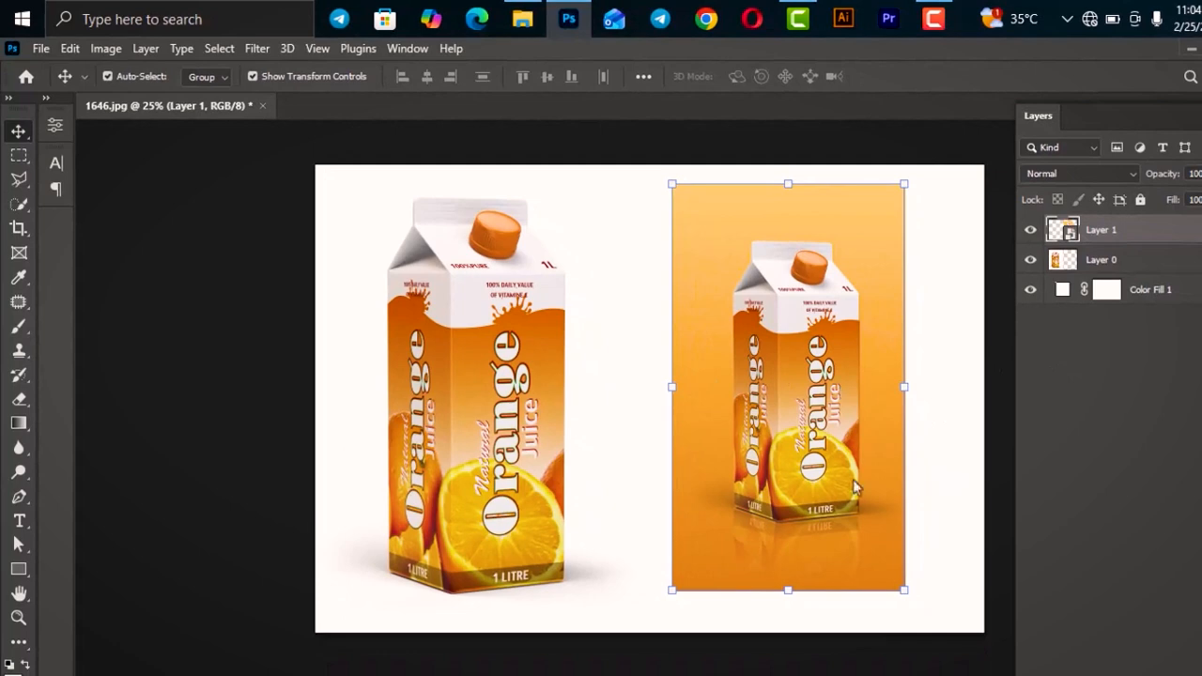
Enlarge the orange-background carton image on Layer 1 and shift it up and down to inspect the reflection beneath the carton
left_click_drag(904, 386, 1027, 373)
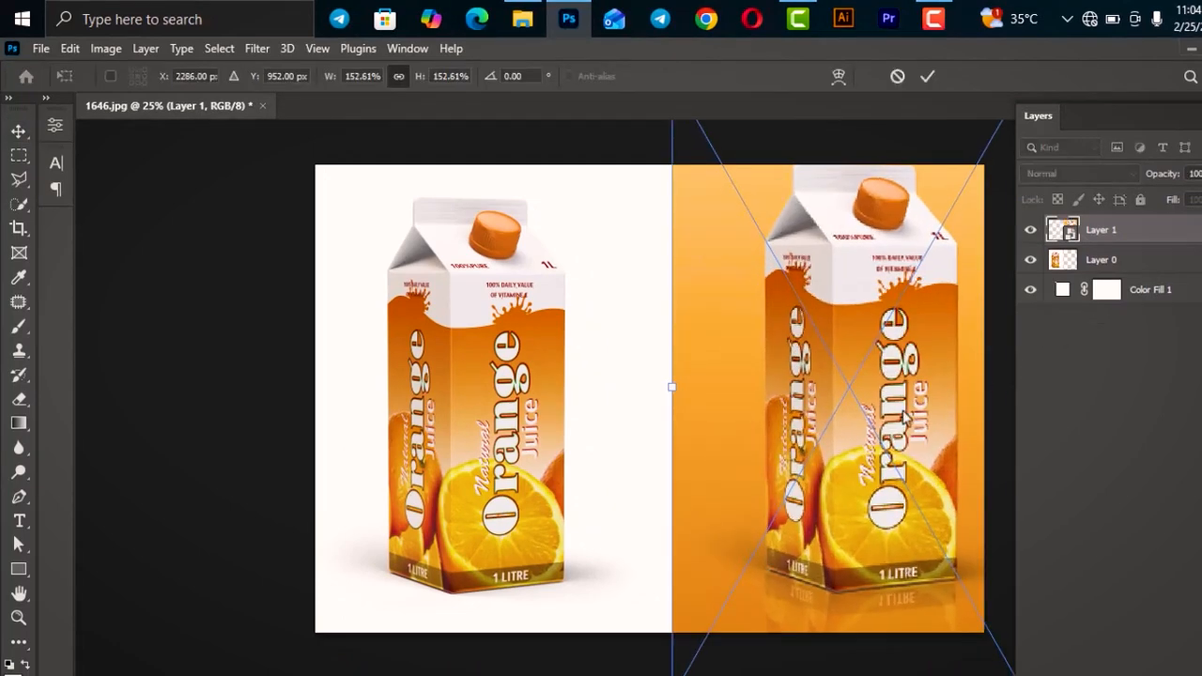
left_click_drag(784, 324, 778, 246)
key("Return")
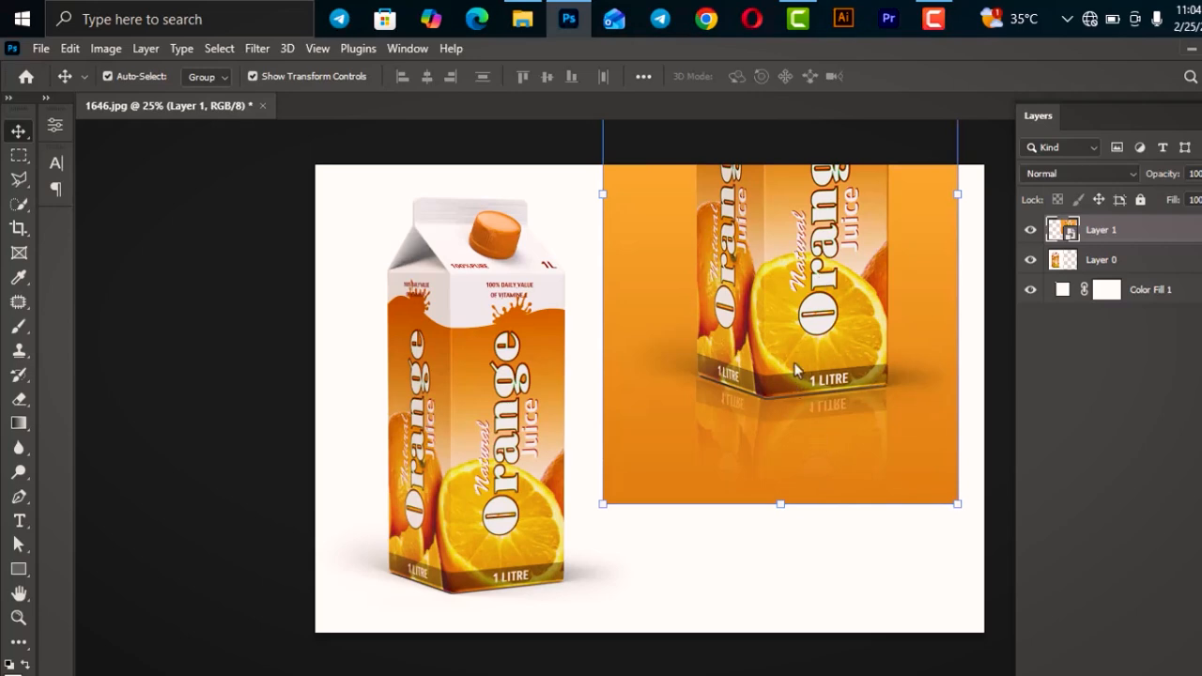
left_click_drag(893, 215, 851, 293)
left_click_drag(785, 272, 817, 373)
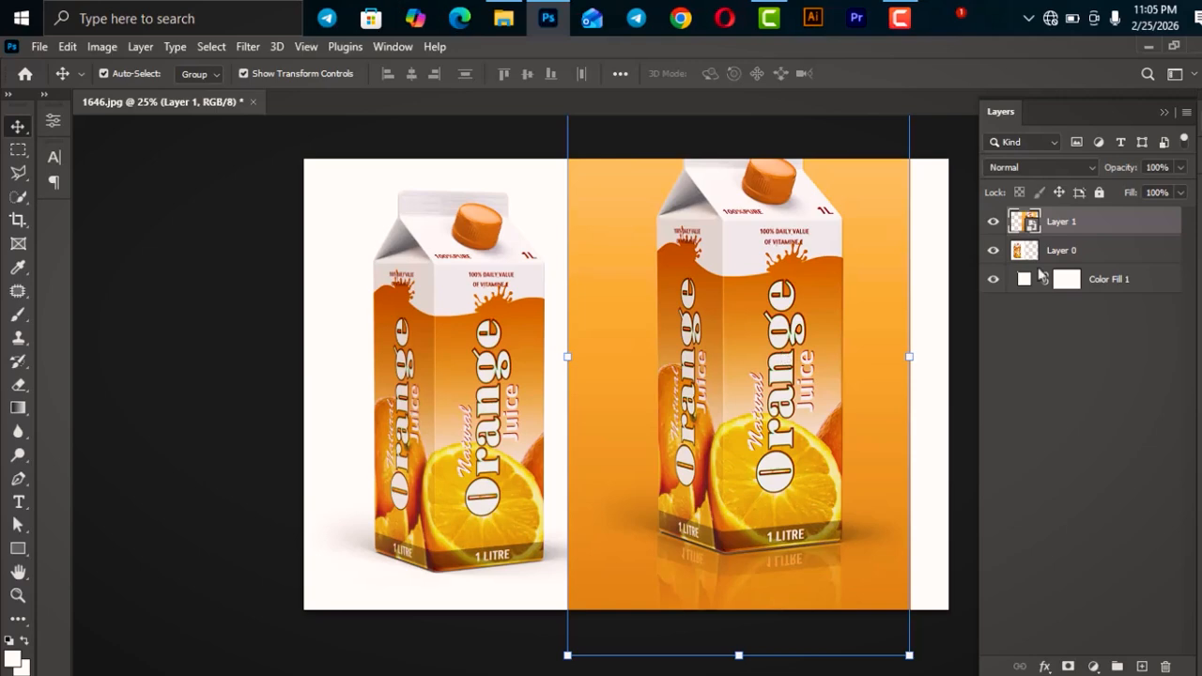
Scale the Layer 1 reference image down to fit within the canvas height and place it to the right of the white-background carton
left_click_drag(911, 357, 757, 365)
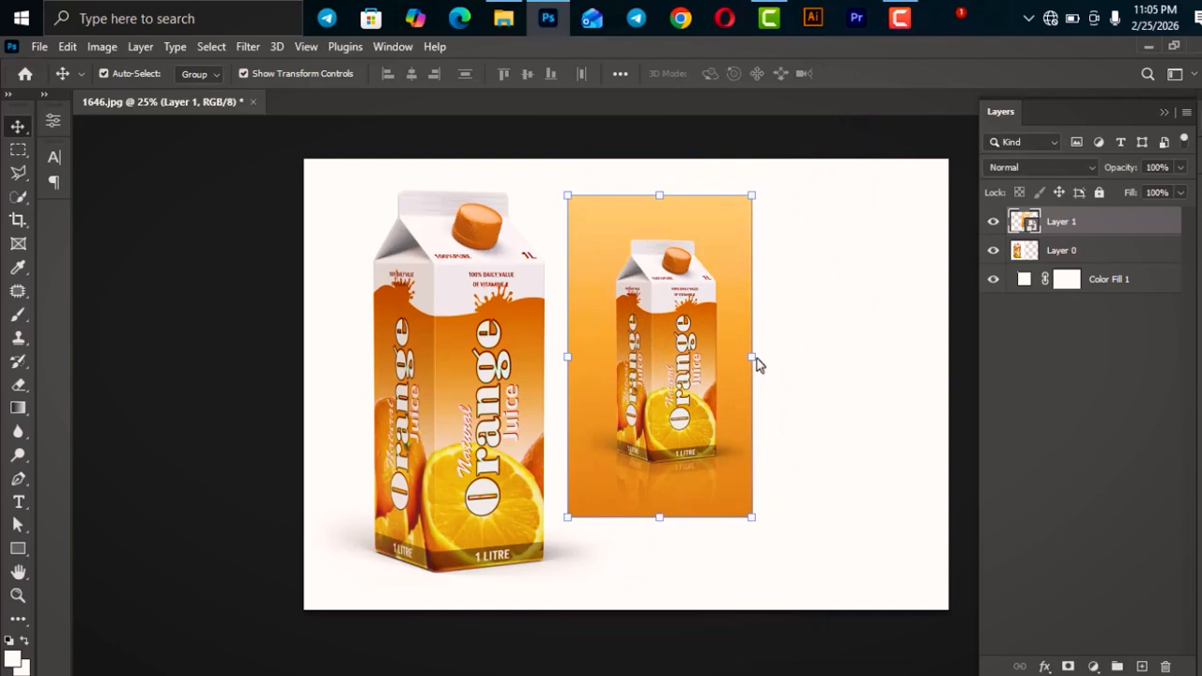
left_click_drag(755, 359, 805, 353)
key("Return")
left_click_drag(693, 293, 786, 303)
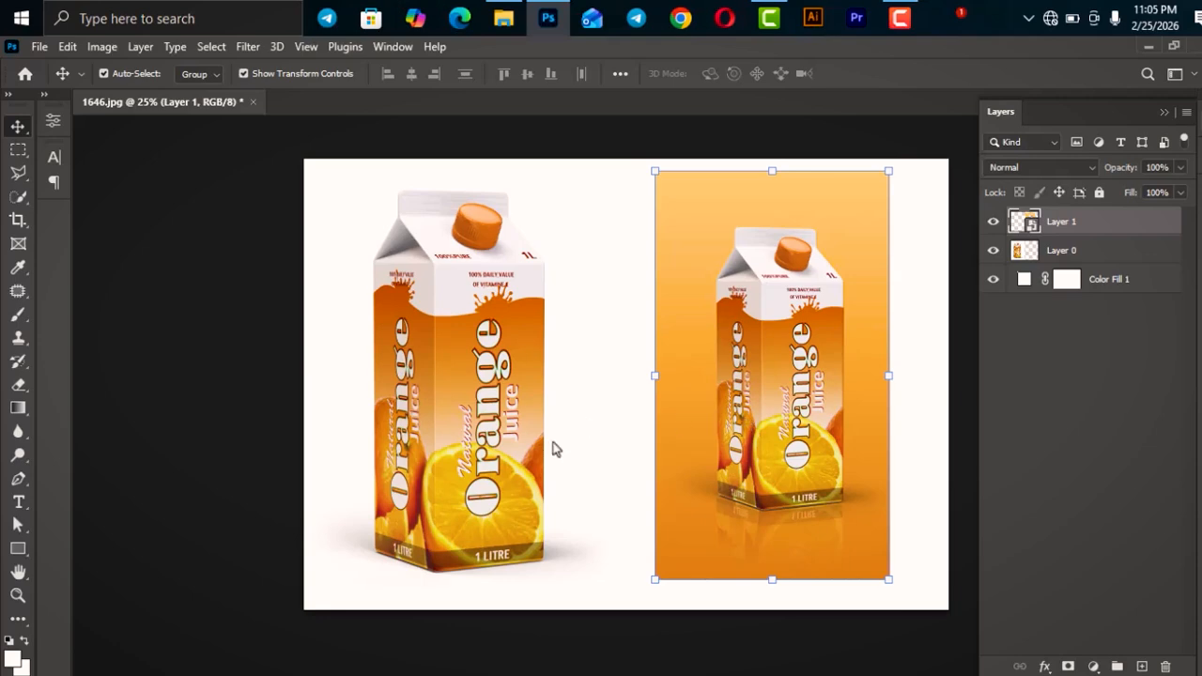
mouse_move(796, 324)
left_mouse_down()
mouse_move(810, 304)
mouse_move(778, 332)
left_mouse_up()
Hide the Layer 1 reference image and the white Color Fill 1 background, leaving the Layer 0 carton image displayed
left_click(993, 222)
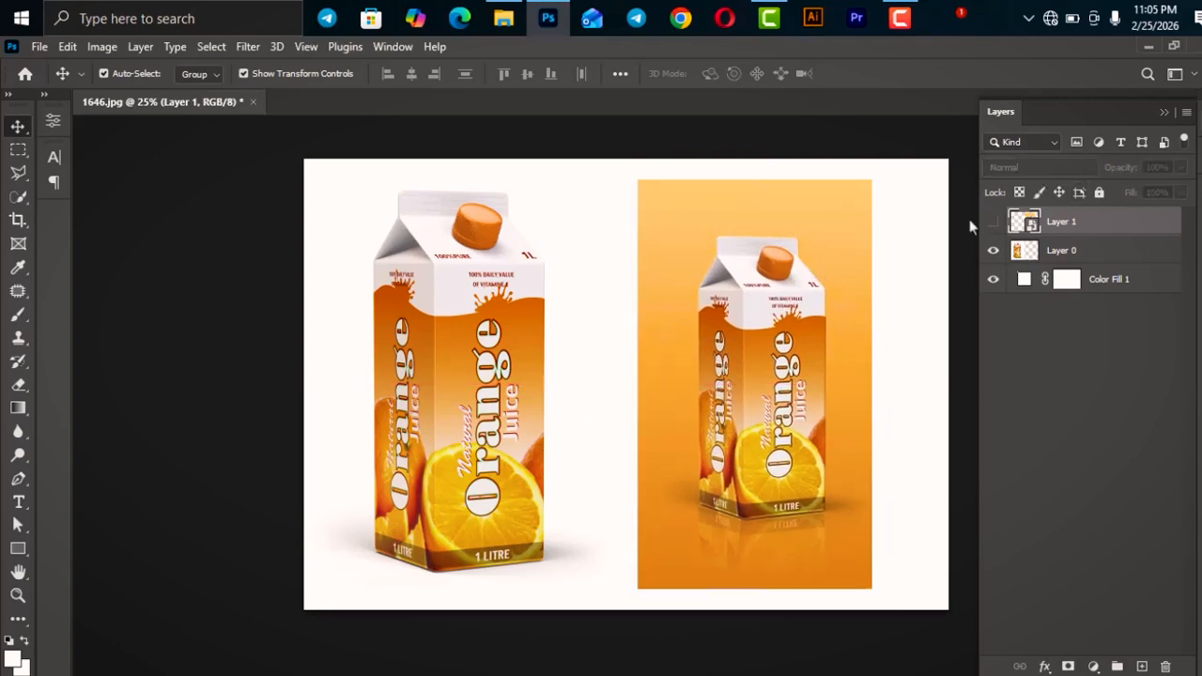
left_click_drag(485, 319, 524, 319)
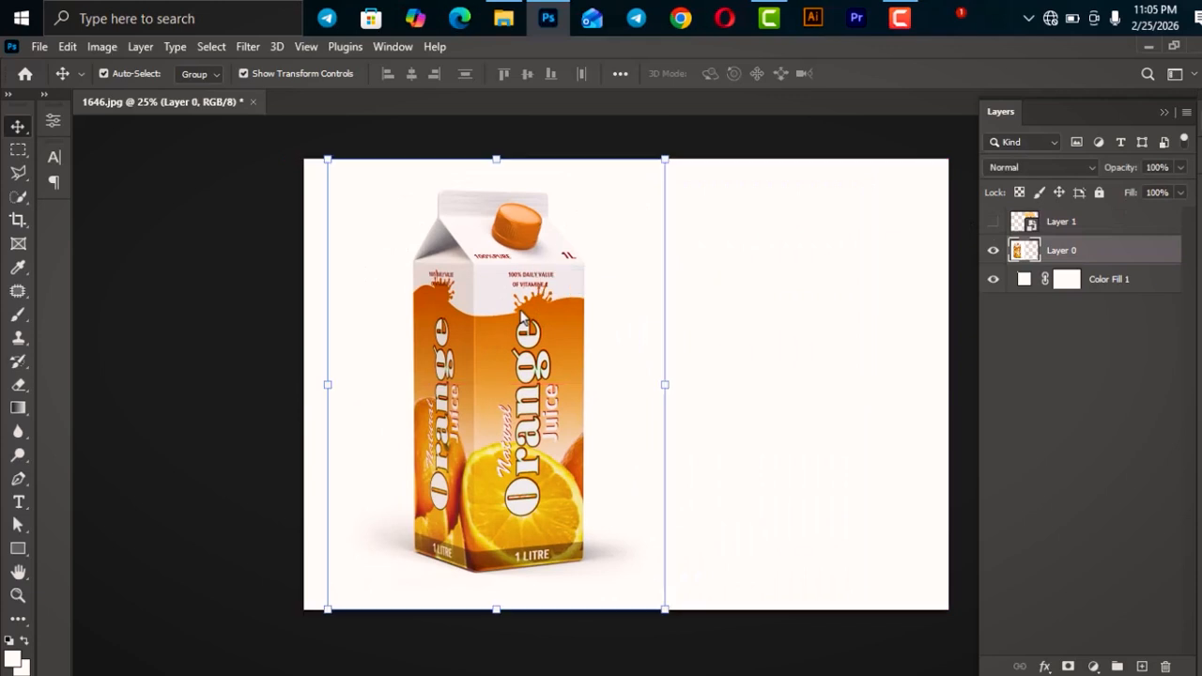
left_click(993, 279)
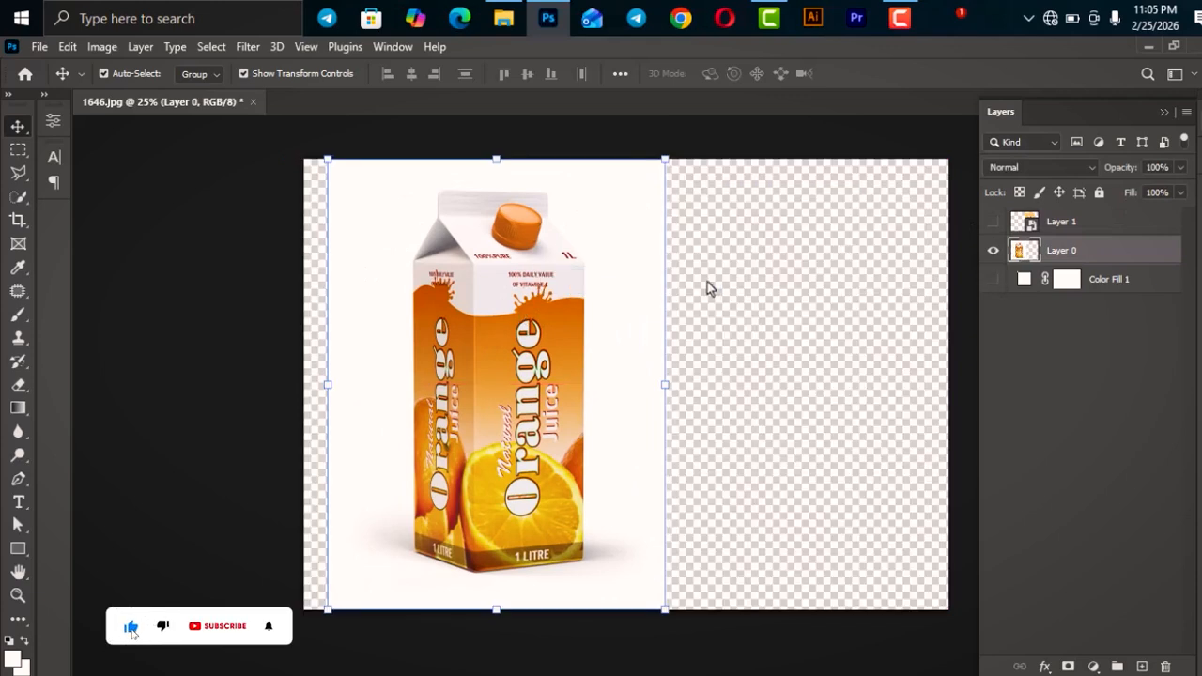
Center the Layer 0 carton image horizontally on the canvas using a selection of the whole canvas, and clear the selection
left_click_drag(549, 293, 573, 287)
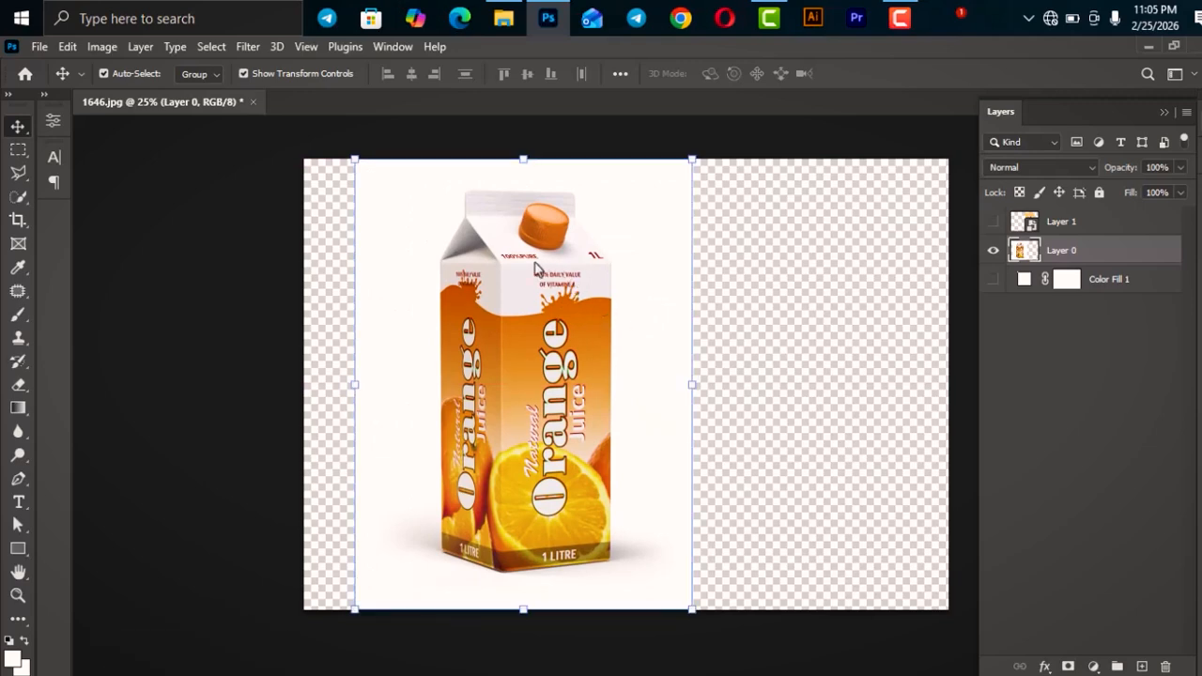
key("ctrl+a")
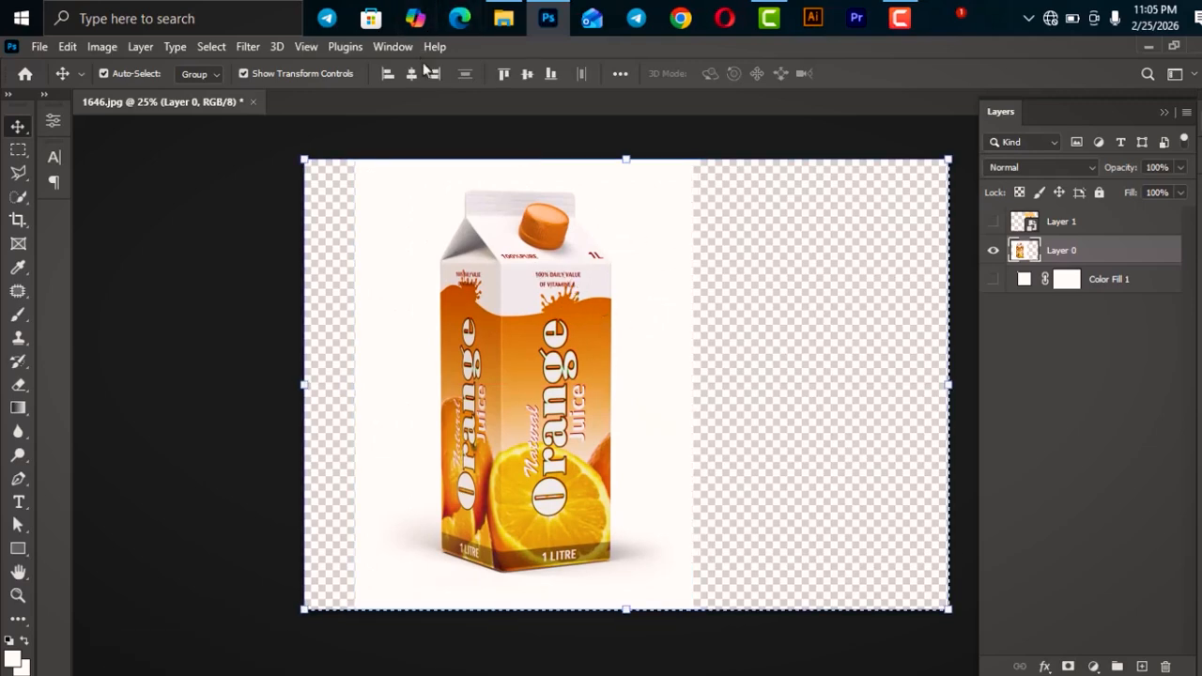
left_click(411, 73)
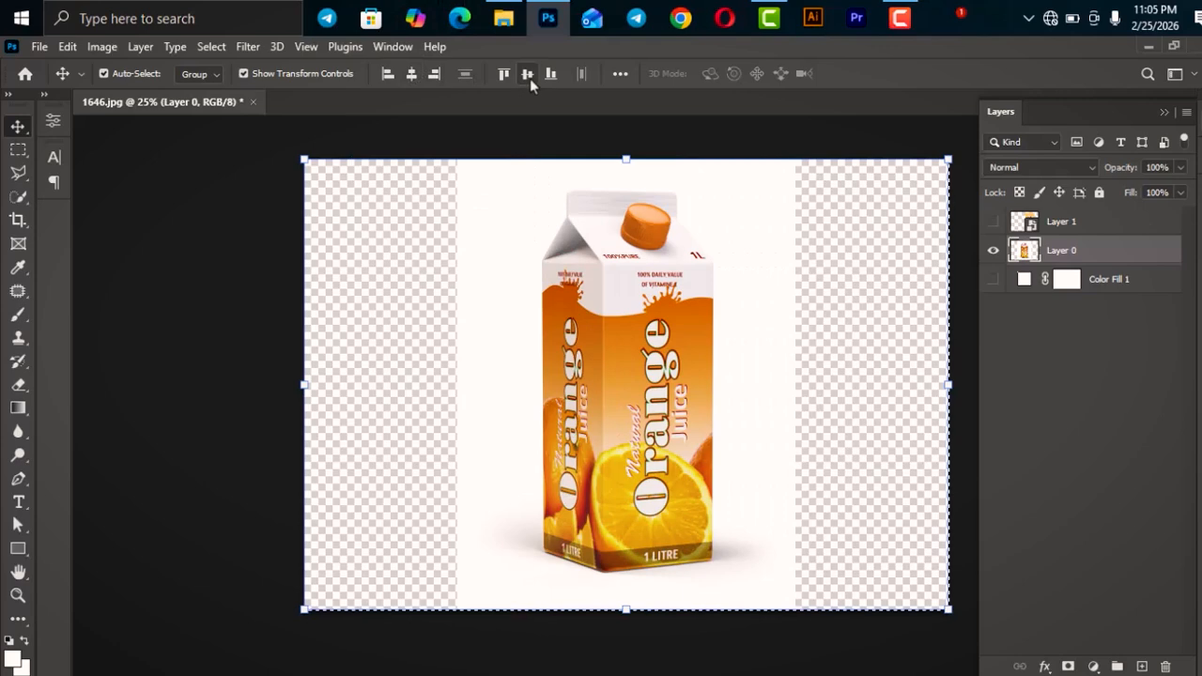
key("ctrl+d")
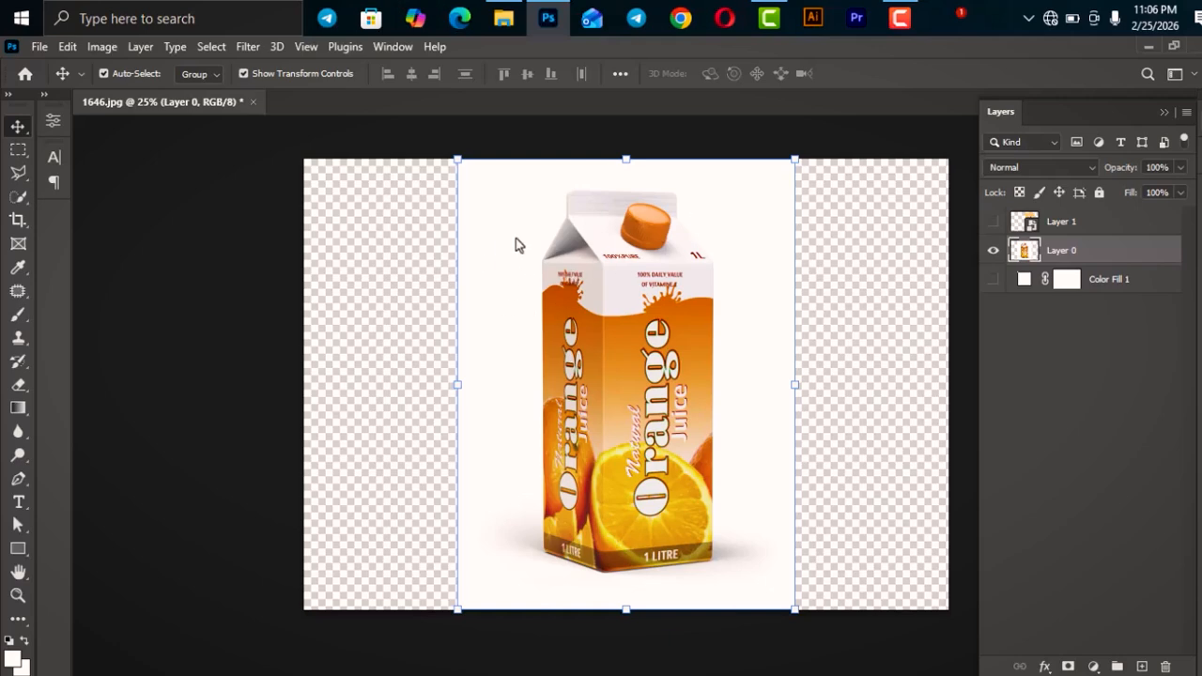
Use the Quick Selection Tool's Select Subject to select the carton and copy it to a new layer
key("w")
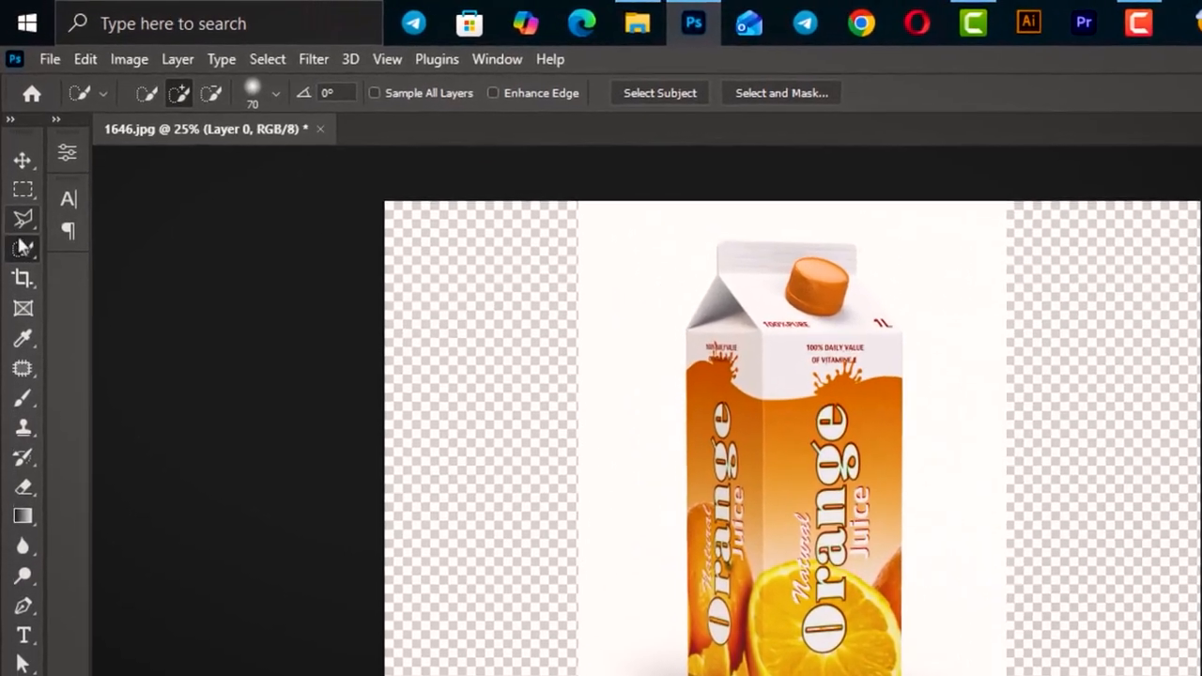
right_click(23, 247)
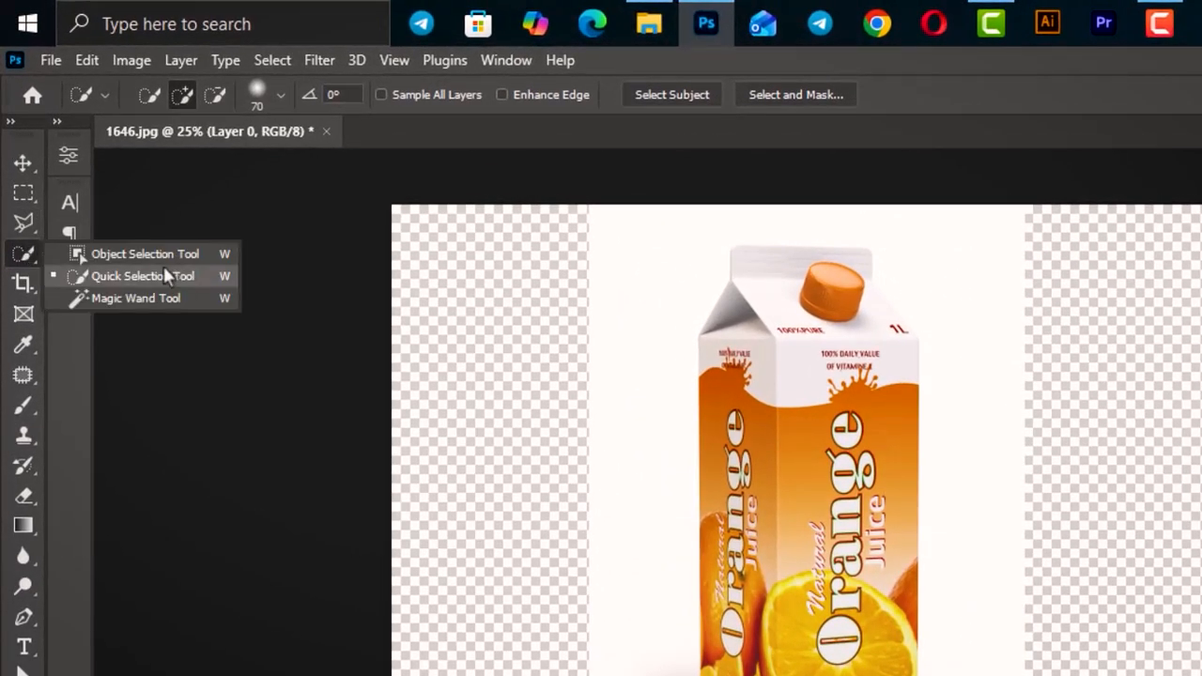
left_click(102, 279)
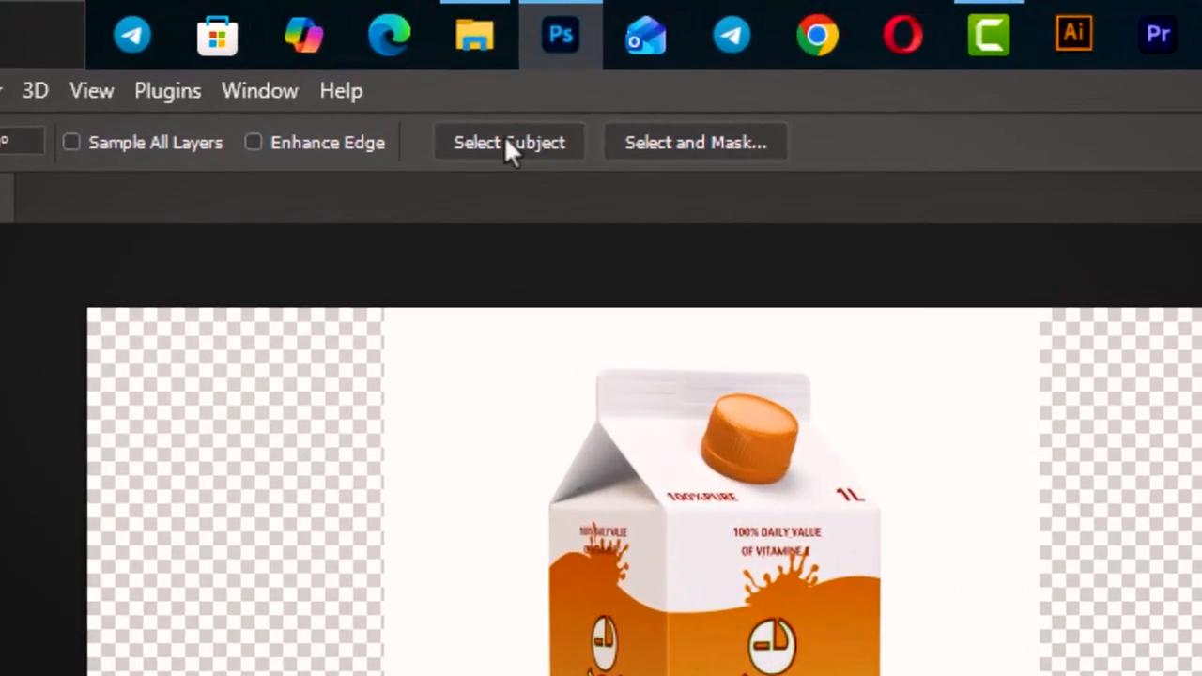
left_click(519, 144)
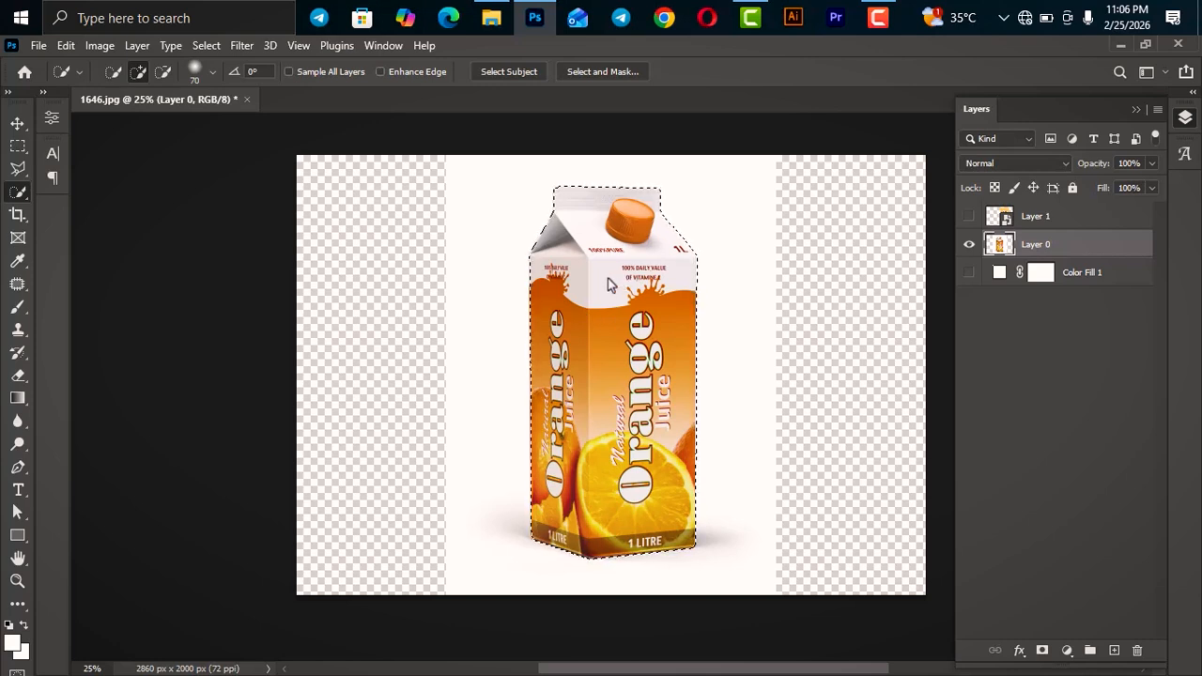
key("ctrl+j")
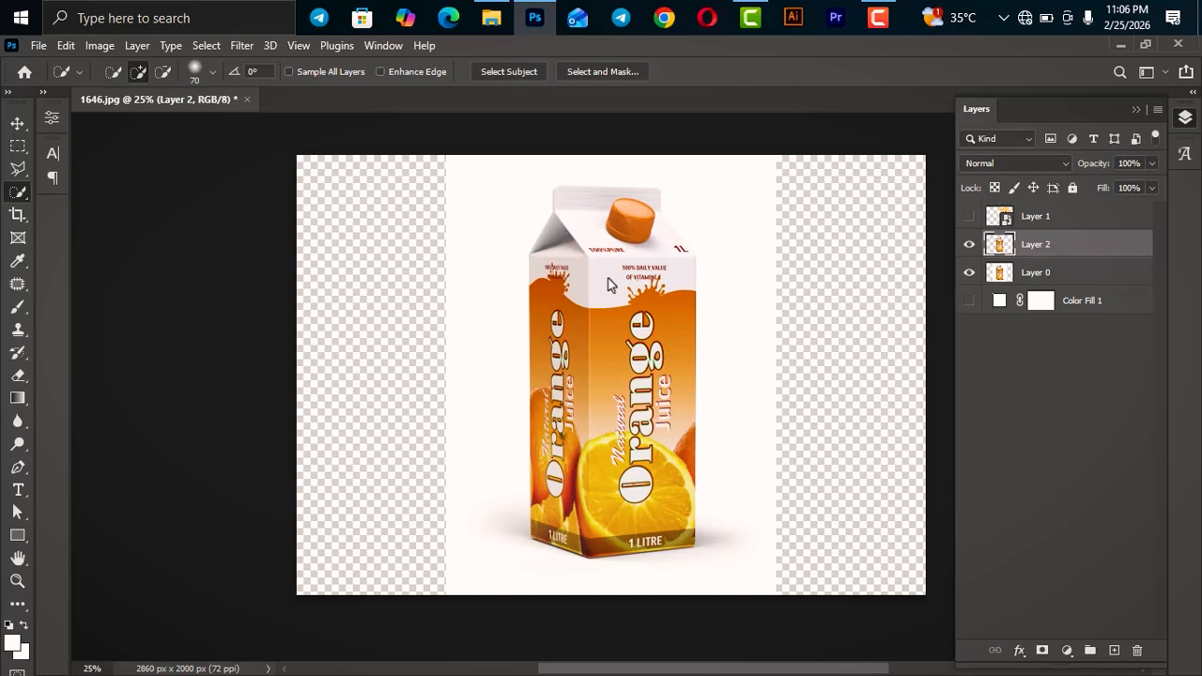
Compare the carton cutout on Layer 2 with the original on Layer 0 by toggling their visibility
key("v")
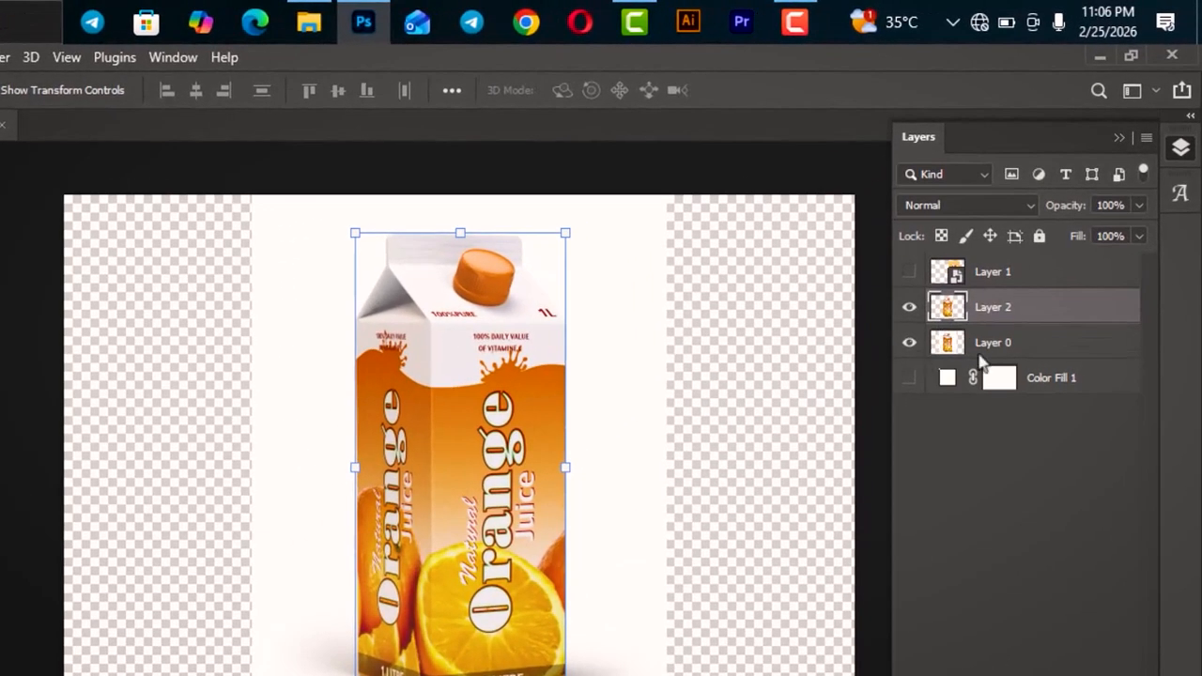
left_click(908, 343)
left_click(908, 342)
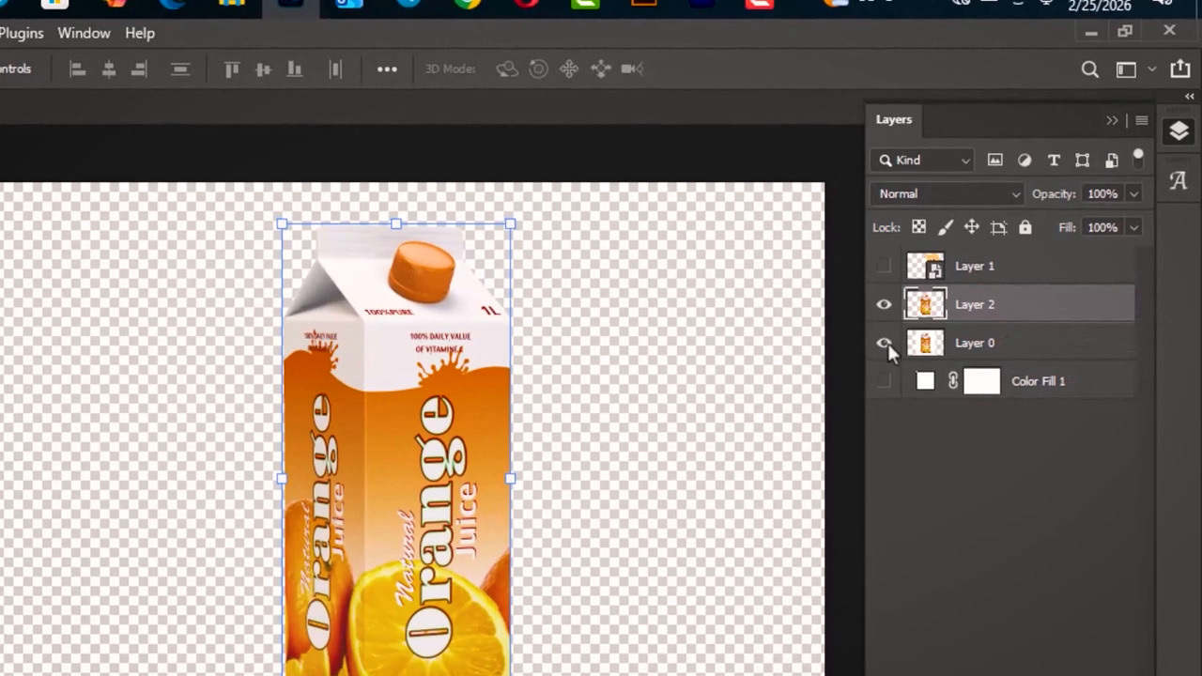
left_click(884, 305)
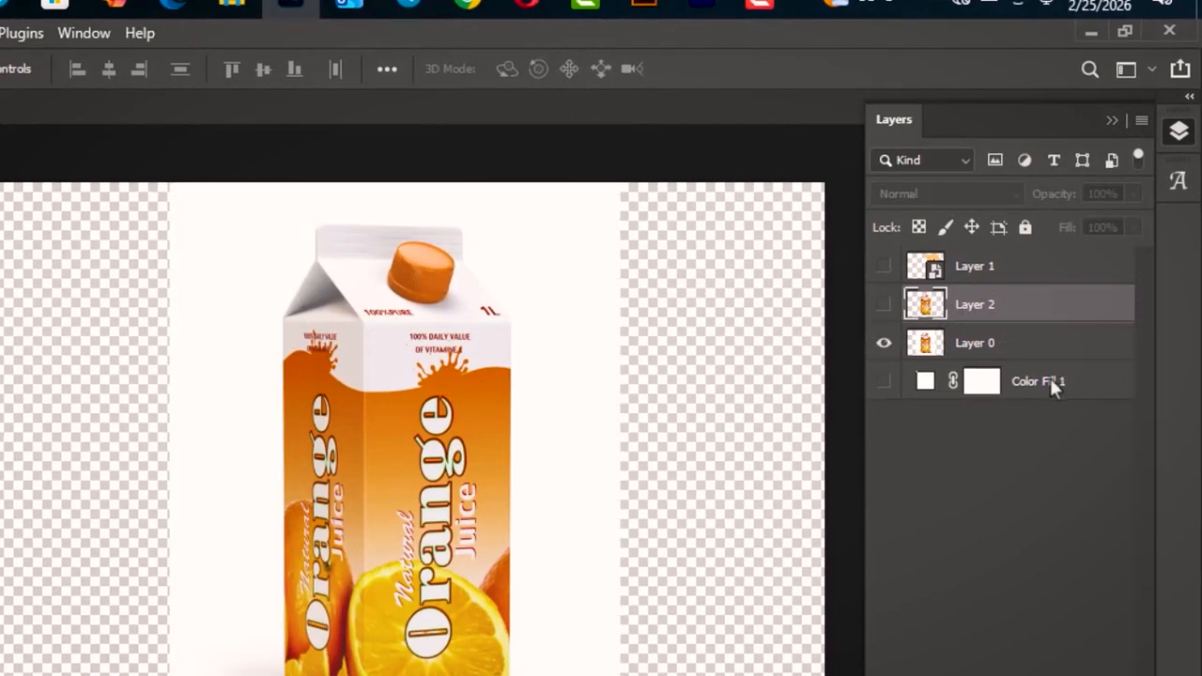
left_click(883, 344)
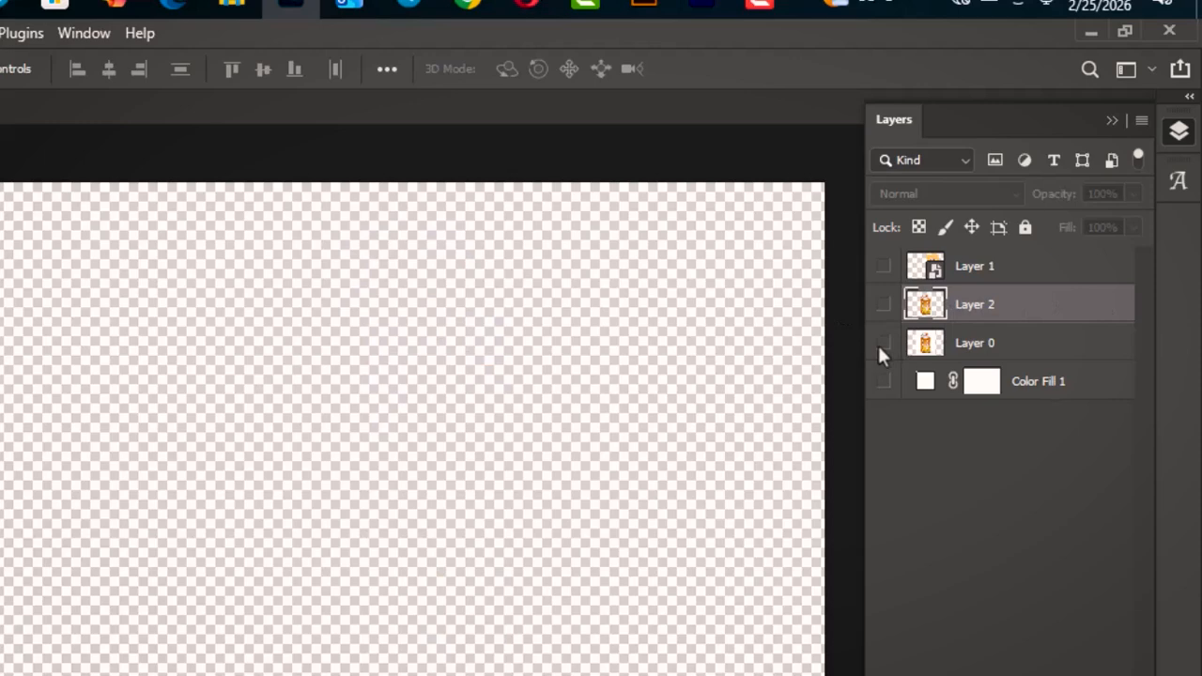
left_click(883, 305)
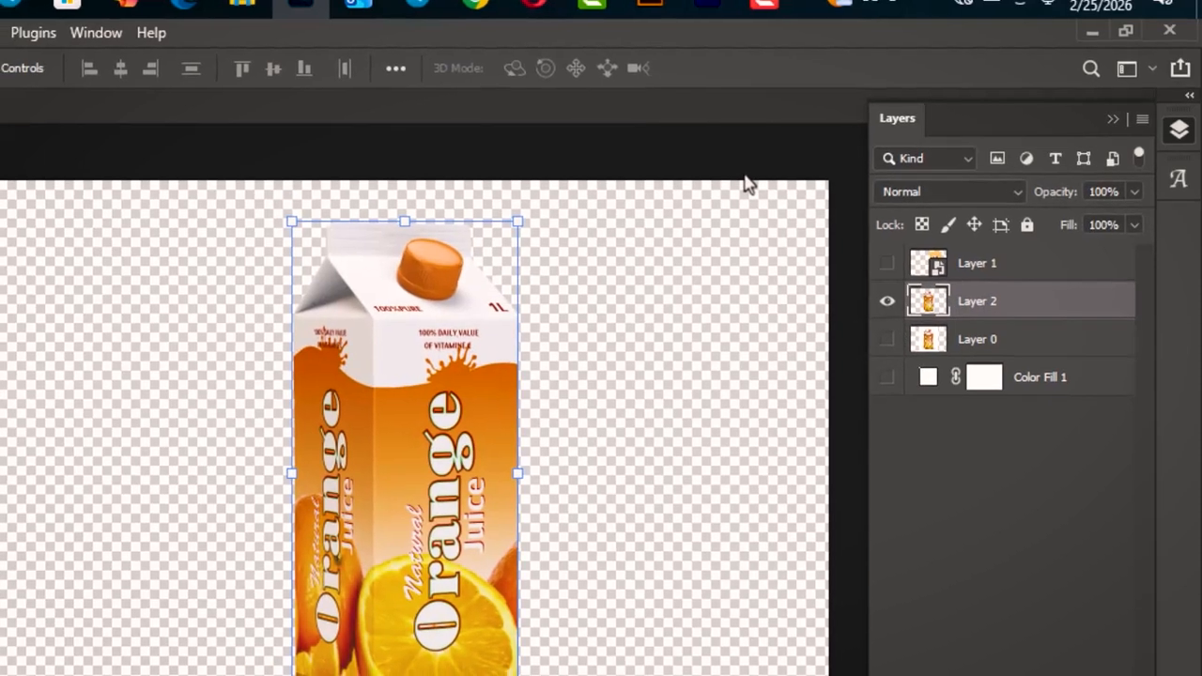
left_click(742, 178)
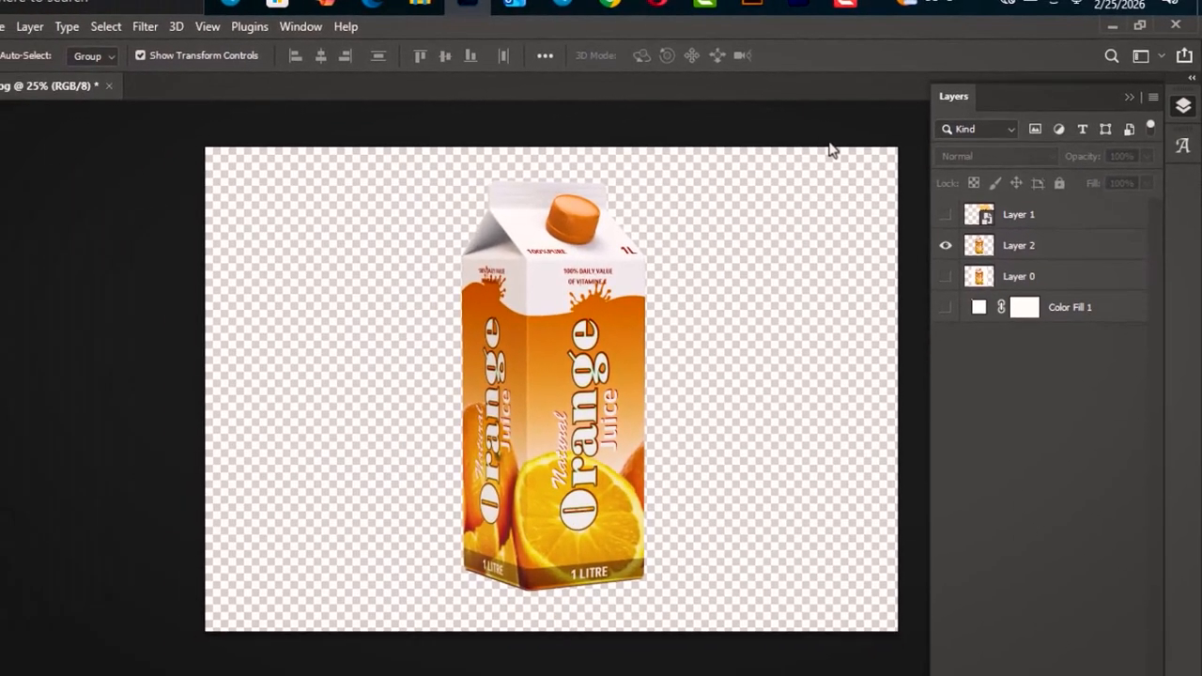
Show Layer 0 and examine the carton's base with and without the original floor shadow
left_click(944, 277)
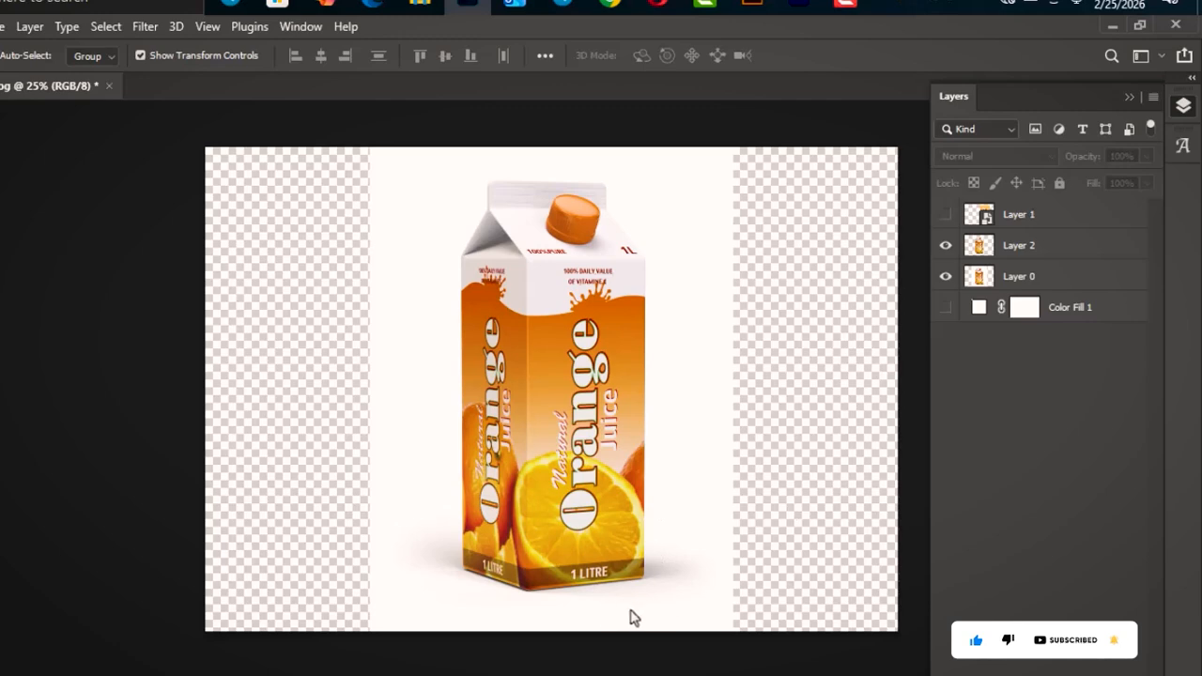
key("ctrl+plus")
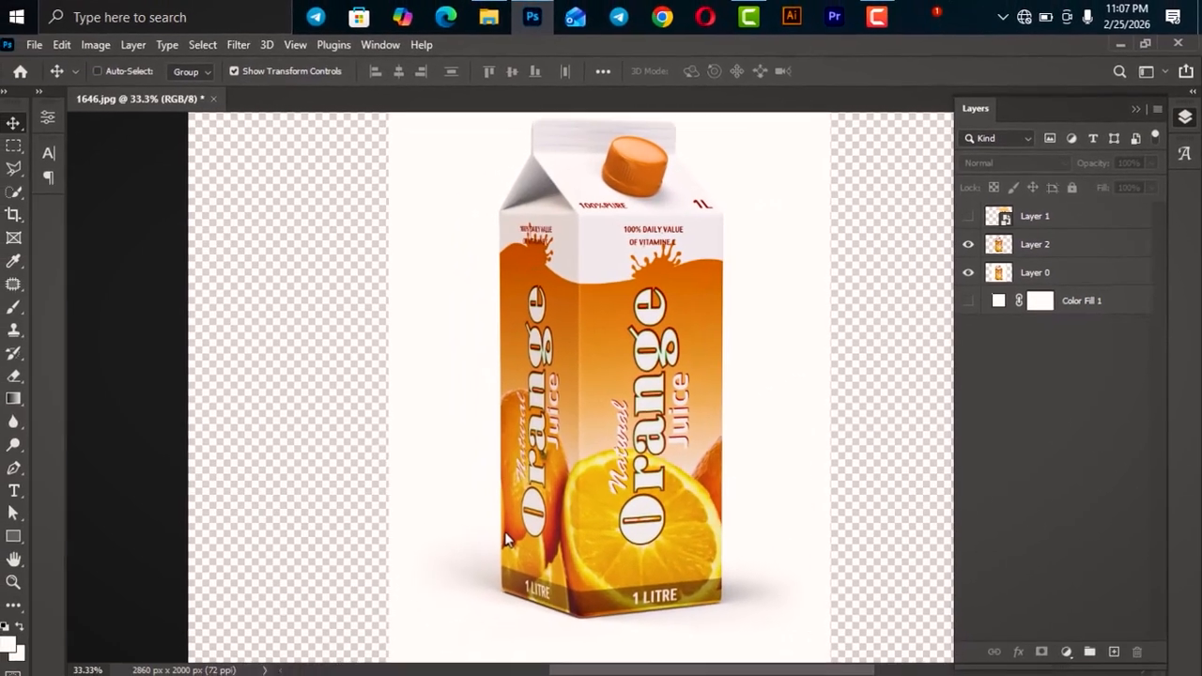
key("h")
left_click_drag(714, 592, 544, 371)
key("v")
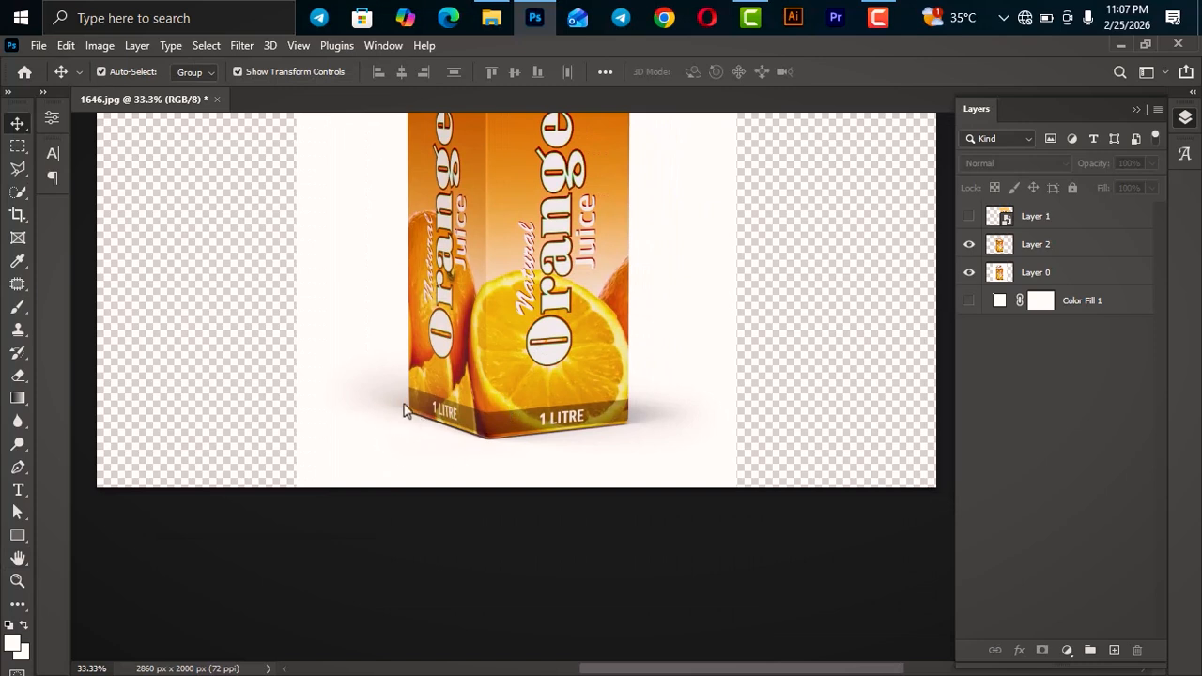
left_click(970, 273)
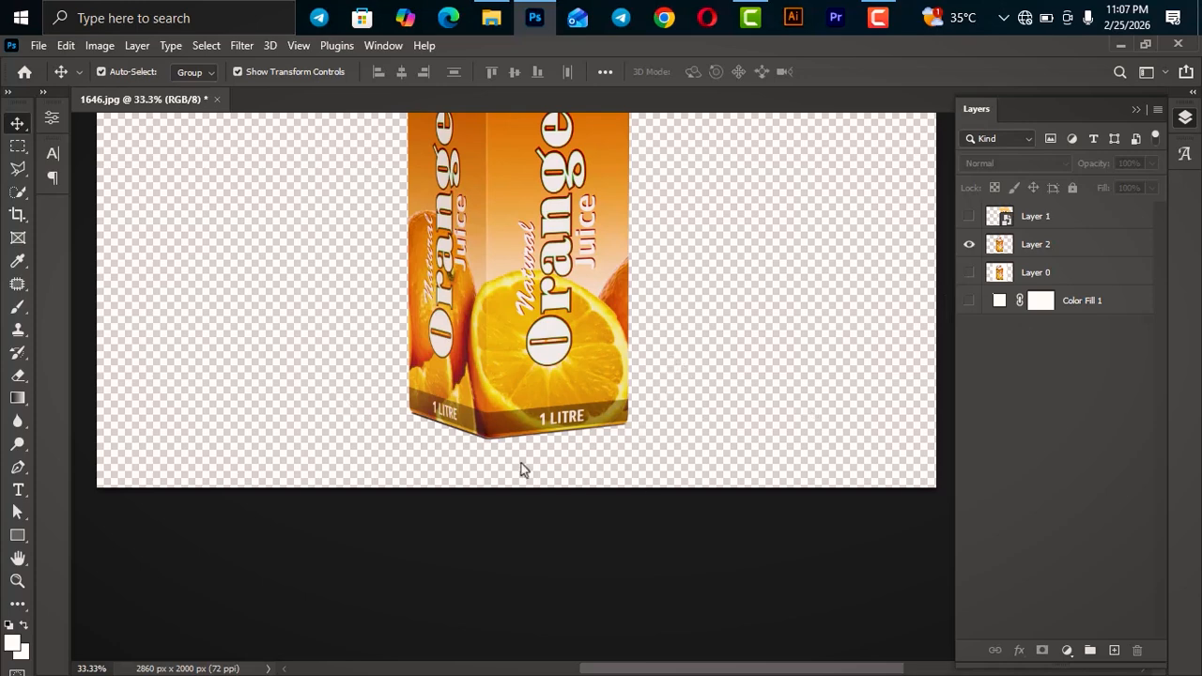
left_click(969, 273)
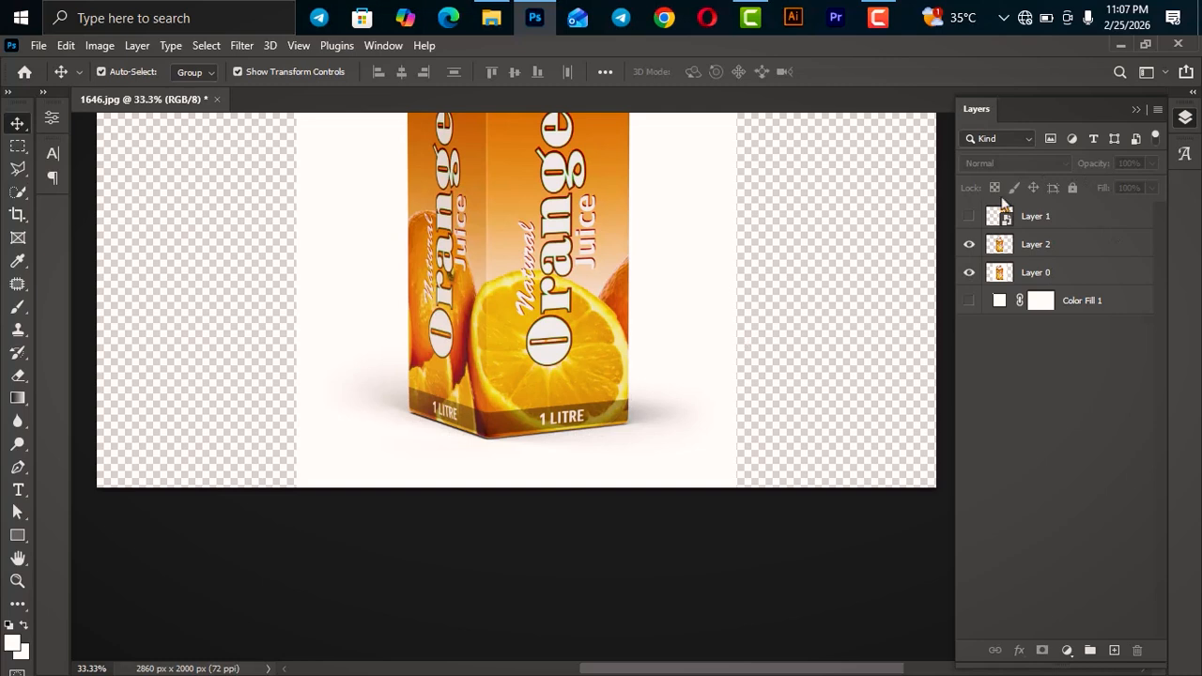
Select Layer 2 and Layer 0 together and move them up the canvas to leave empty space below the carton
left_click(1037, 246)
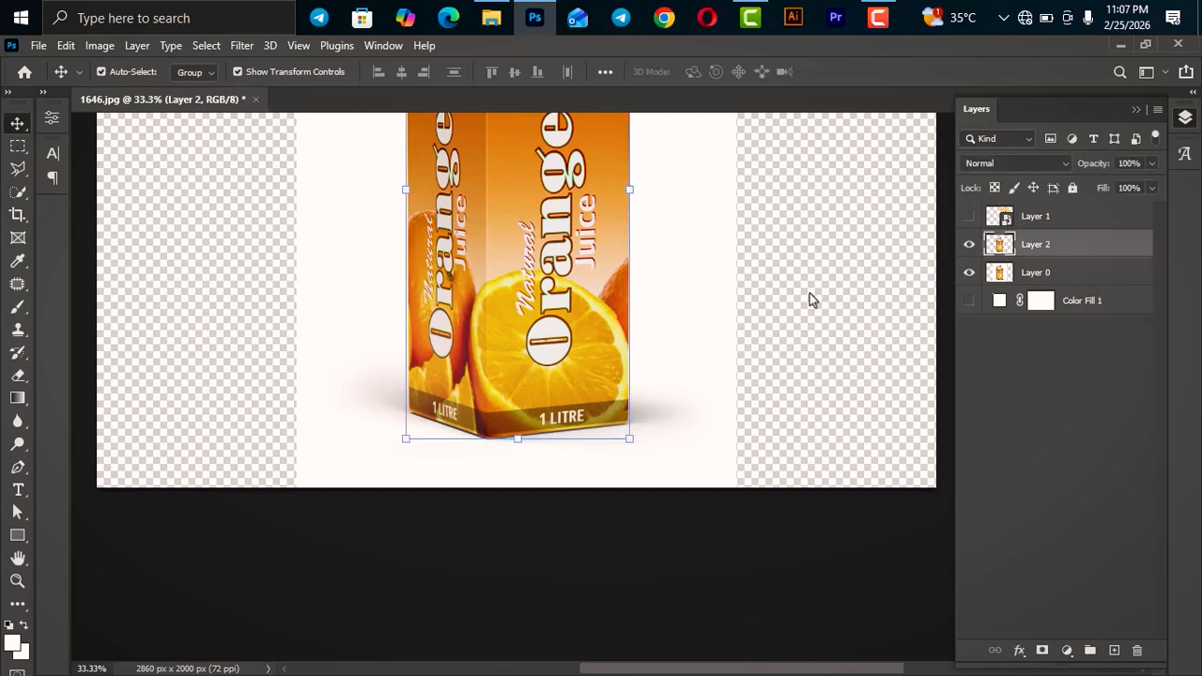
left_click_drag(810, 293, 389, 367)
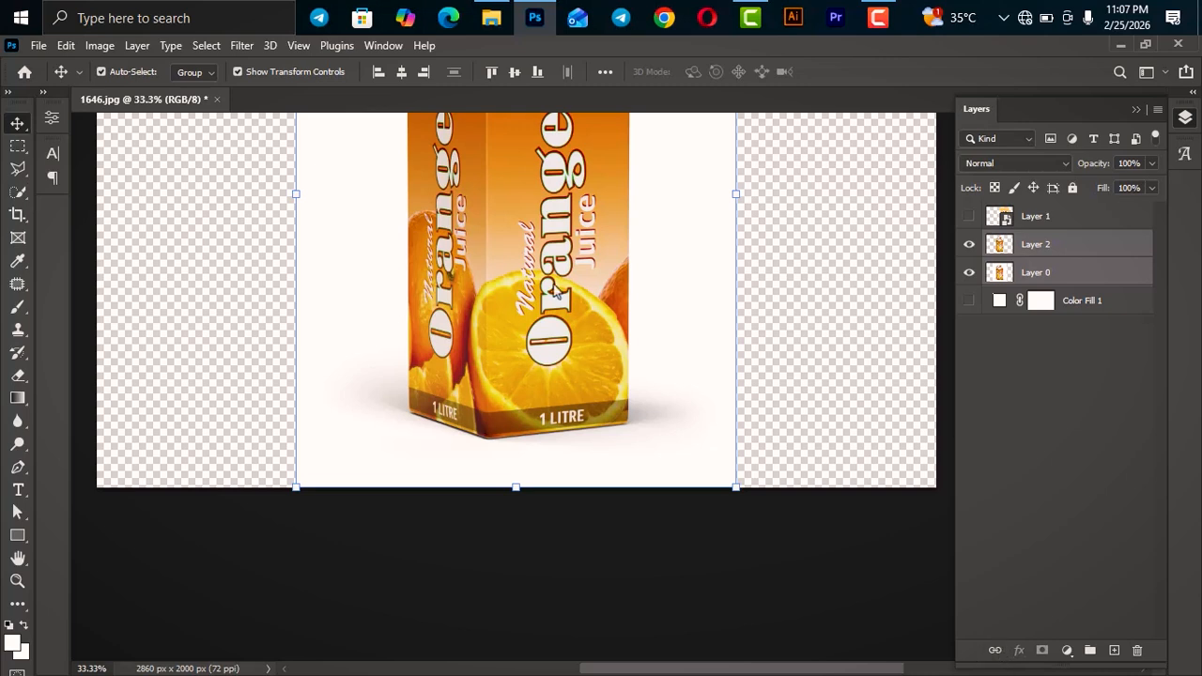
key("h")
key("ctrl+minus")
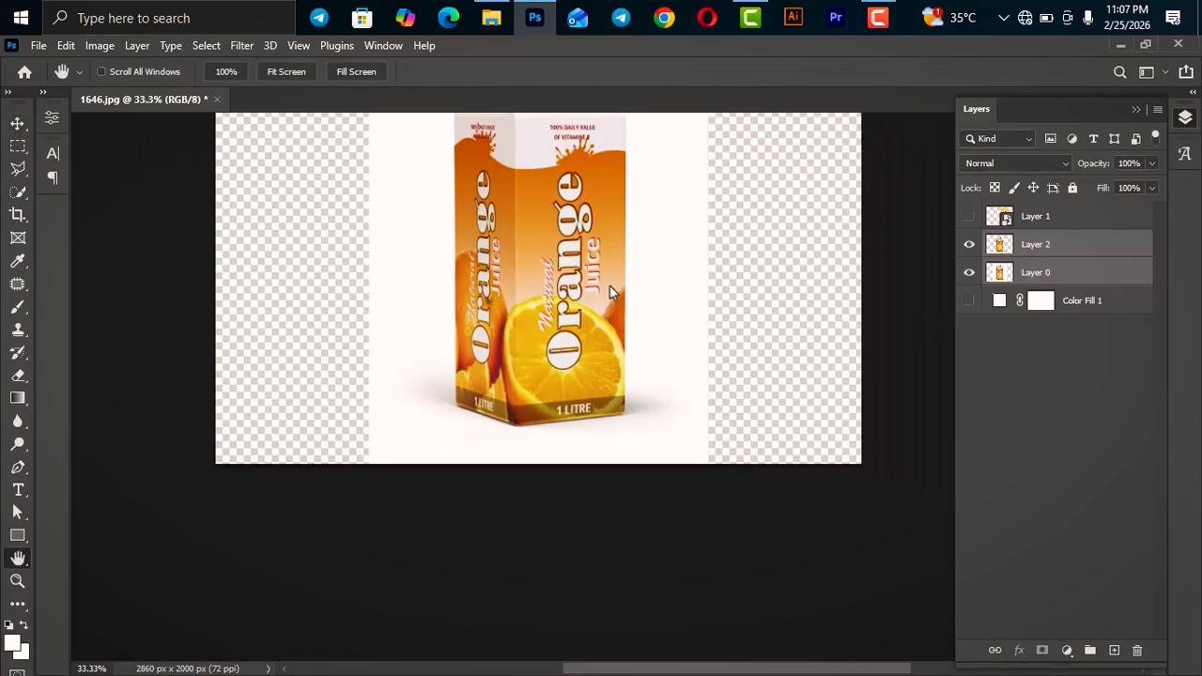
left_click_drag(593, 302, 595, 370)
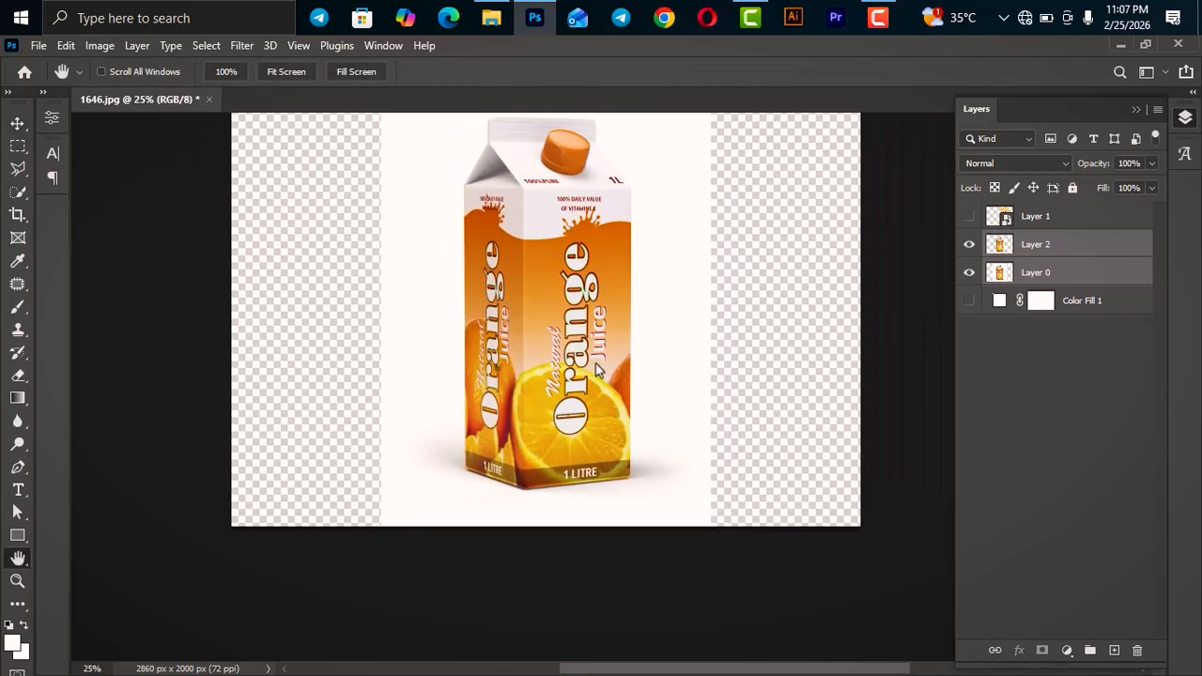
key("v")
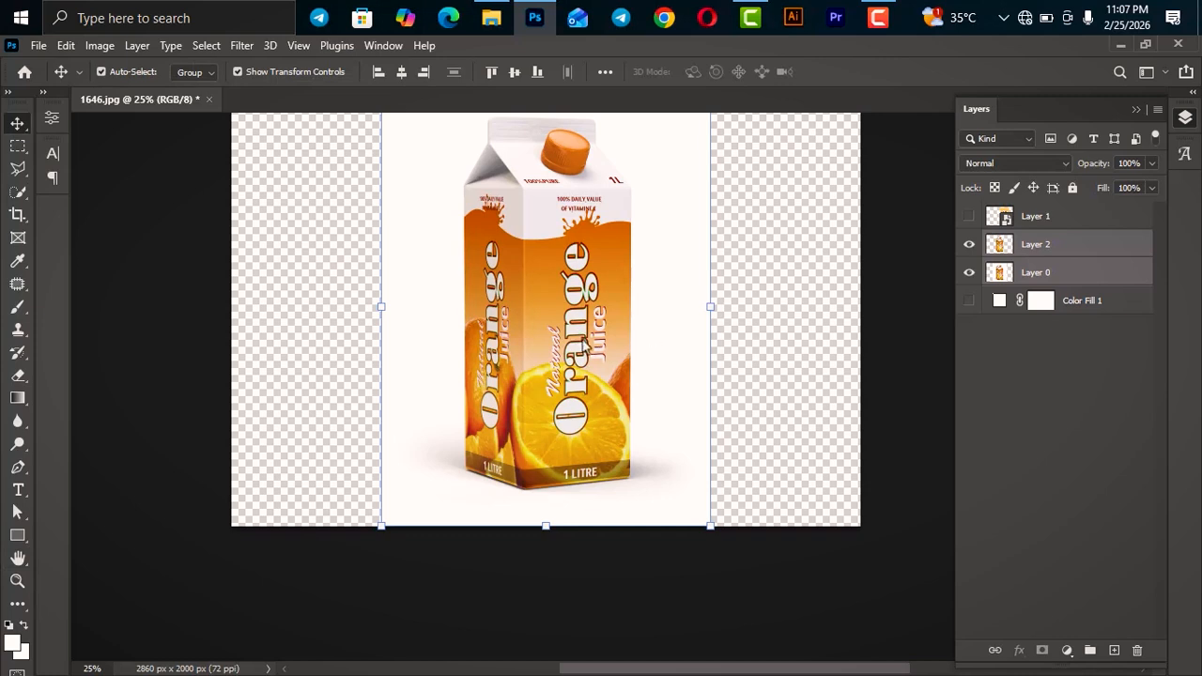
left_click_drag(581, 343, 572, 241)
left_click_drag(563, 199, 591, 192)
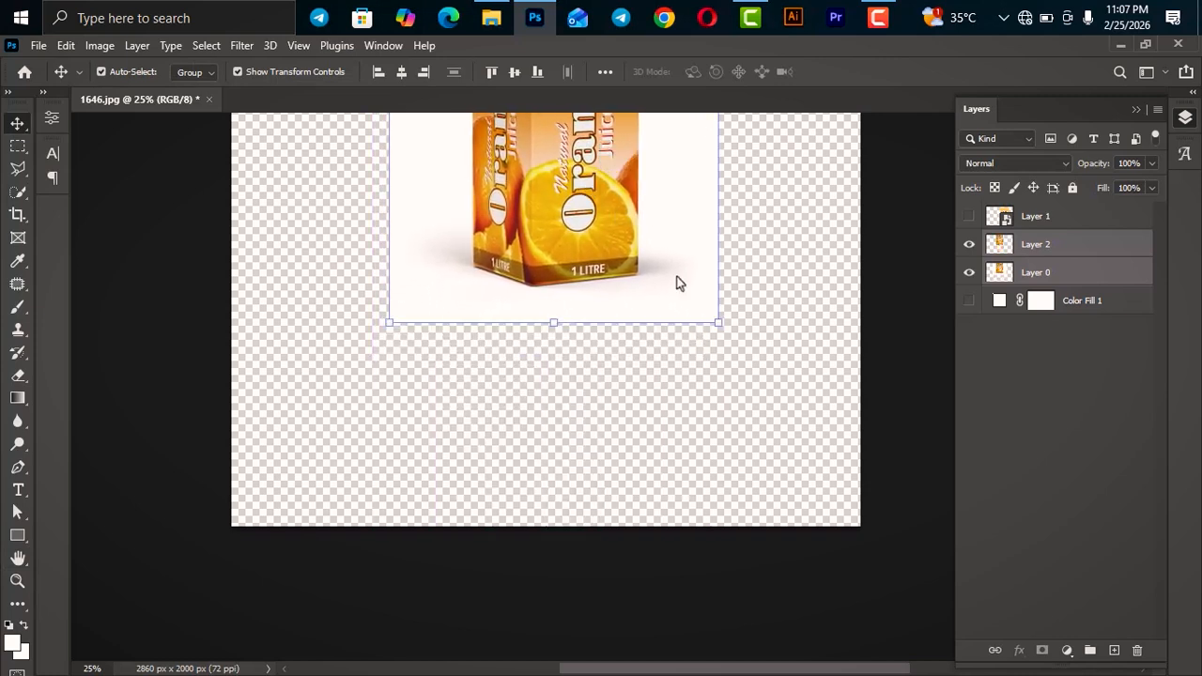
key("h")
left_click_drag(459, 467, 468, 396)
key("v")
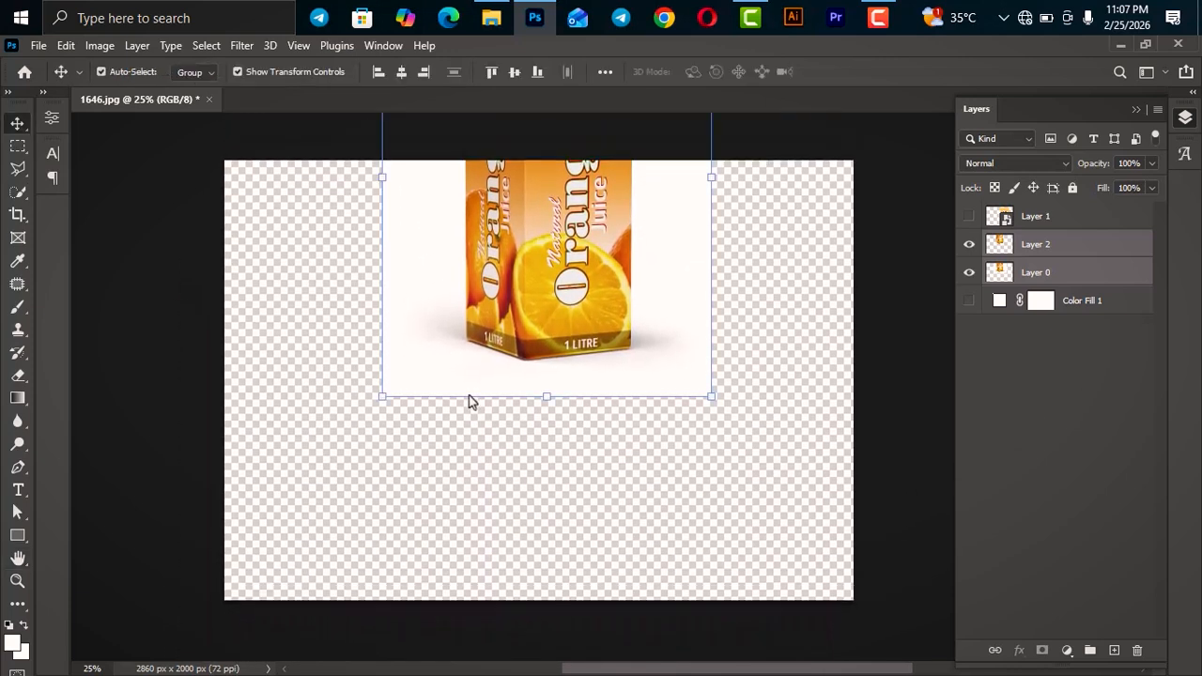
Select the carton cutout on Layer 2 and duplicate the layer
left_click(576, 272)
left_click(1036, 246)
key("ctrl")
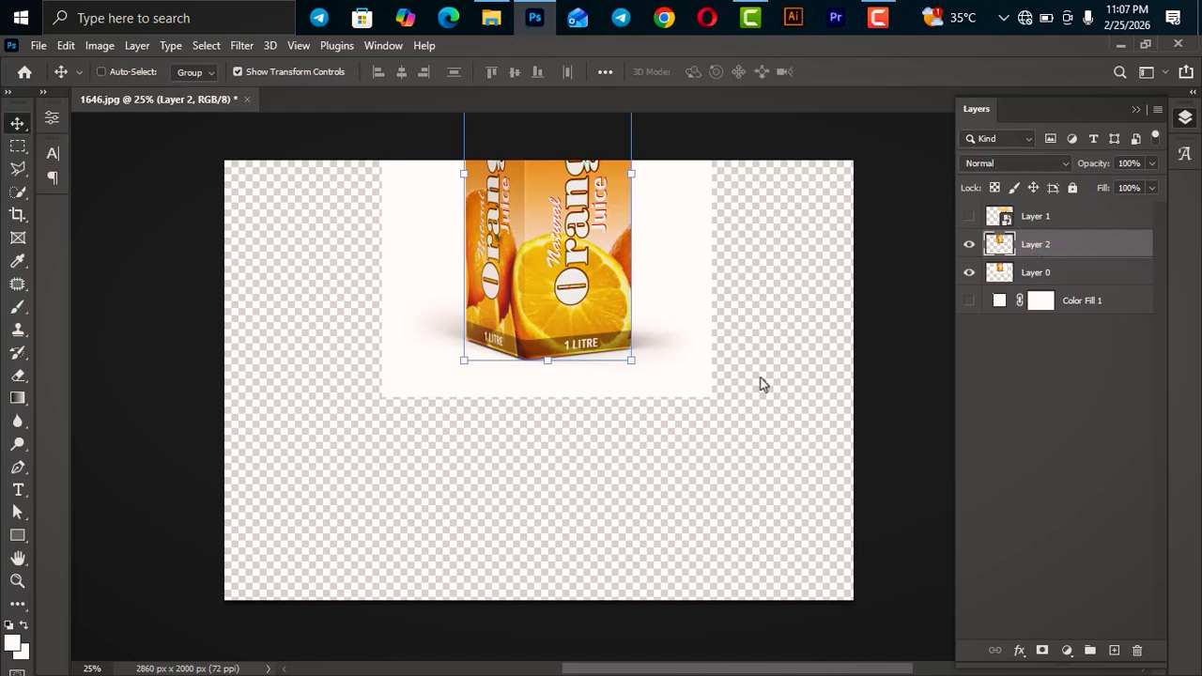
key("ctrl+j")
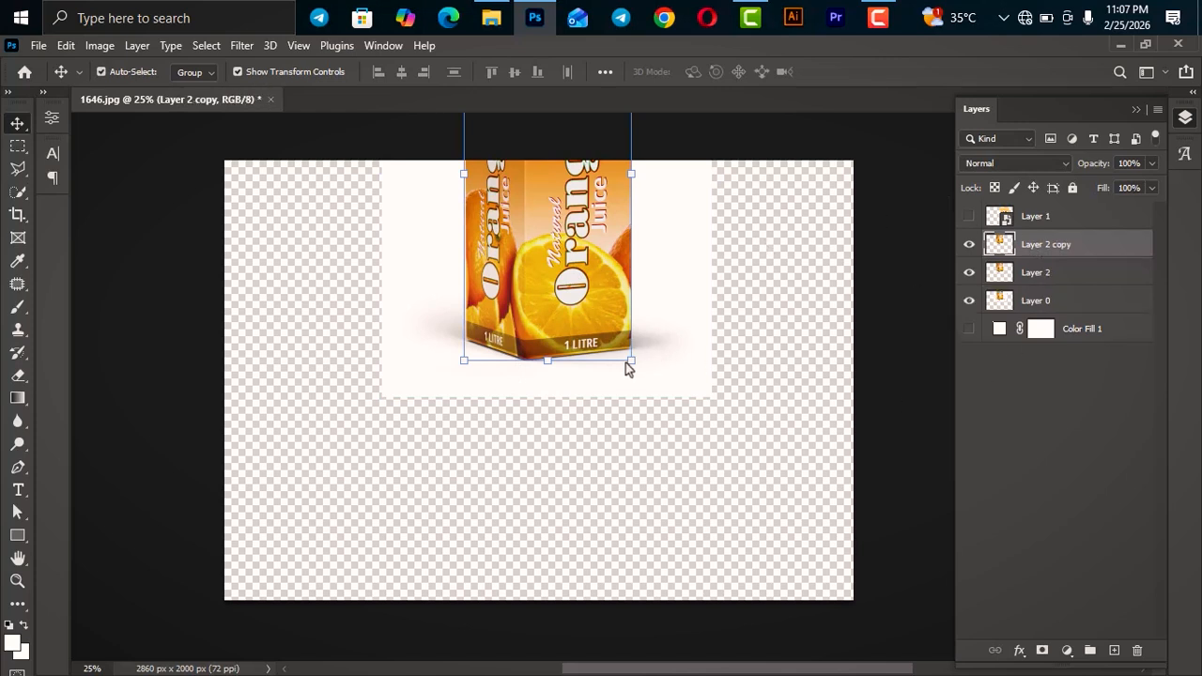
Try to rotate the duplicated carton 180 degrees with Free Transform and place it below the original
left_click_drag(628, 360, 667, 406)
left_click(842, 74)
key("ctrl+t")
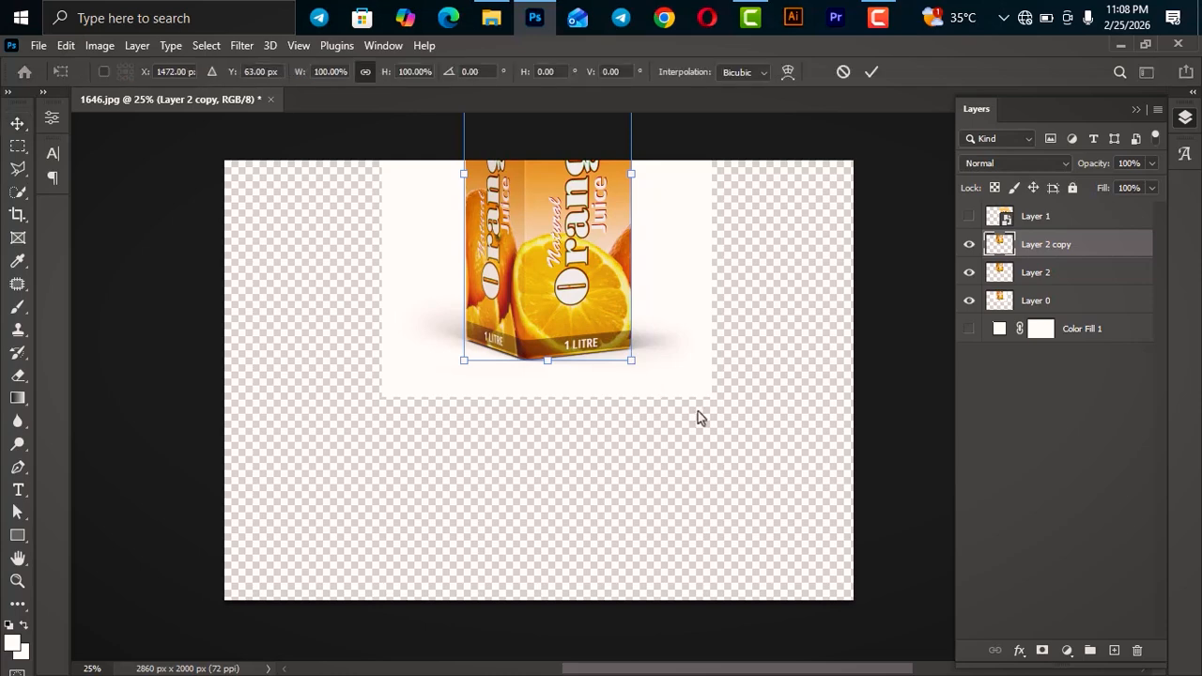
left_click_drag(706, 411, 433, 180)
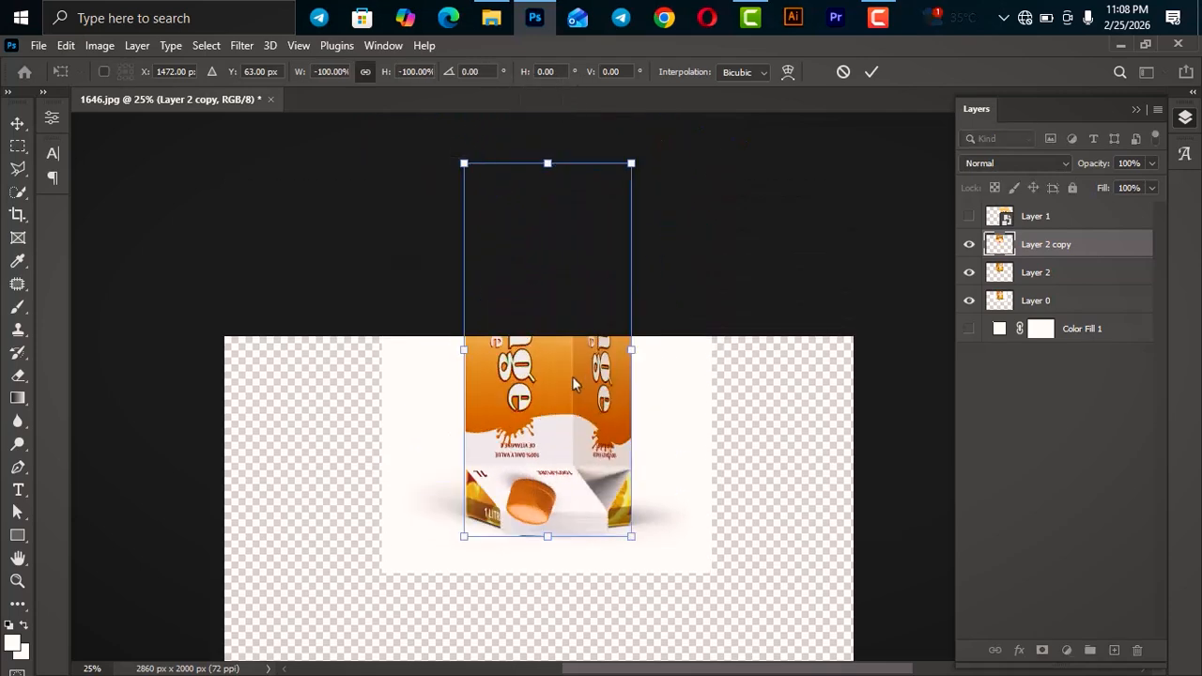
left_click_drag(574, 384, 590, 674)
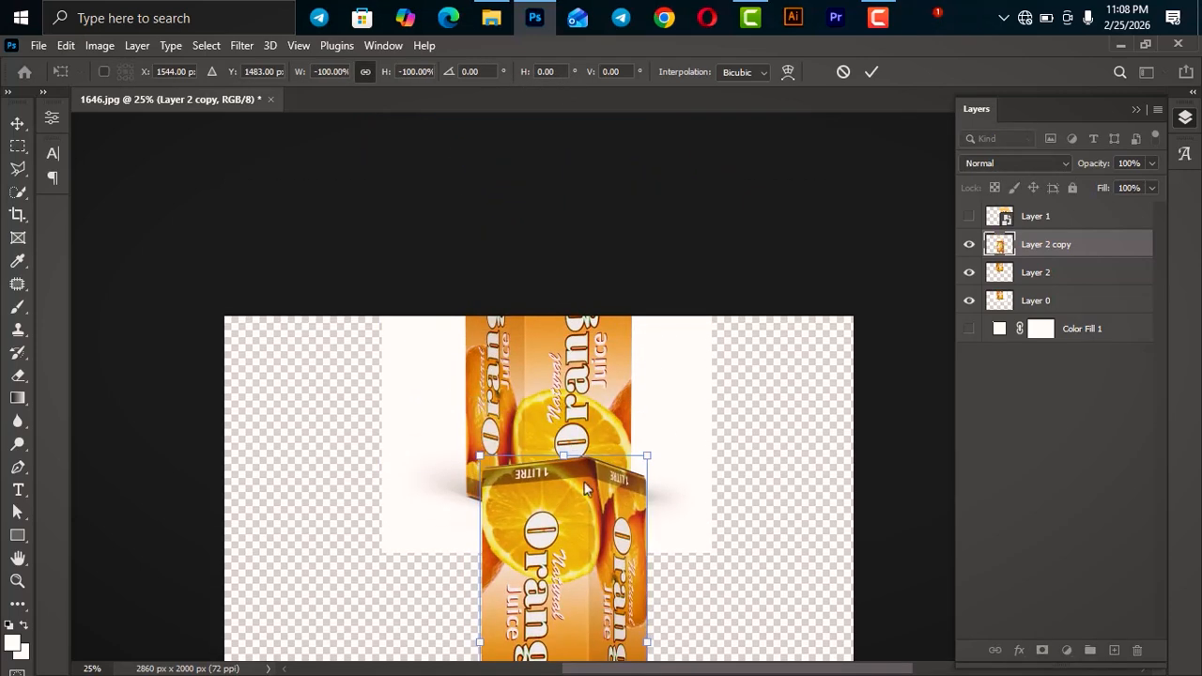
left_click_drag(588, 489, 556, 549)
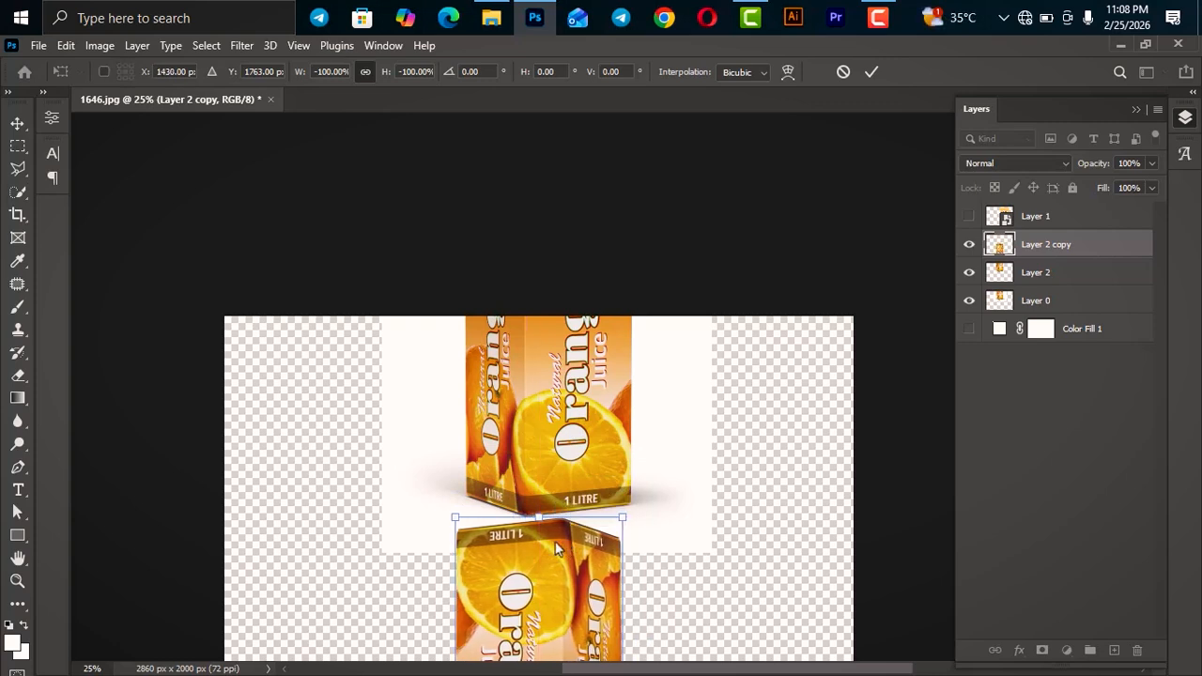
key("Return")
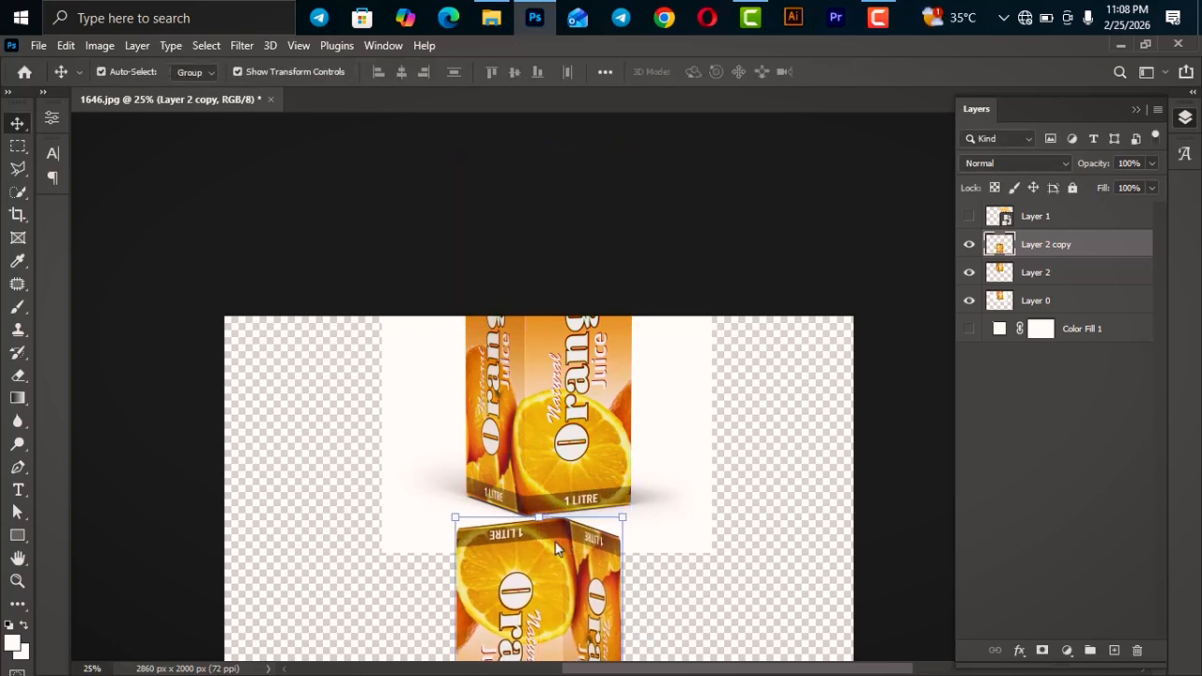
Free Transform the duplicated carton, rotate it 180 degrees and move it directly below the original carton
key("z")
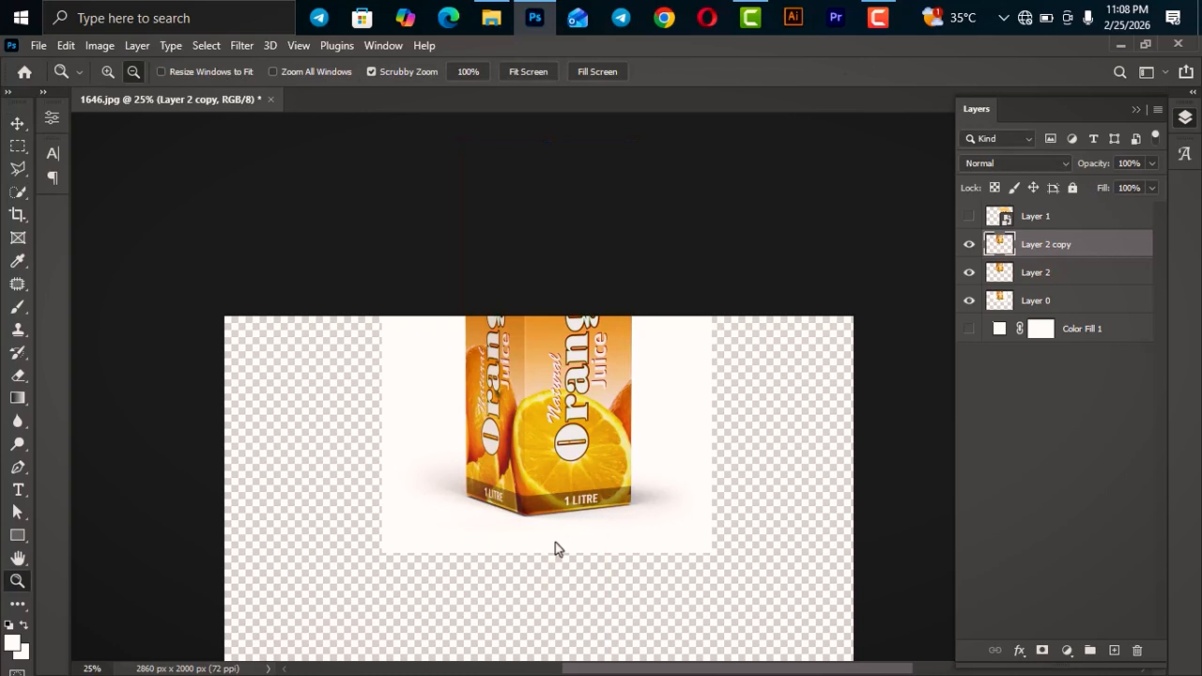
key("ctrl+minus")
key("h")
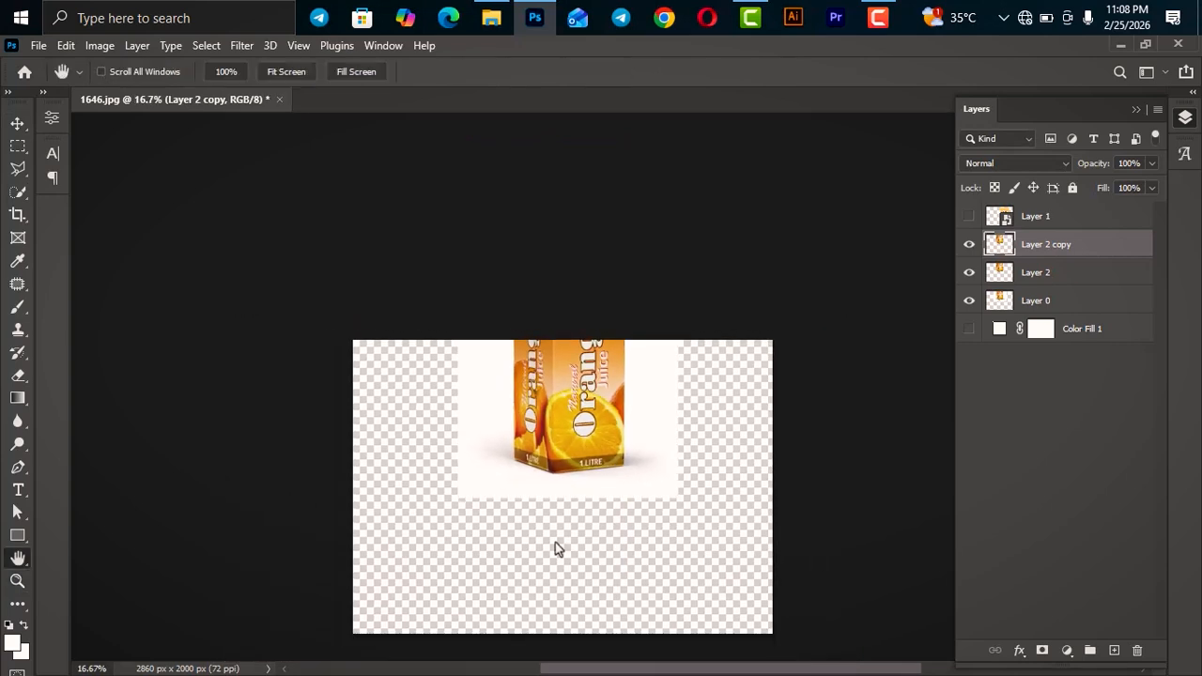
left_click_drag(685, 513, 681, 464)
key("v")
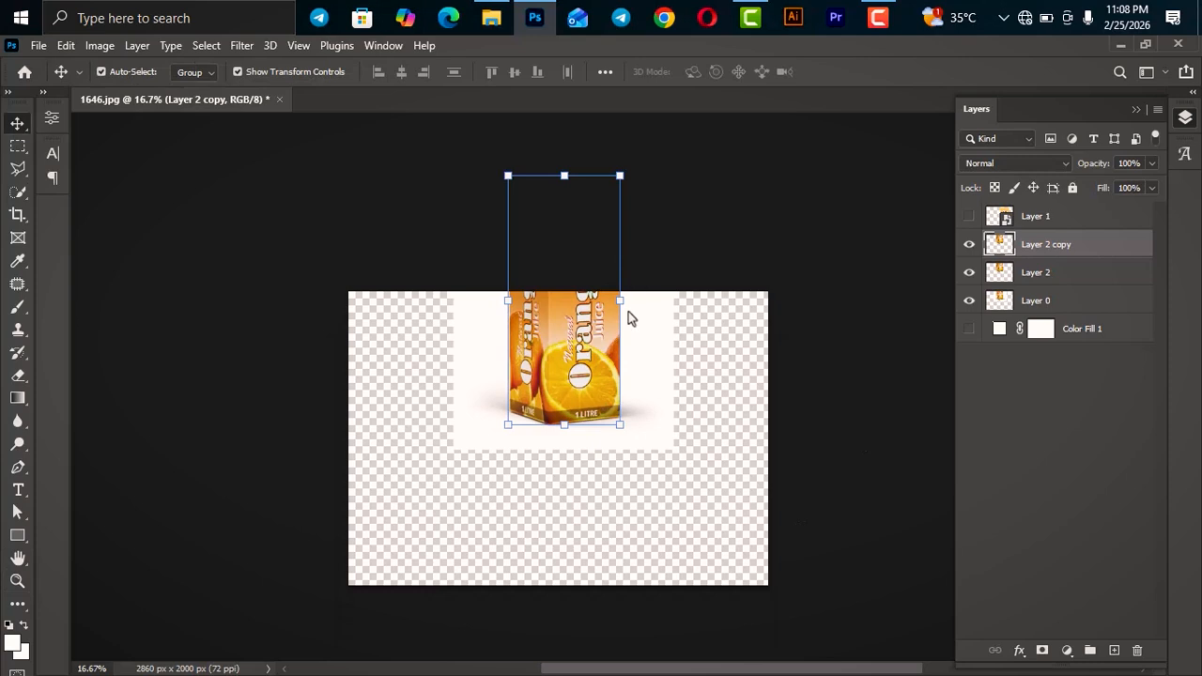
key("ctrl+t")
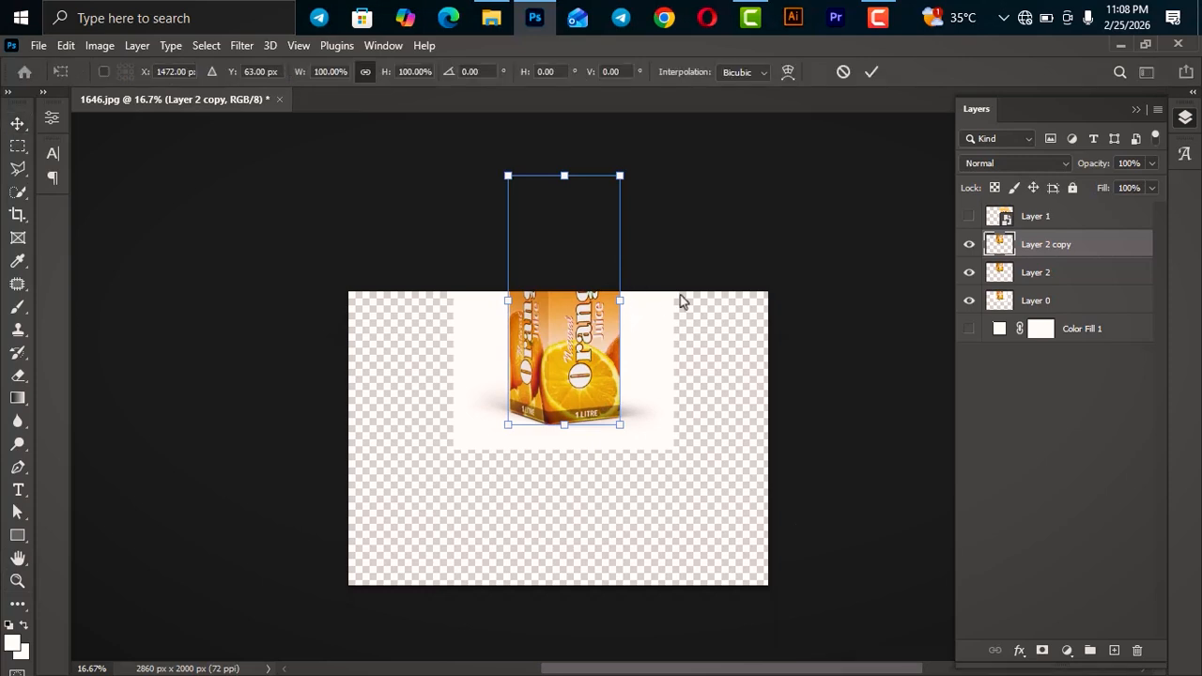
left_click_drag(680, 294, 399, 314)
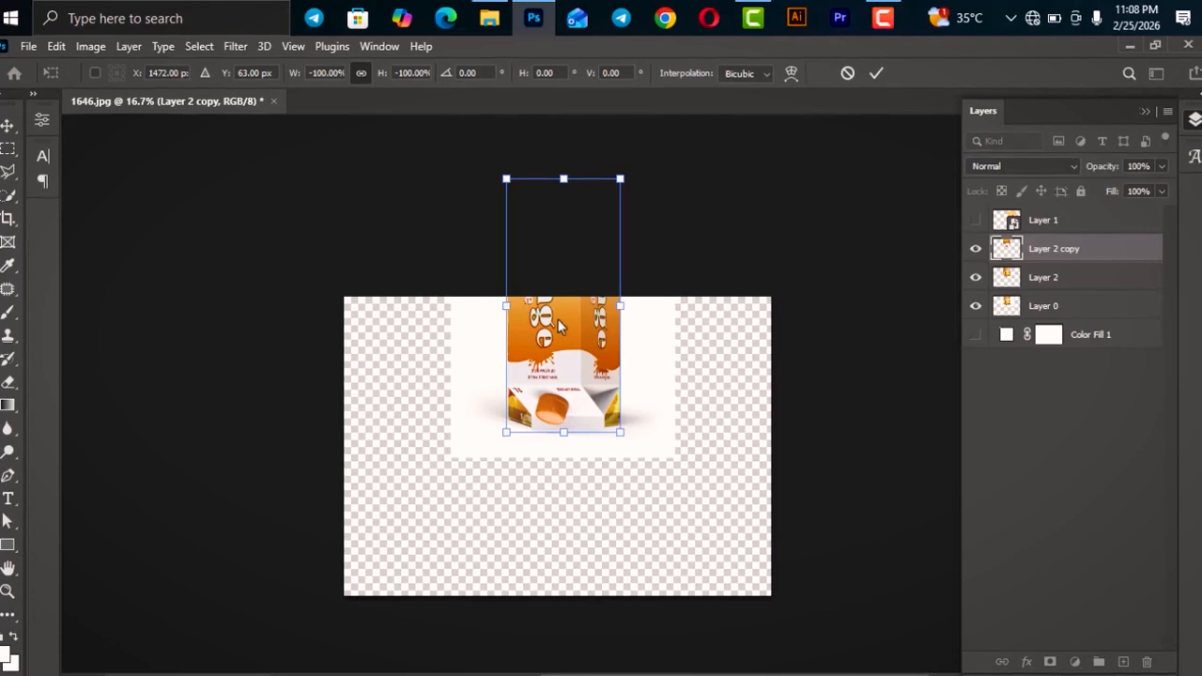
left_click_drag(559, 326, 557, 529)
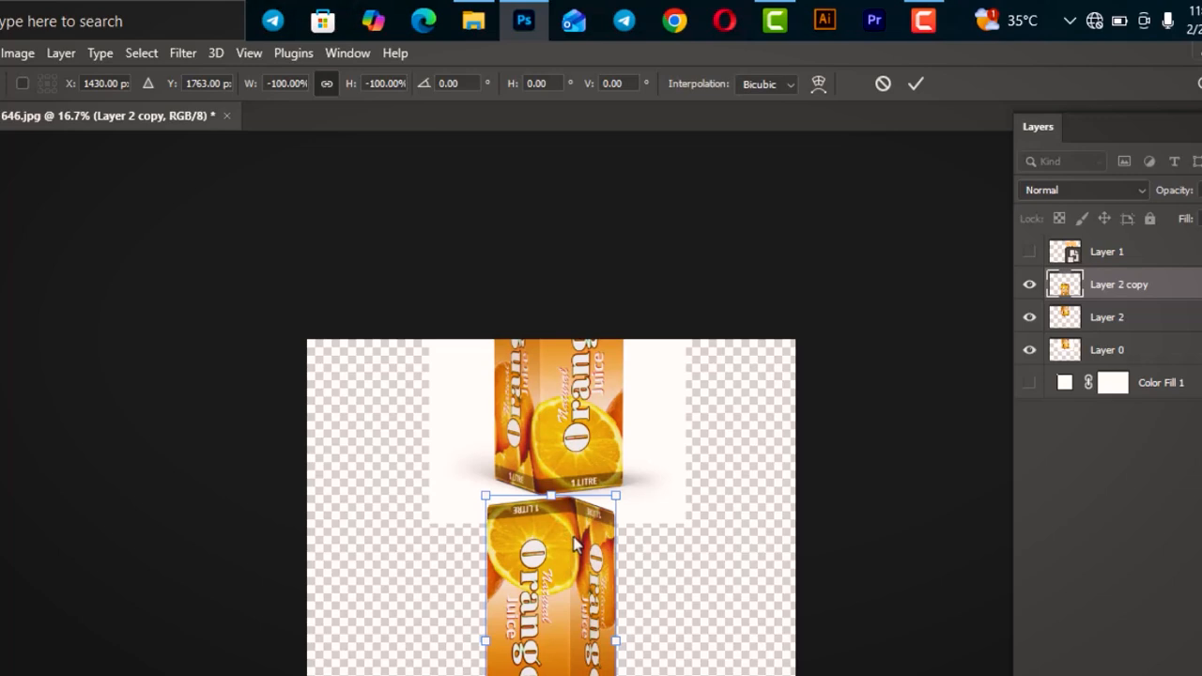
Flip the upside-down carton horizontally, align it with the upright carton's edges and apply the transform
right_click(576, 545)
left_click(646, 505)
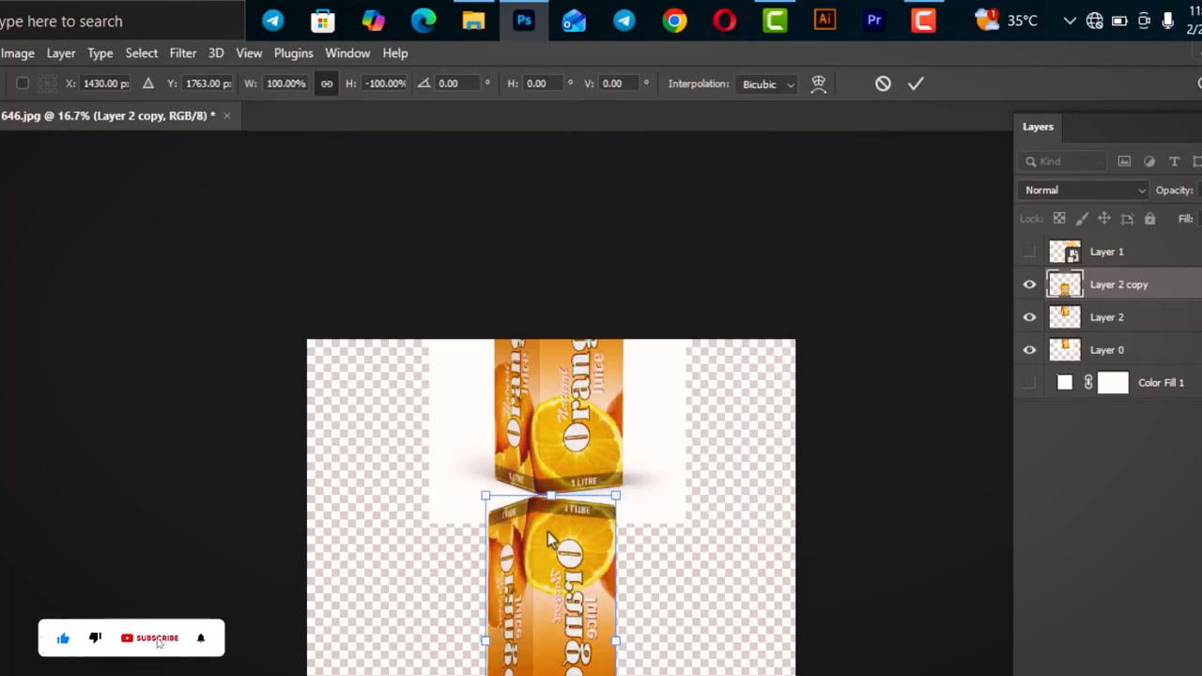
left_click_drag(551, 540, 555, 534)
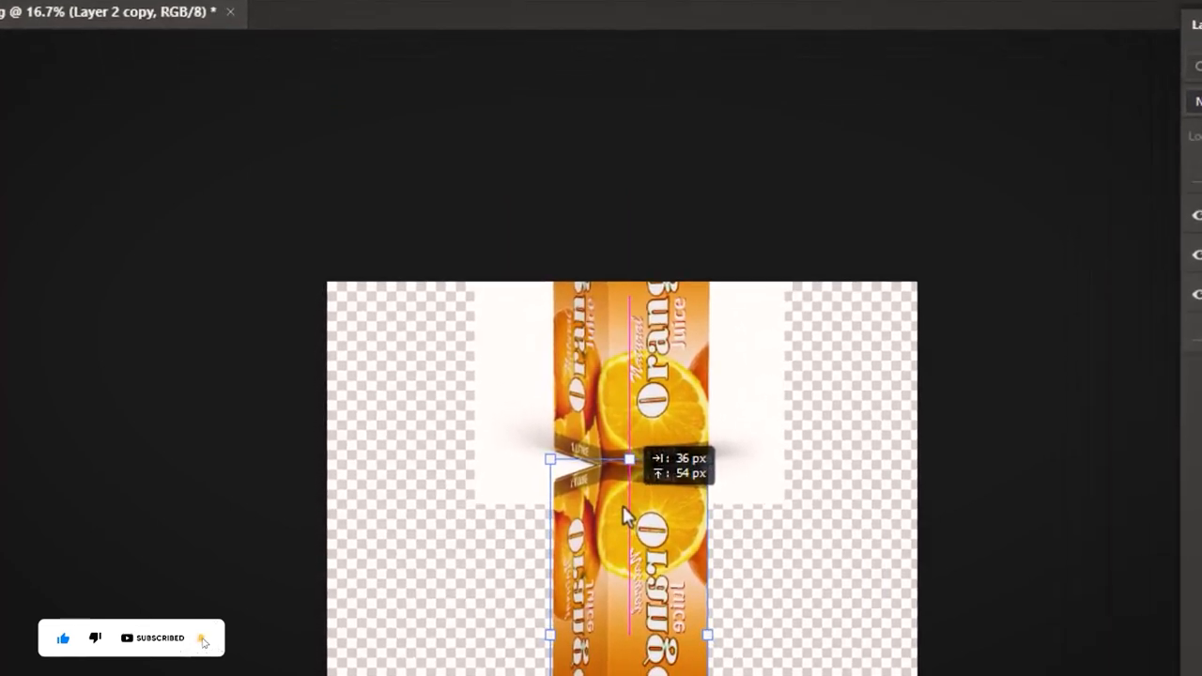
left_click_drag(623, 507, 628, 504)
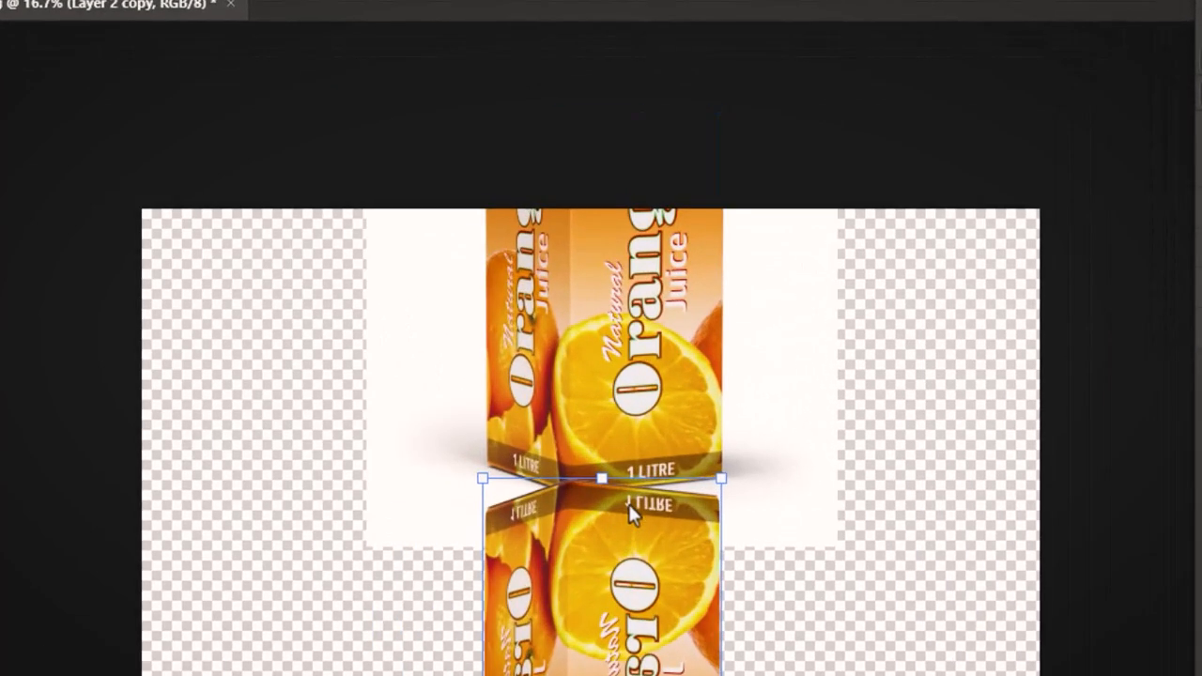
key("ctrl+plus")
key("ctrl+plus")
left_click(967, 515)
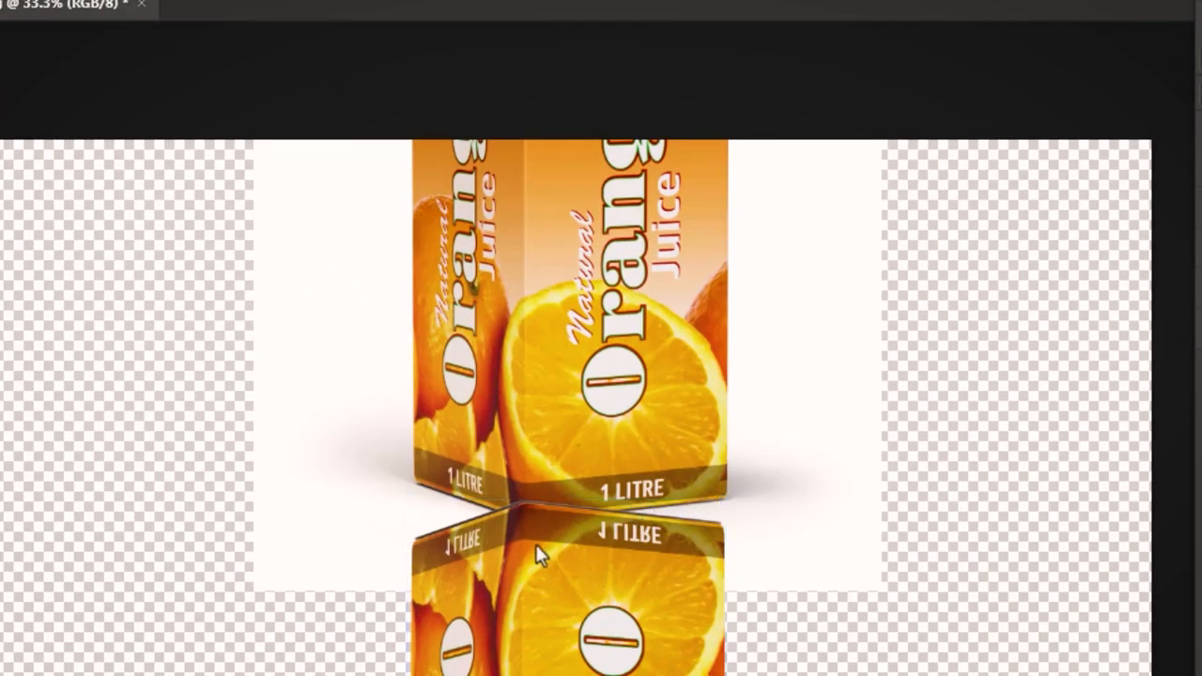
Move the mirrored carton down slightly so its front corner meets the upright carton's bottom corner without overlapping
left_click_drag(537, 546, 550, 579)
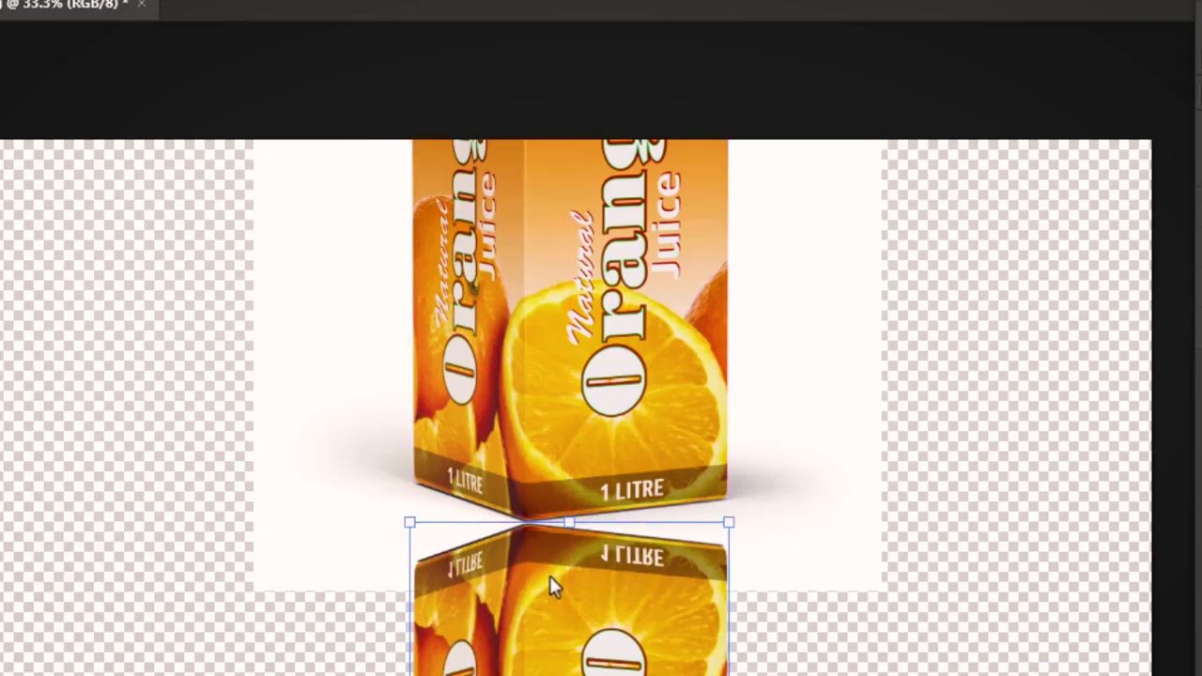
left_click(1042, 639)
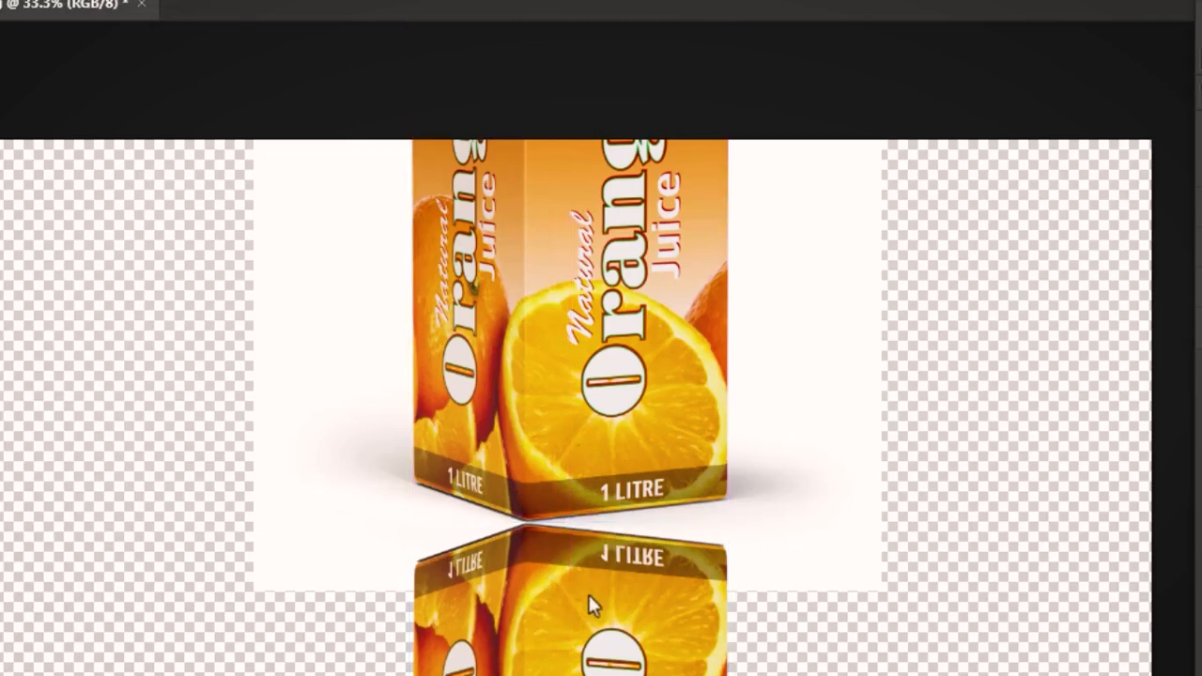
left_click(533, 543)
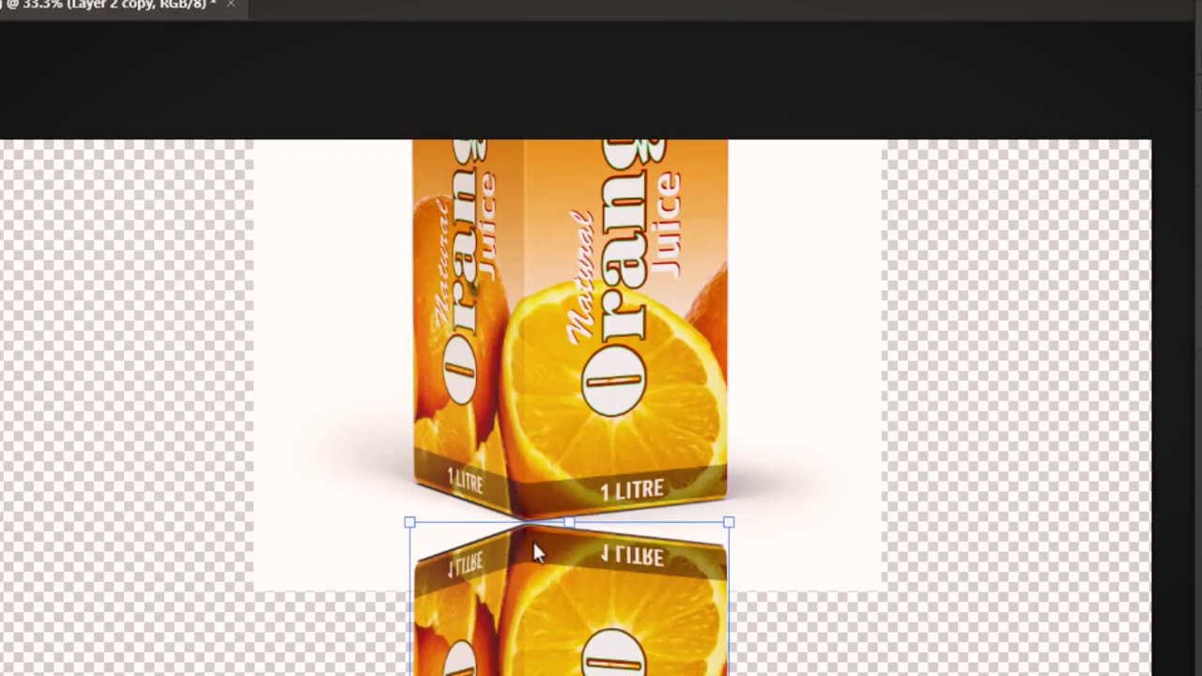
left_click(1046, 528)
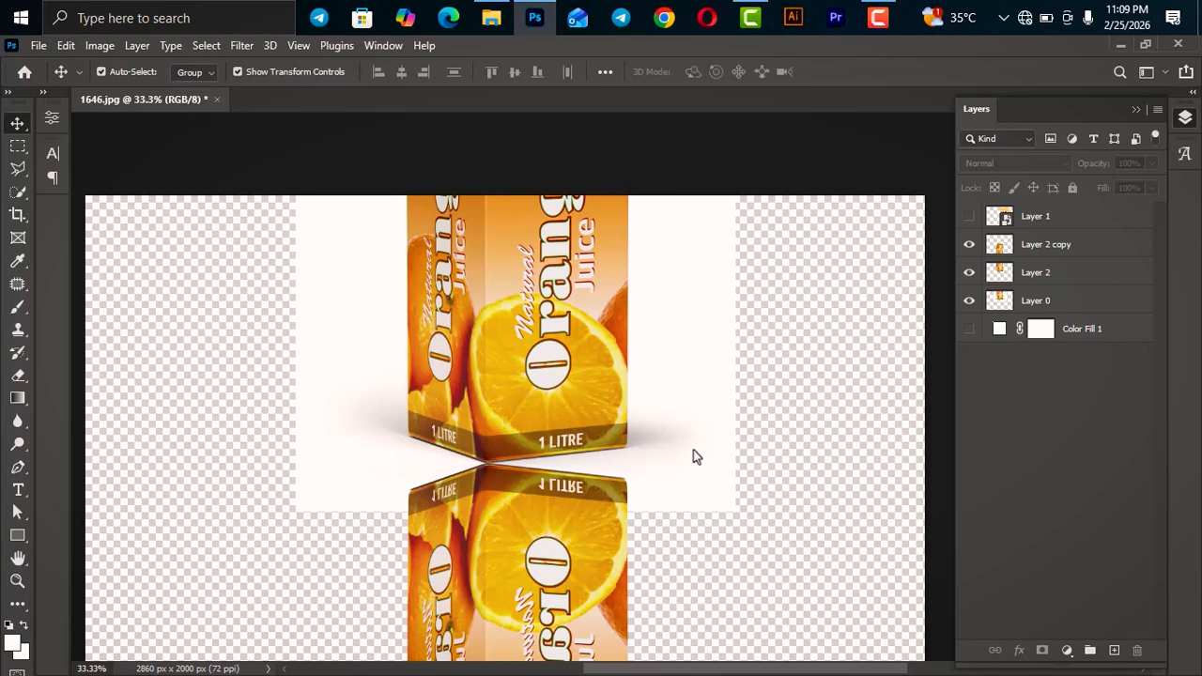
Show the reference image on Layer 1, place it beside the carton to compare the reflections, and hide it again
key("ctrl+minus")
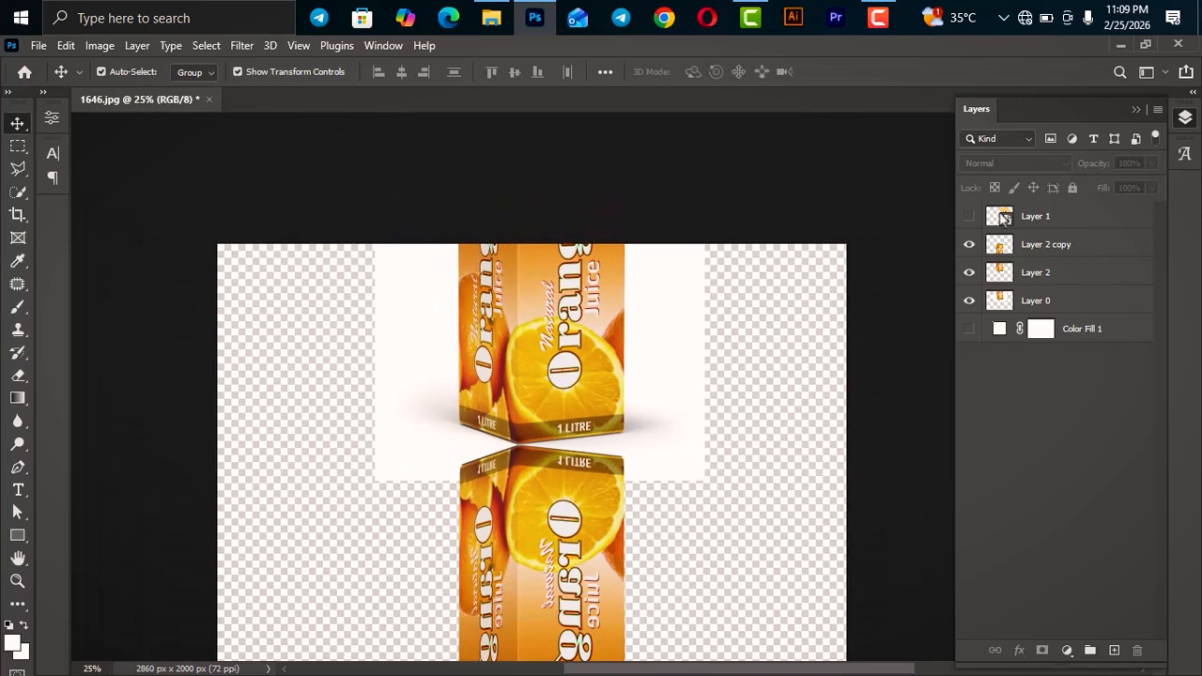
left_click(969, 216)
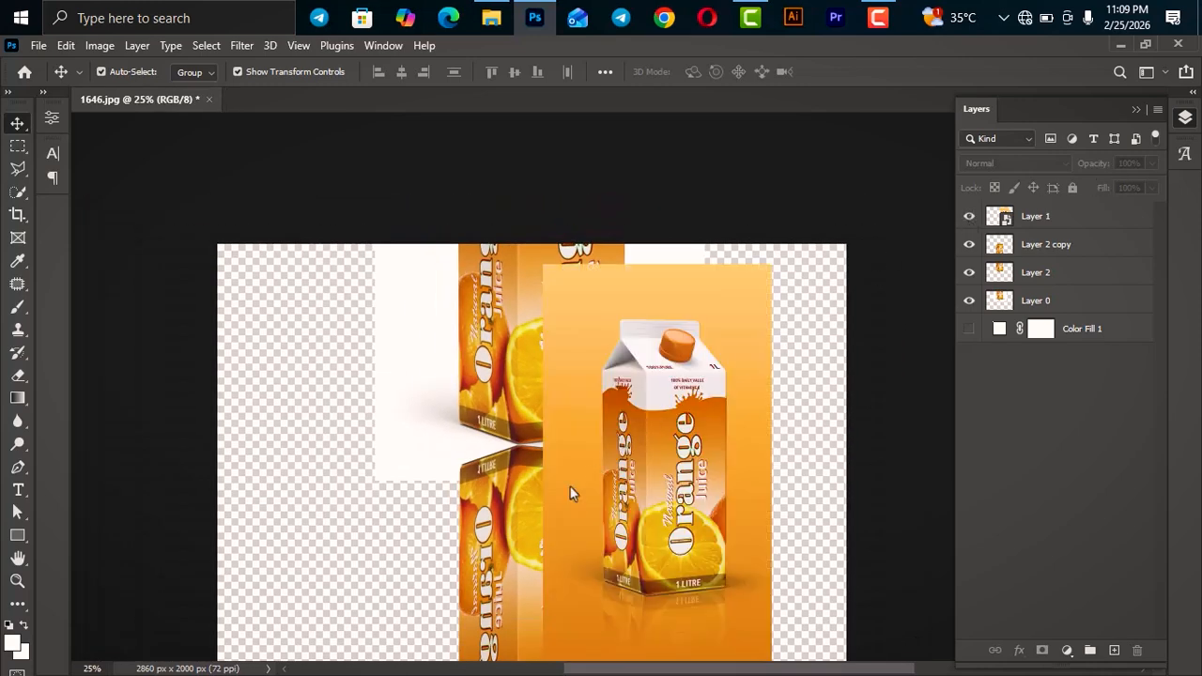
left_click_drag(570, 487, 695, 331)
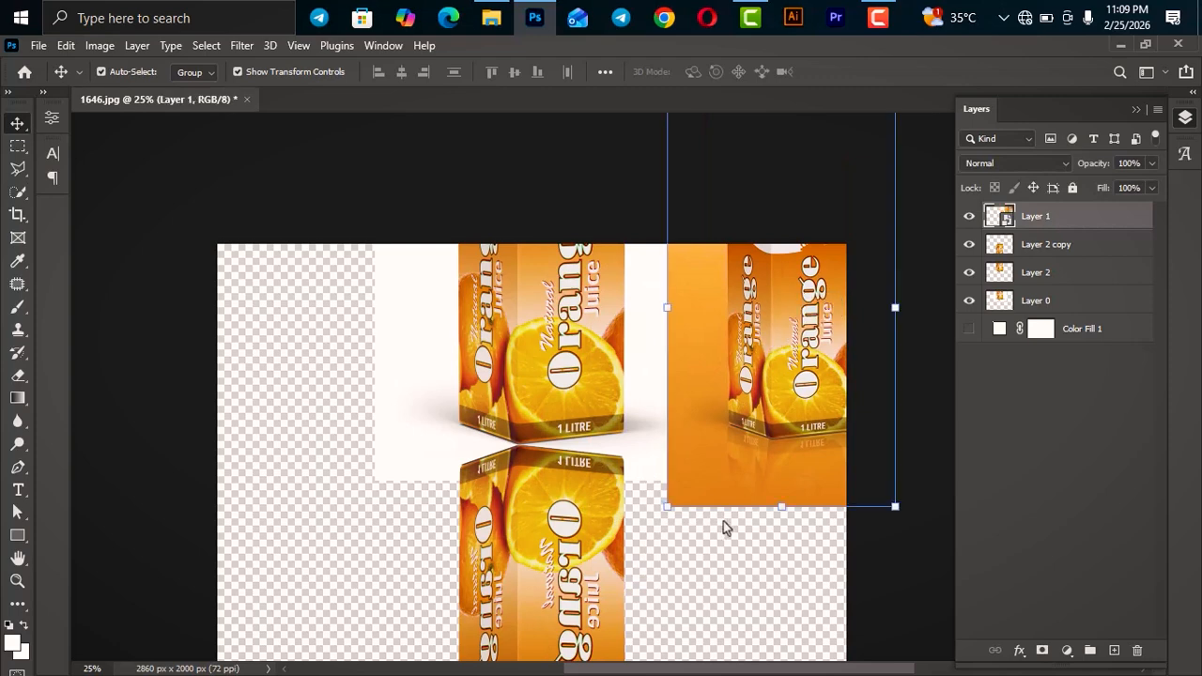
left_click_drag(777, 420, 751, 394)
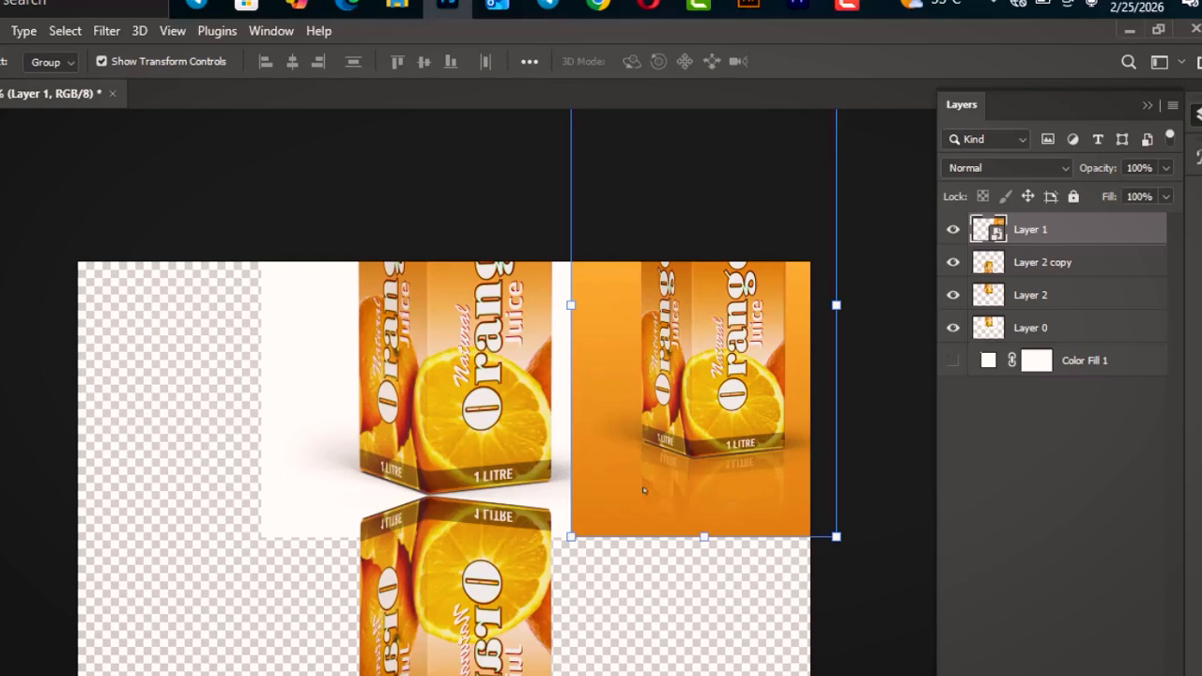
left_click_drag(705, 426, 651, 410)
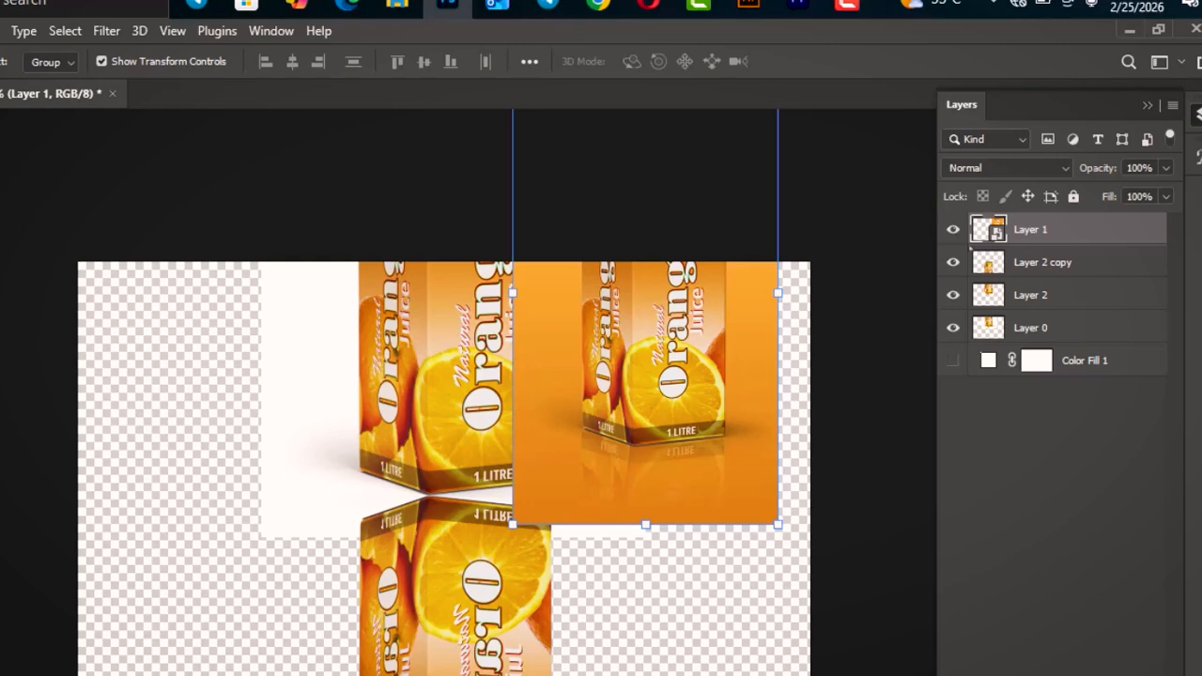
left_click(953, 229)
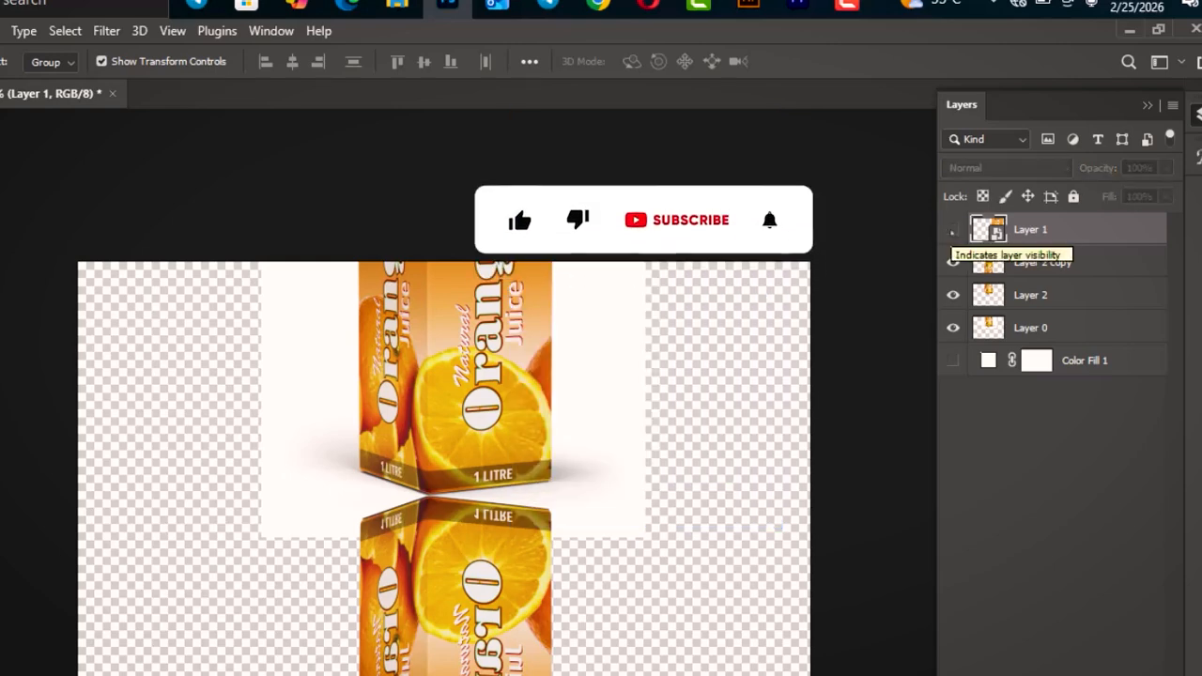
left_click(953, 229)
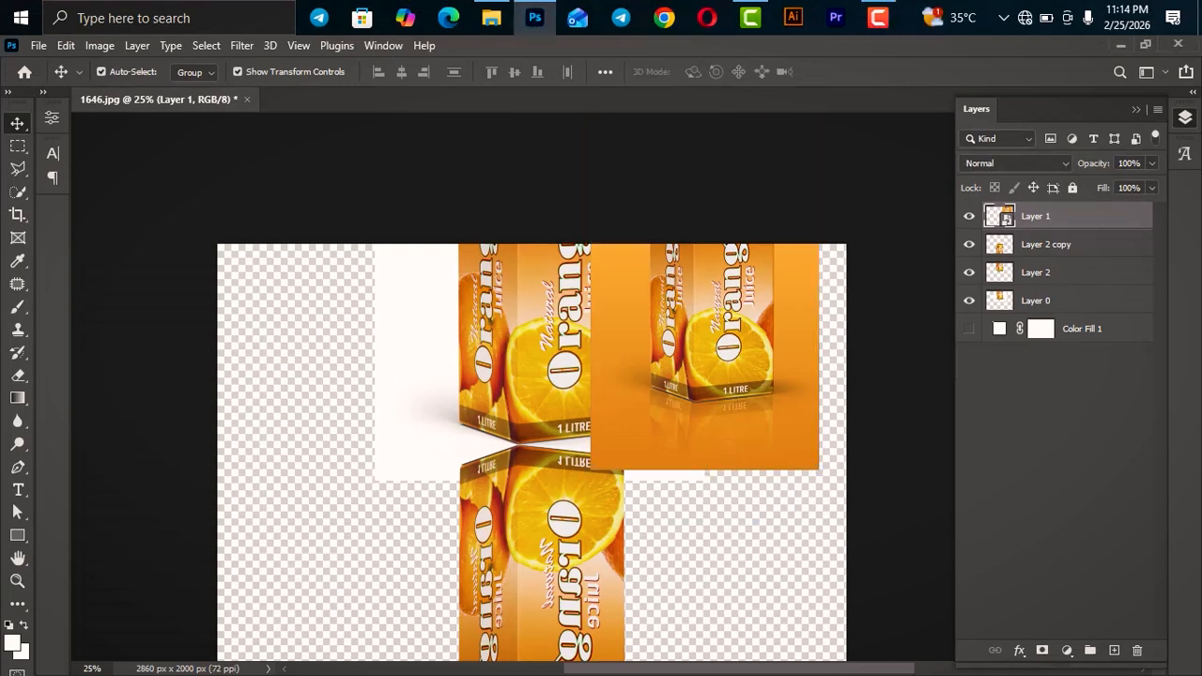
left_click_drag(736, 310, 729, 360)
left_click(969, 216)
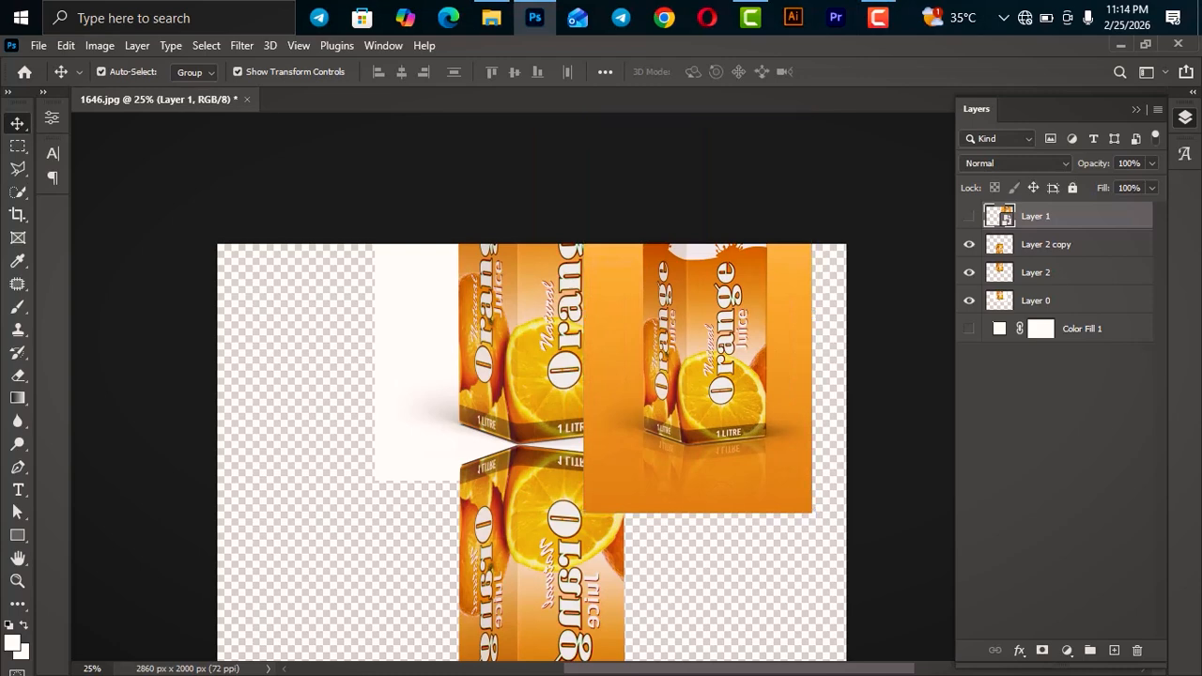
Start Perspective Warp on Layer 2 copy and fit a layout plane to the mirrored carton's narrow side face, matching its slanted upper edge
left_click(1046, 245)
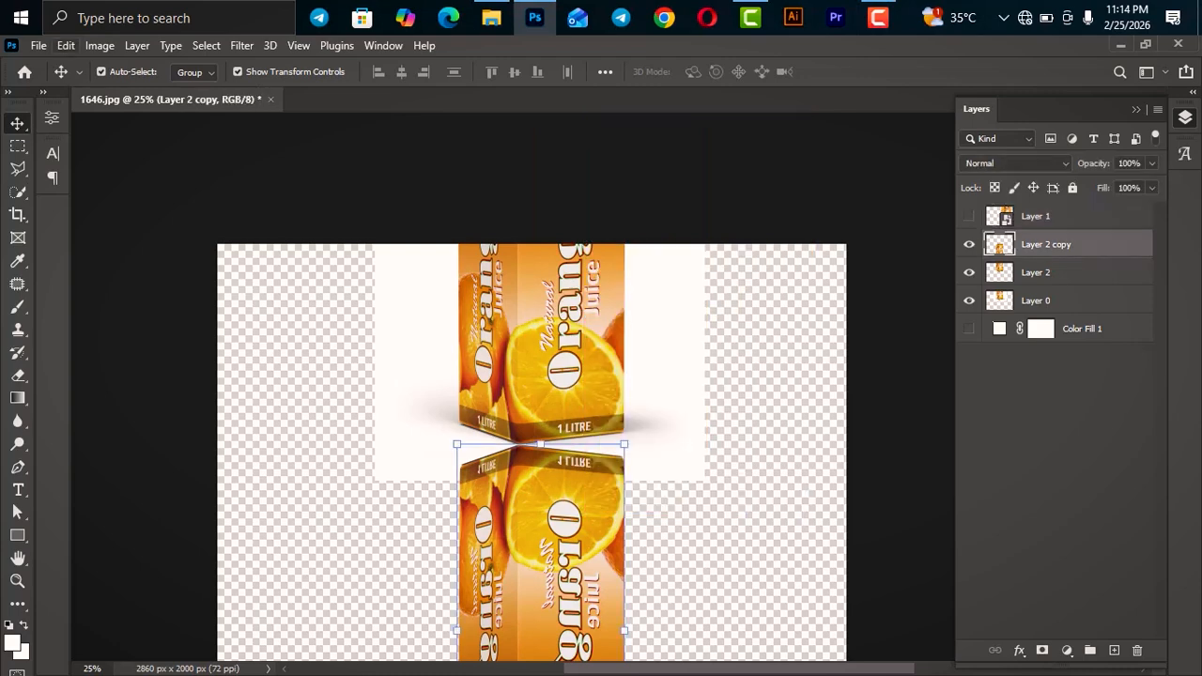
left_click(66, 45)
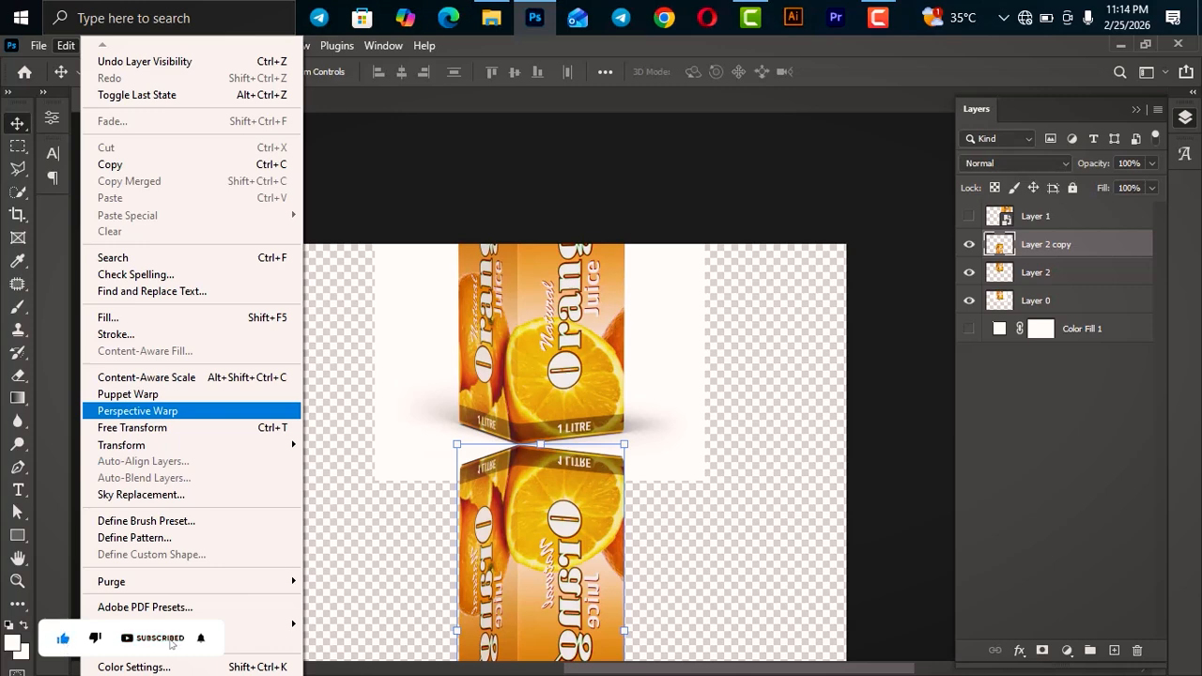
left_click(150, 411)
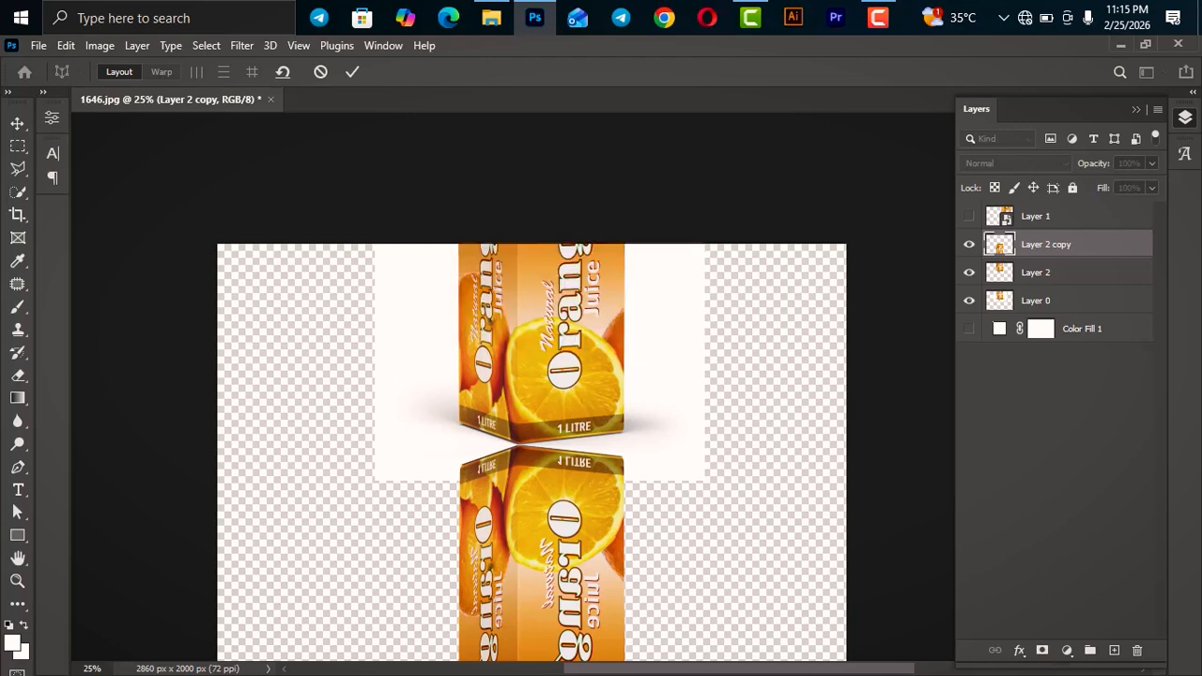
left_click_drag(458, 464, 516, 657)
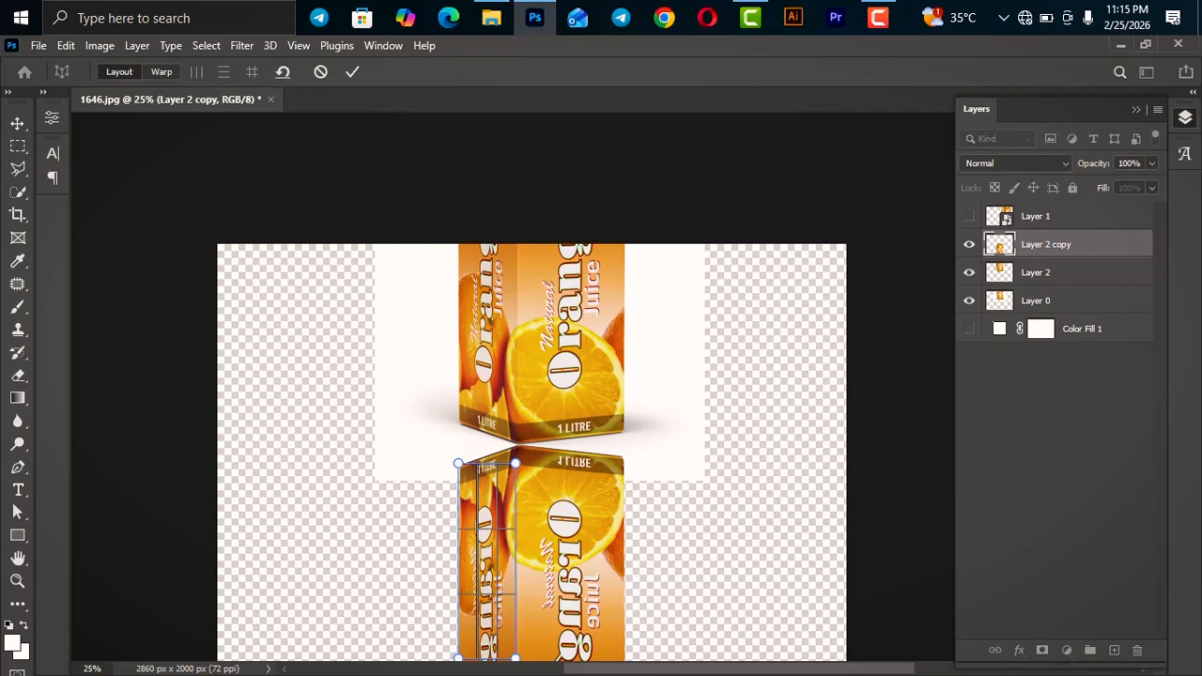
key("ctrl+plus")
key("ctrl+plus")
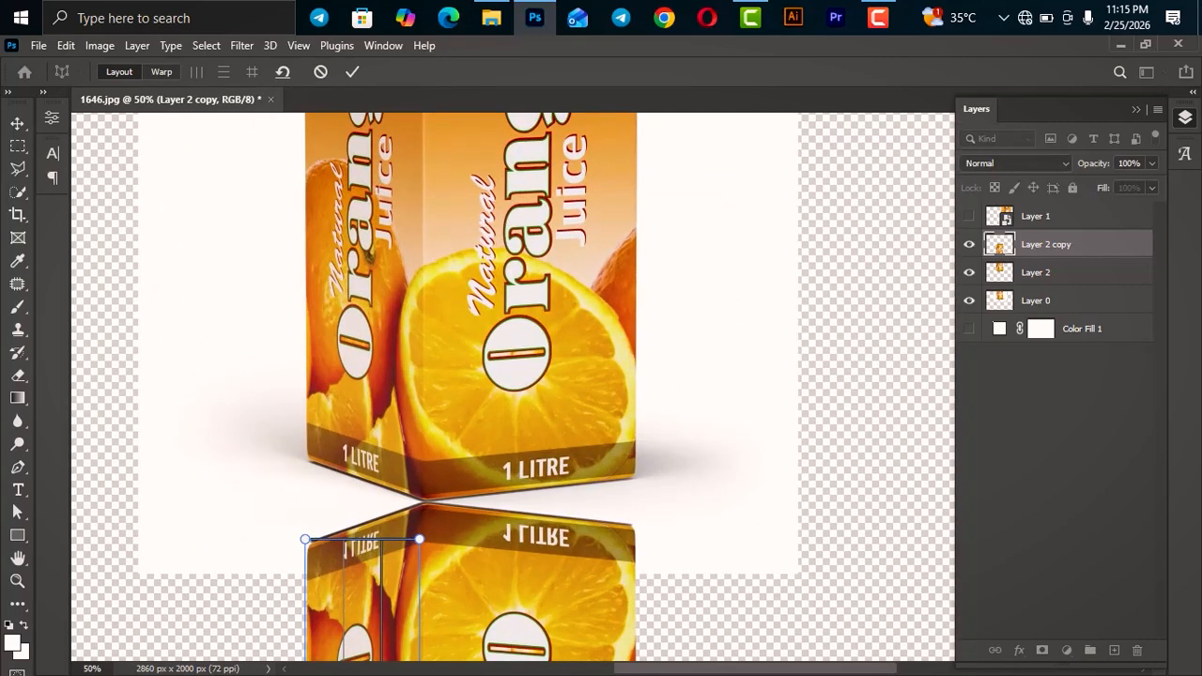
left_click_drag(418, 540, 419, 504)
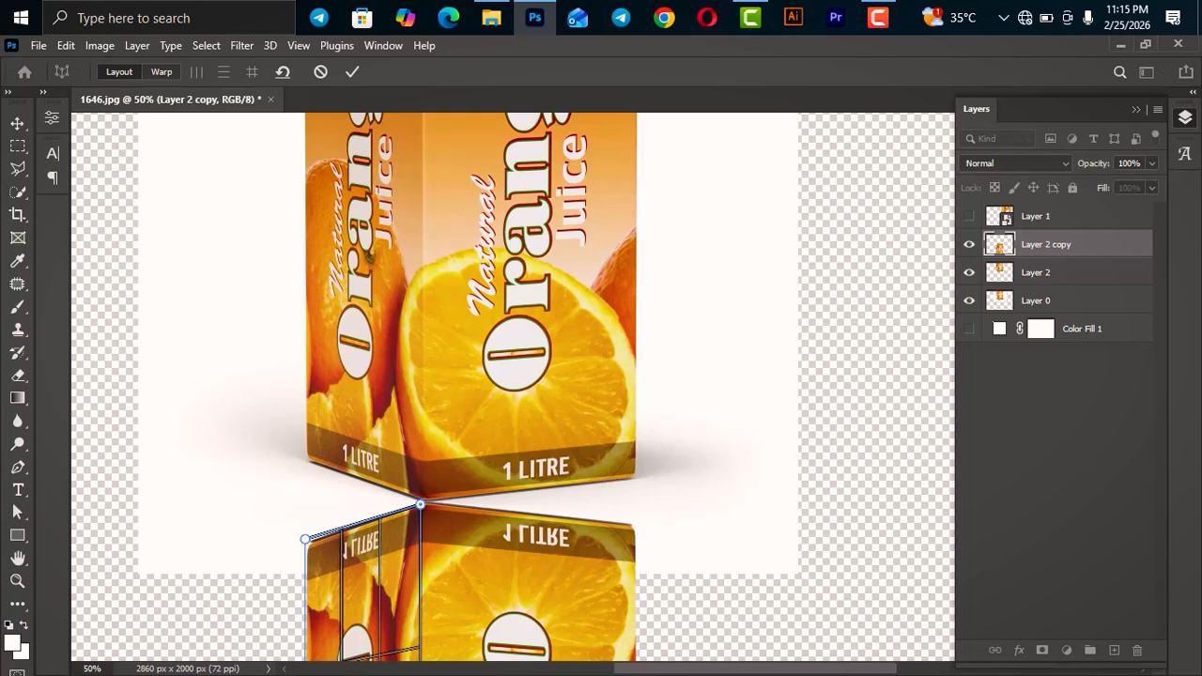
left_click_drag(305, 539, 305, 543)
Add a second layout plane over the mirrored carton's wide front face, joined to the first along the shared edge, and fit its corners
key("ctrl+minus")
key("ctrl+minus")
key("ctrl+minus")
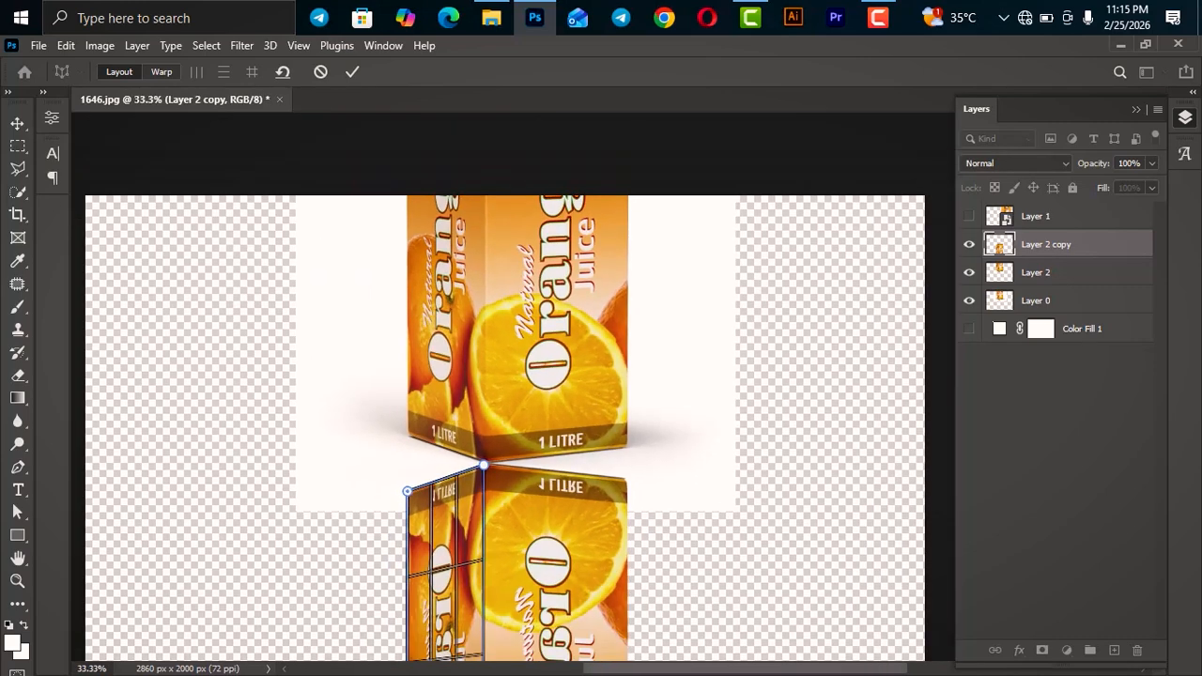
key("ctrl+plus")
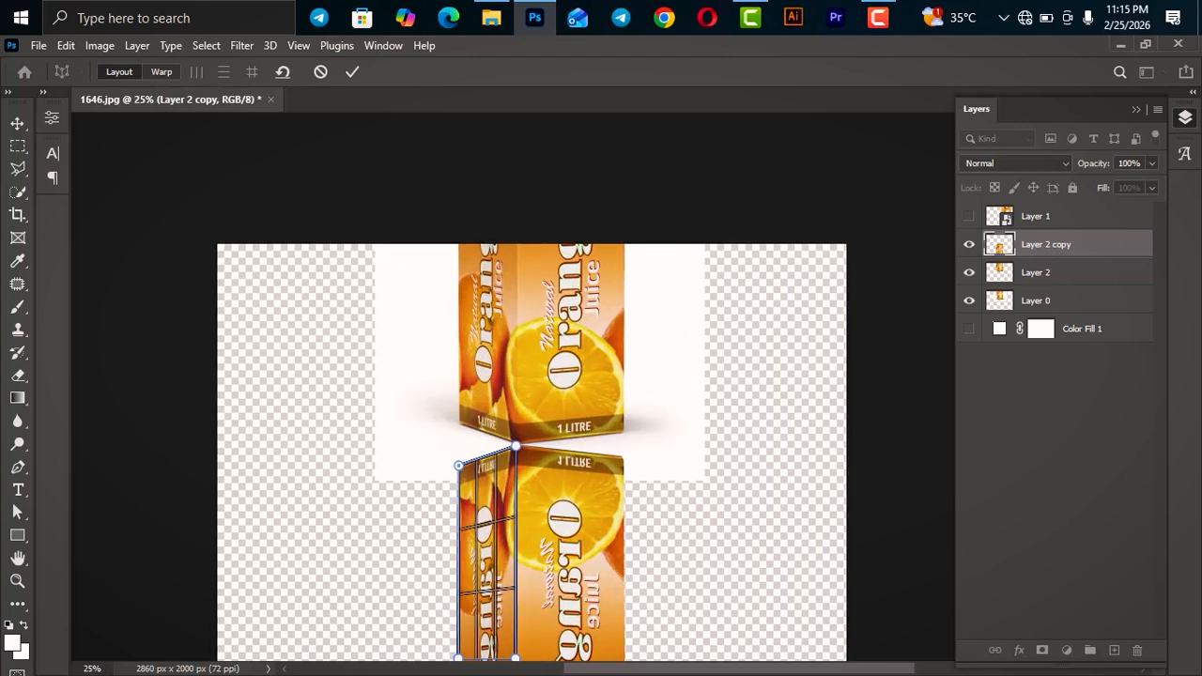
mouse_move(619, 456)
left_mouse_down()
mouse_move(543, 560)
mouse_move(515, 657)
left_mouse_up()
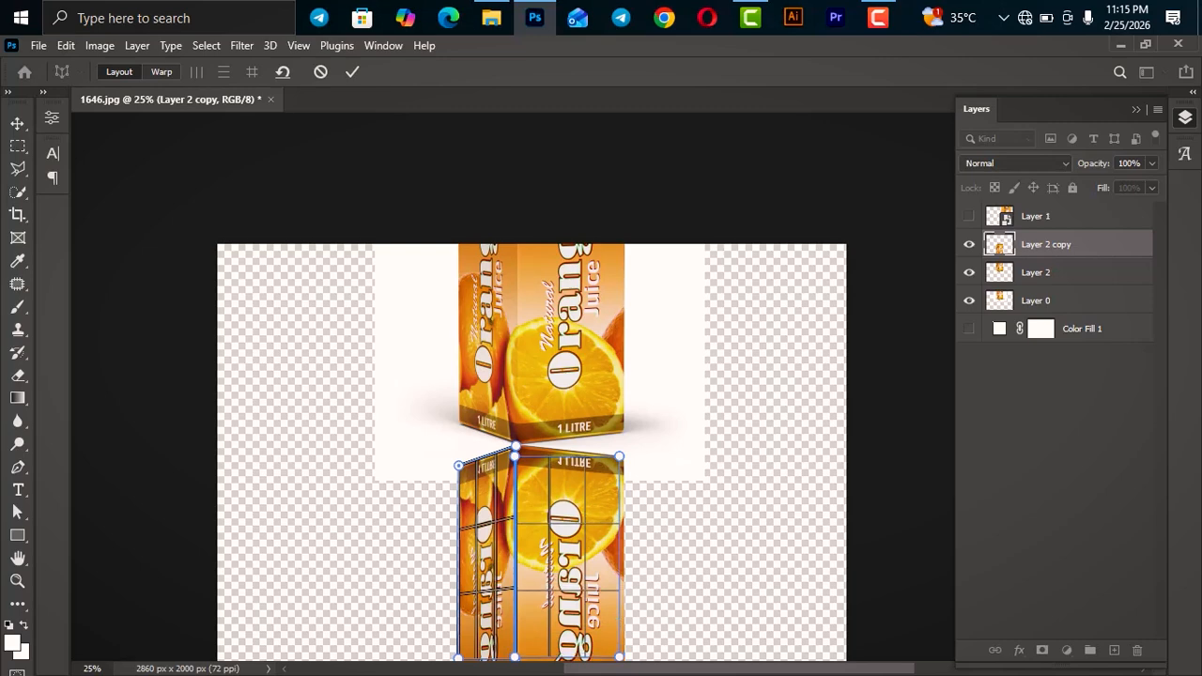
left_click_drag(514, 657, 514, 657)
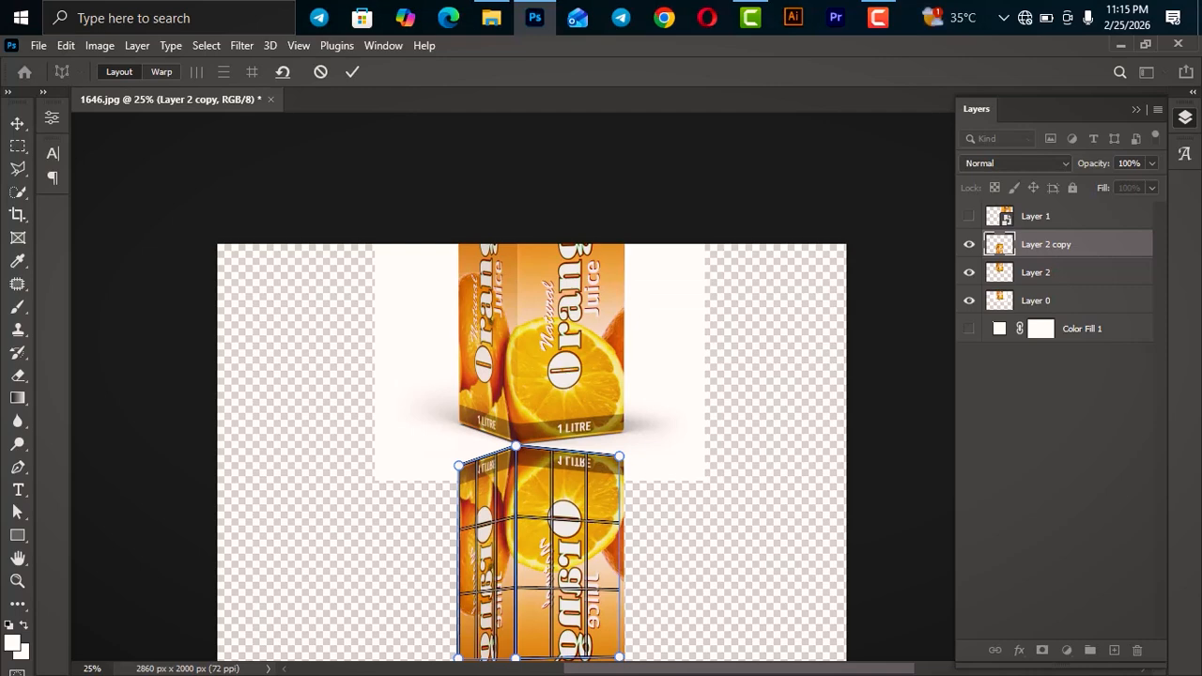
left_click_drag(619, 657, 627, 655)
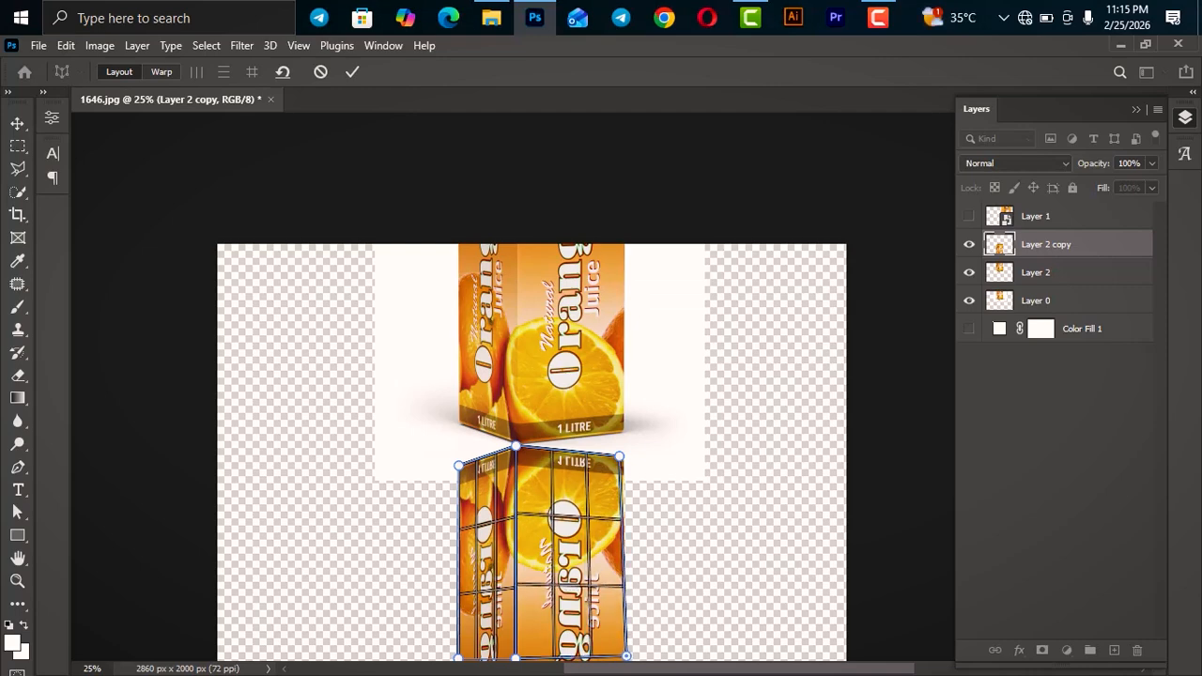
key("ctrl+plus")
key("ctrl+plus")
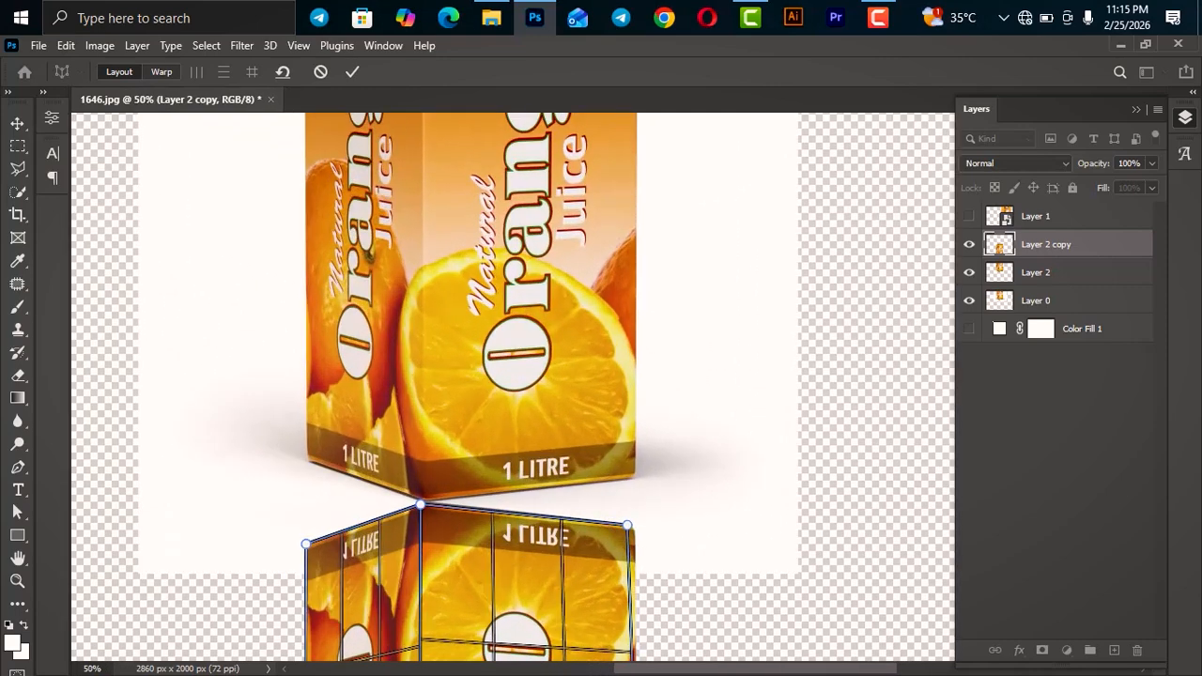
left_click_drag(627, 524, 633, 527)
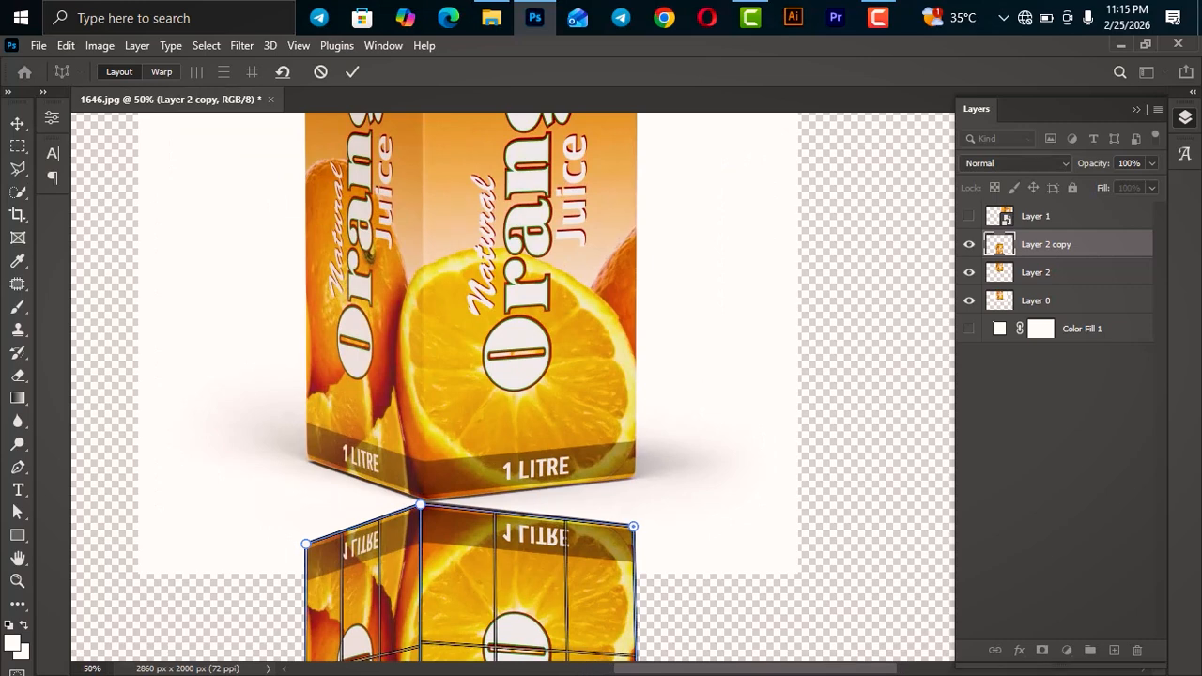
left_click_drag(420, 506, 422, 502)
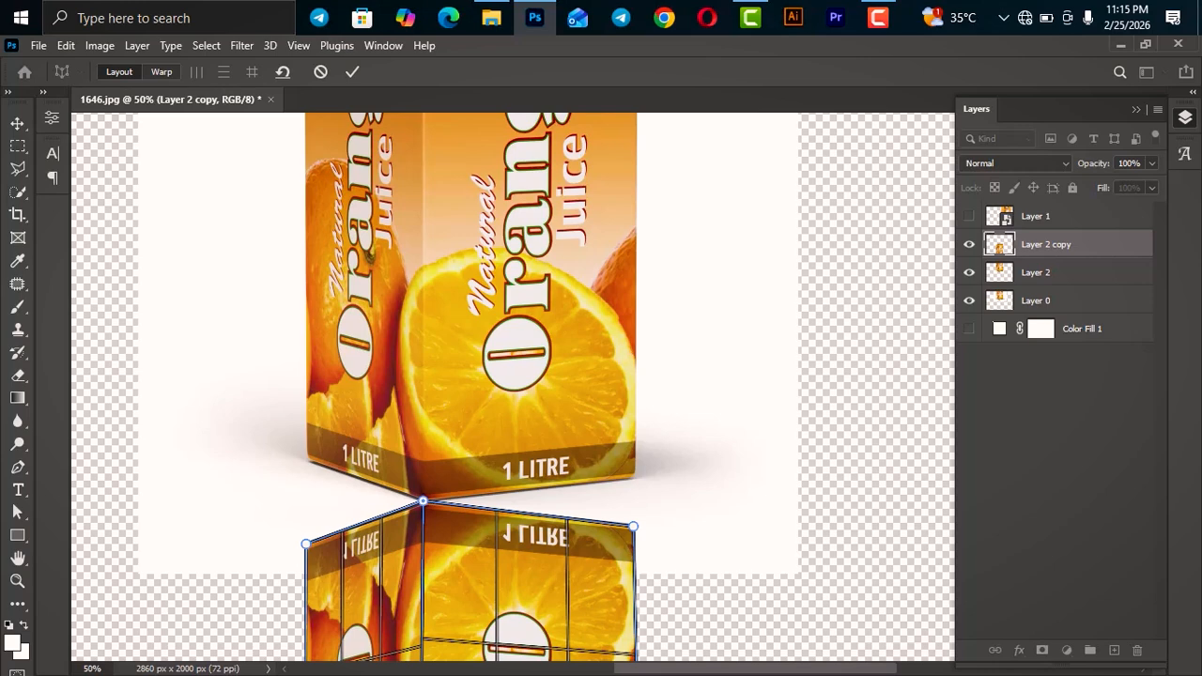
Switch Perspective Warp to Warp mode and raise the reflection's two outer upper corners to meet the upright carton's base
key("ctrl+minus")
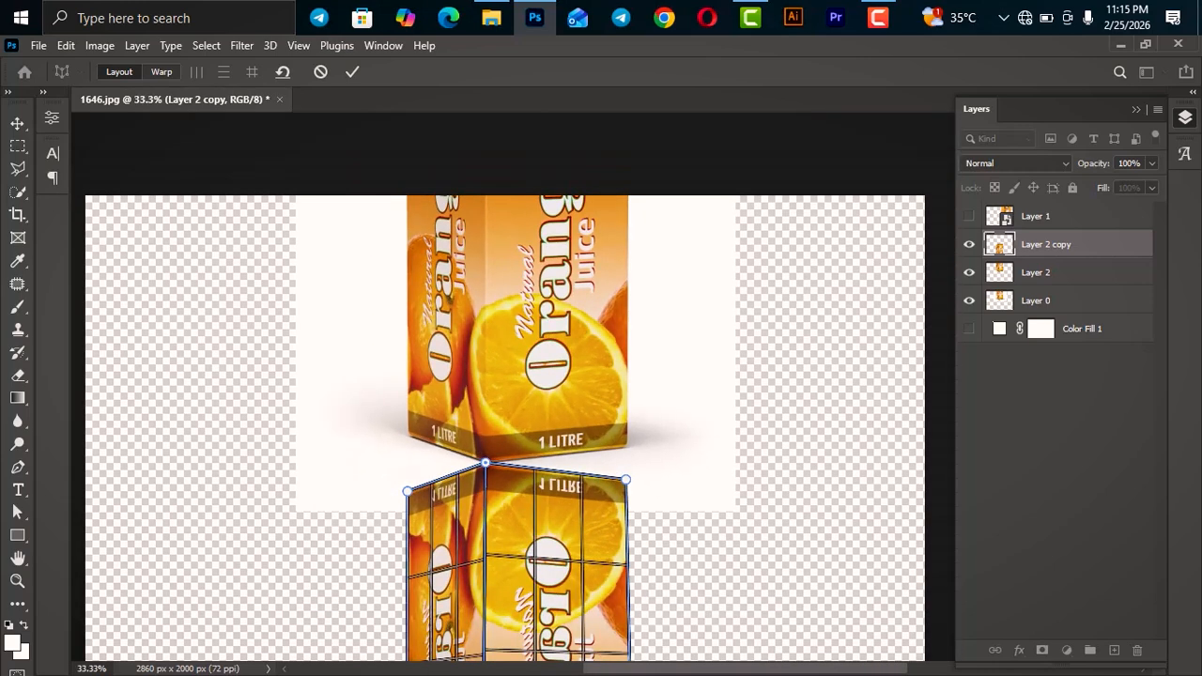
key("w")
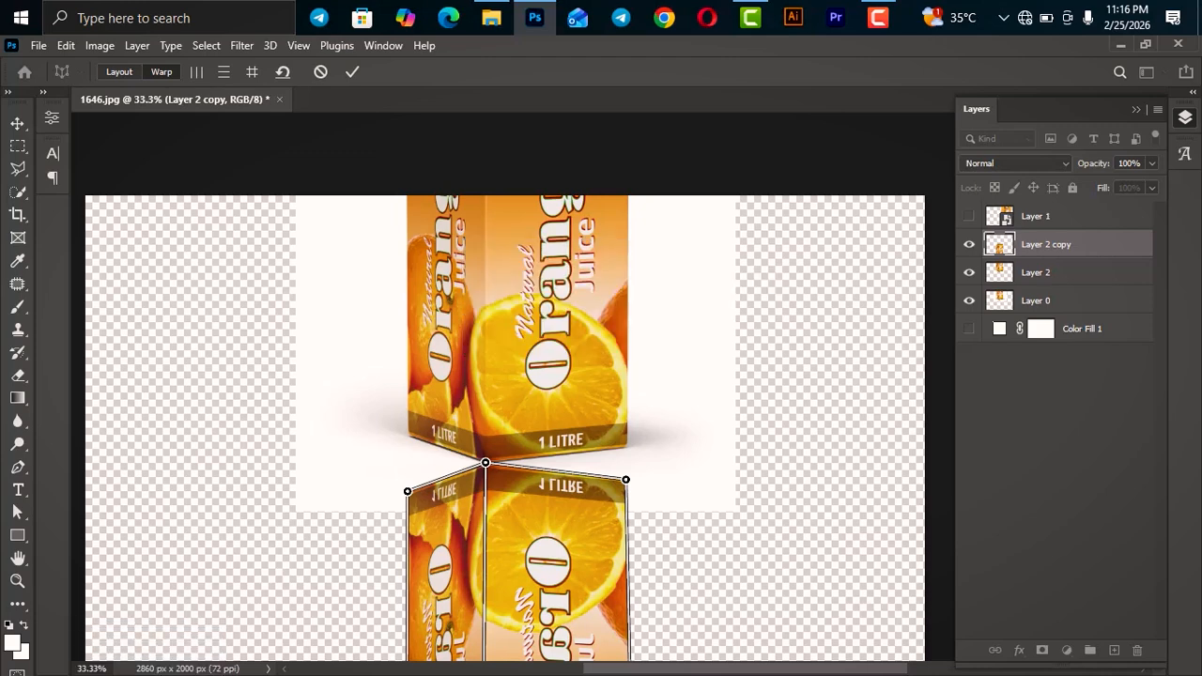
left_click_drag(406, 491, 409, 437)
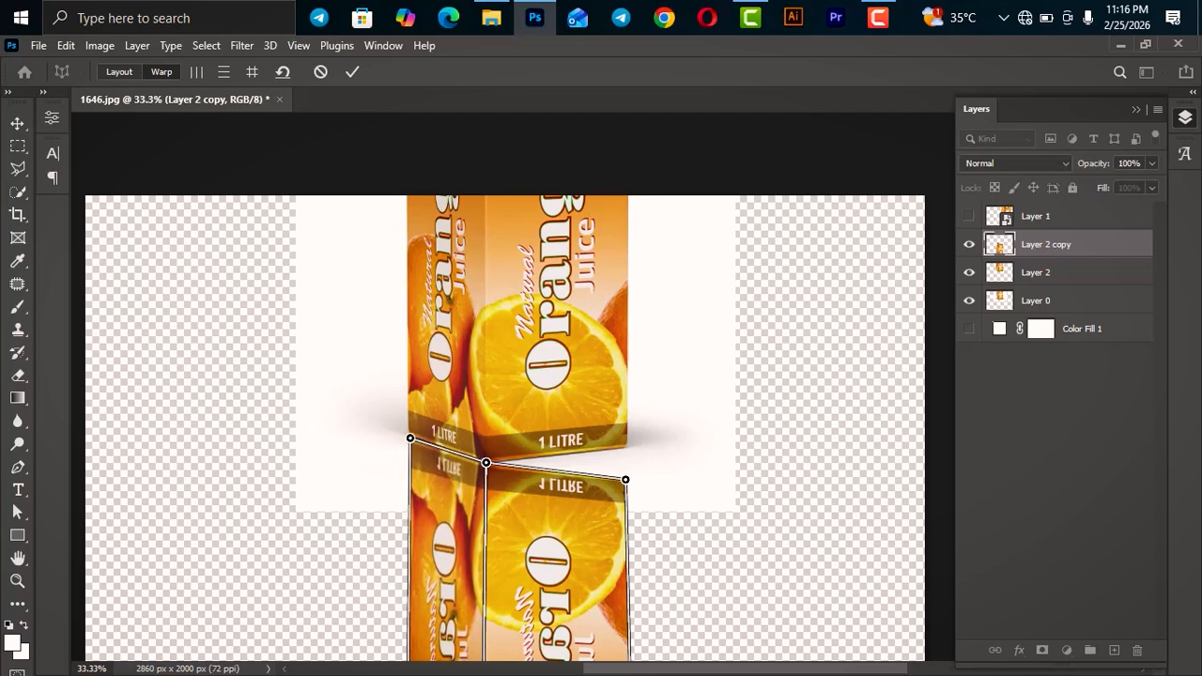
left_click_drag(625, 480, 625, 448)
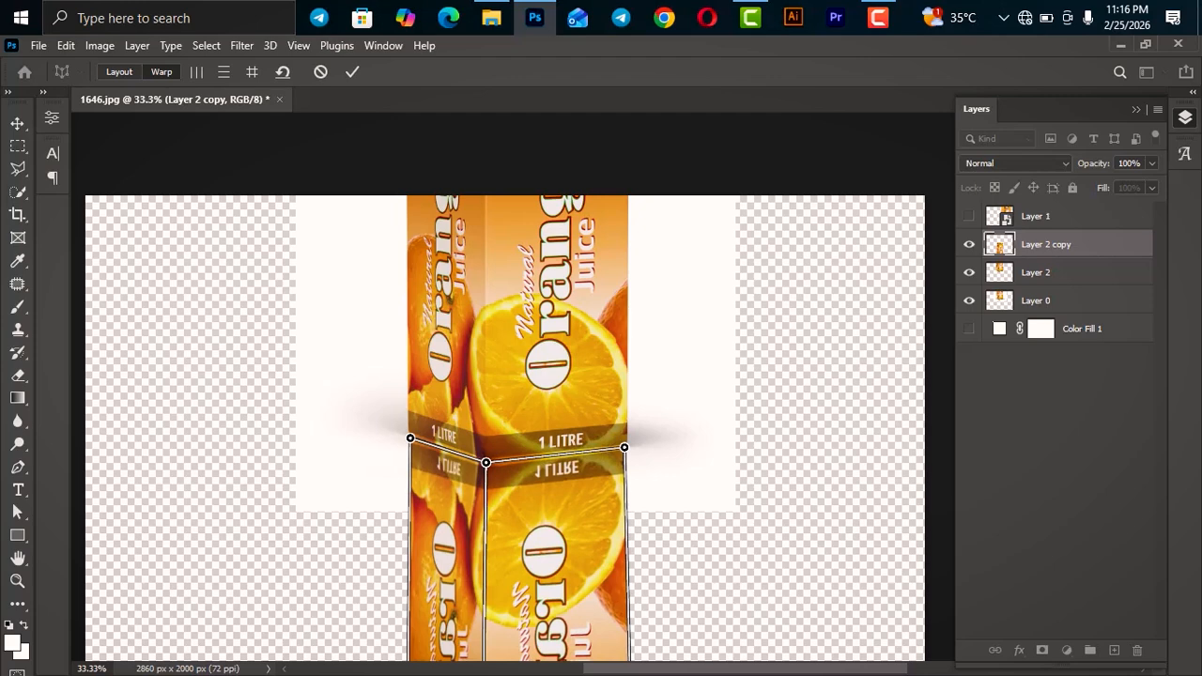
Adjust the outer lower corners of both warp planes so the reflection's sides align with the carton, and apply the Perspective Warp
key("ctrl+minus")
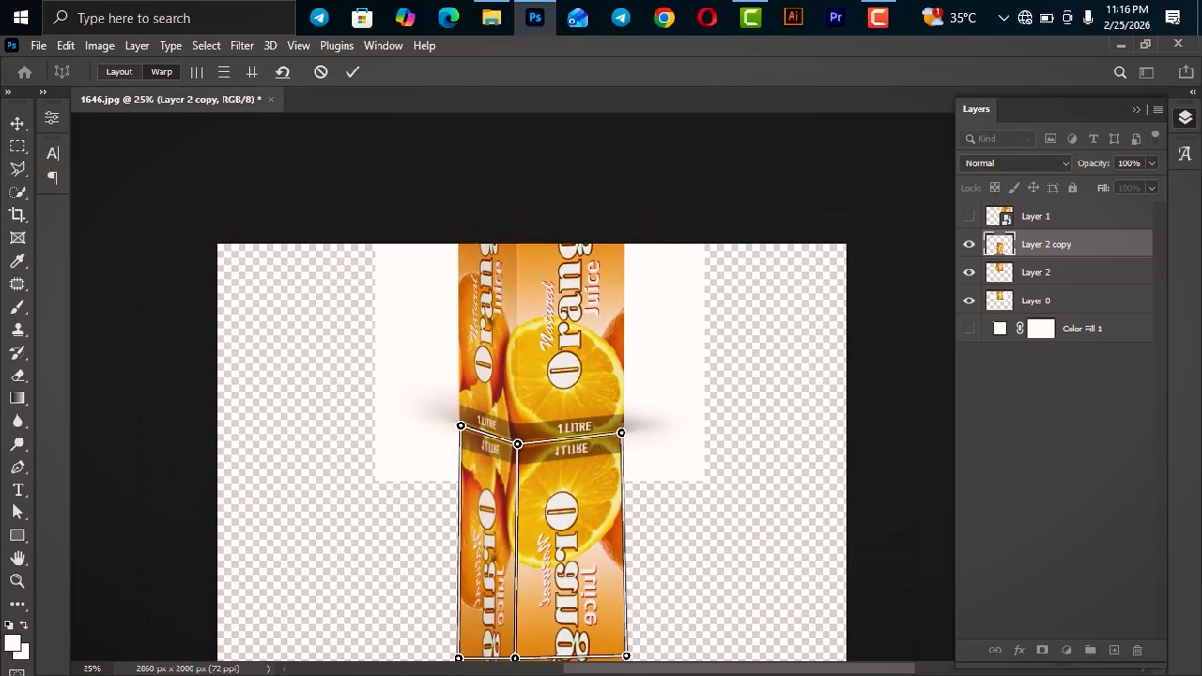
key("ctrl+minus")
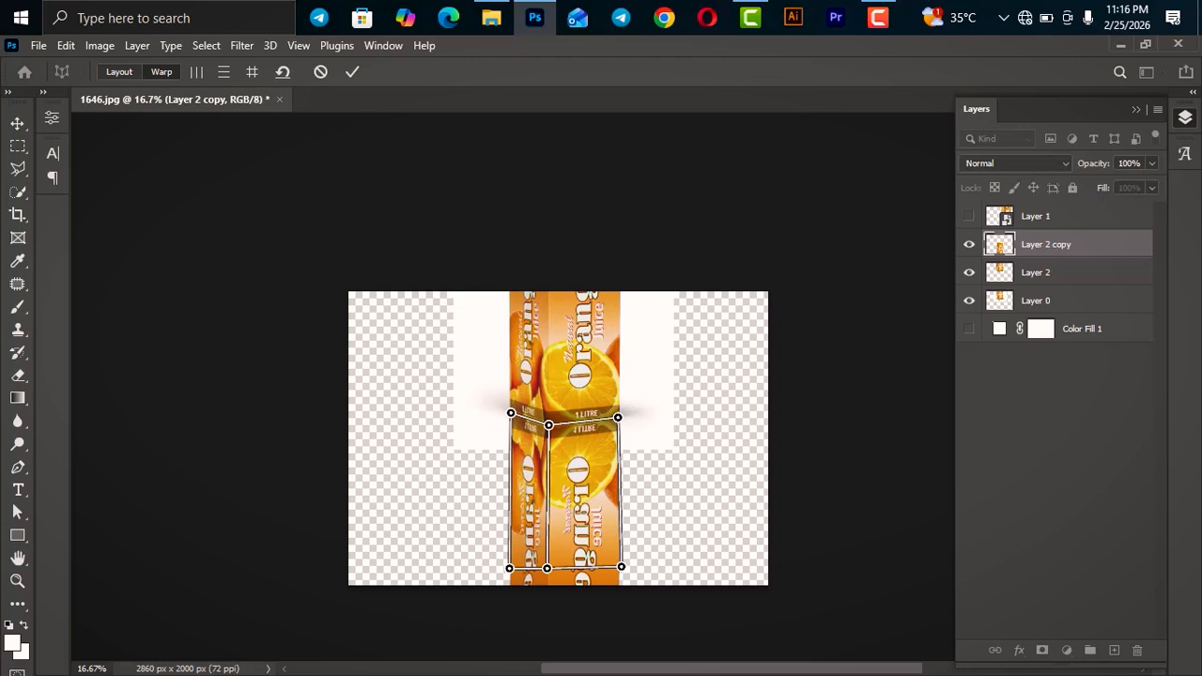
left_click_drag(509, 568, 512, 567)
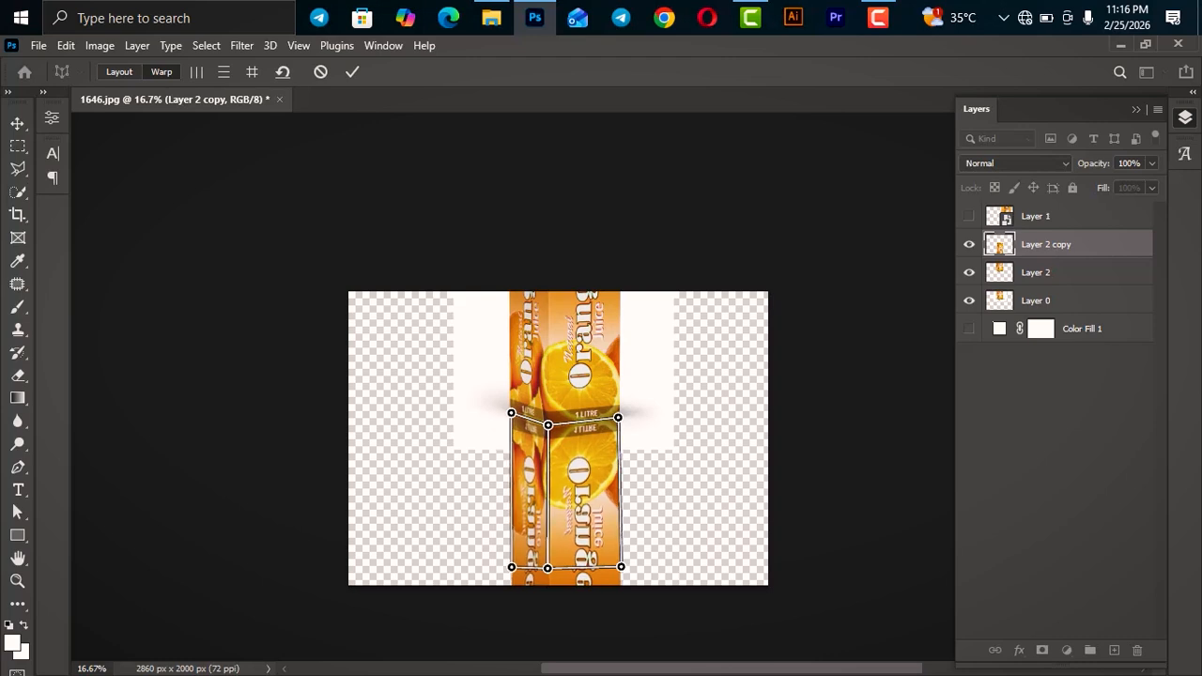
left_click_drag(621, 567, 618, 558)
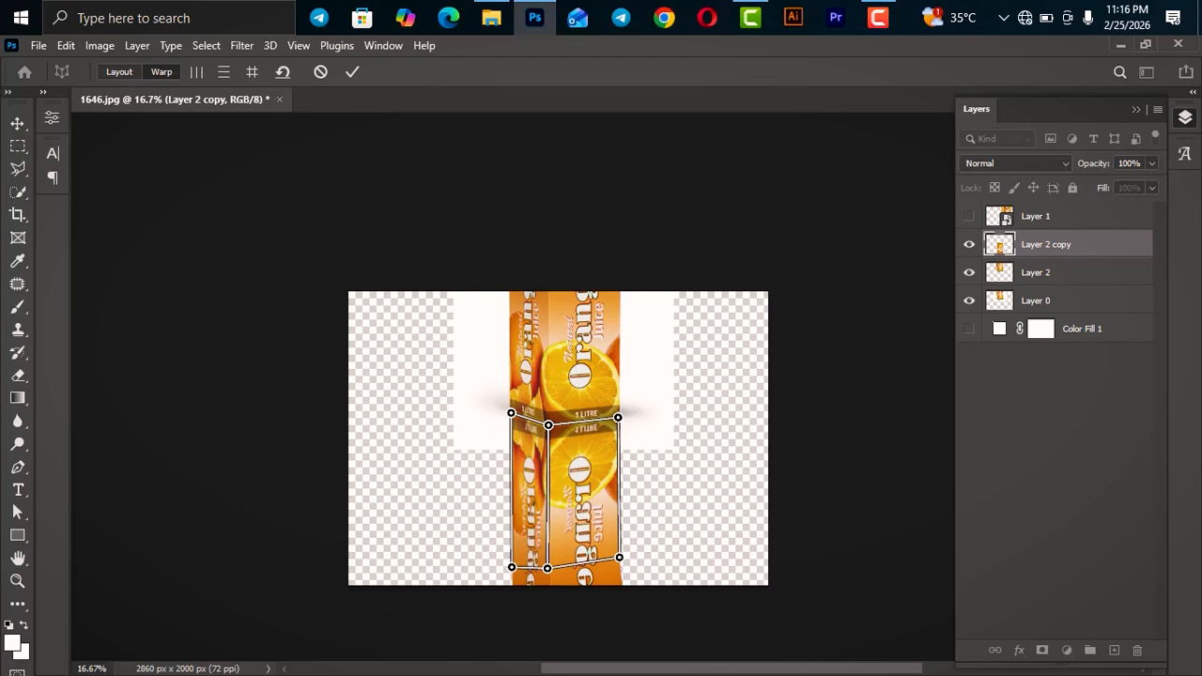
left_click_drag(511, 568, 512, 565)
scroll(612, 387, "up", 2)
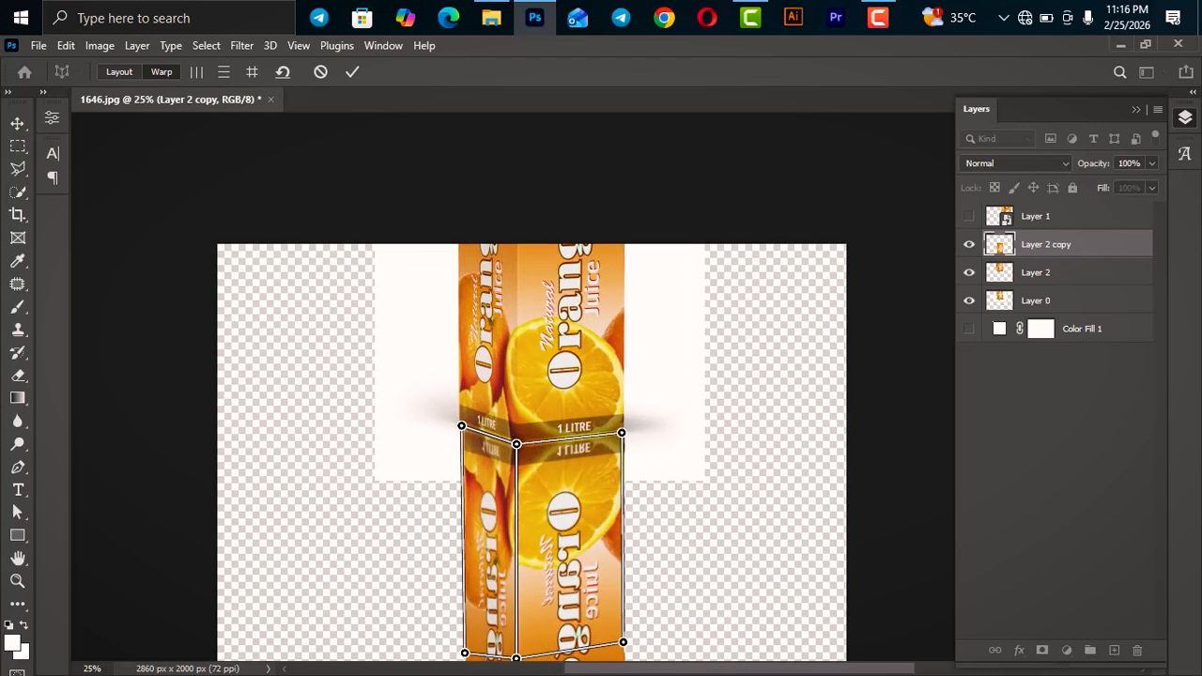
scroll(615, 391, "down", 1)
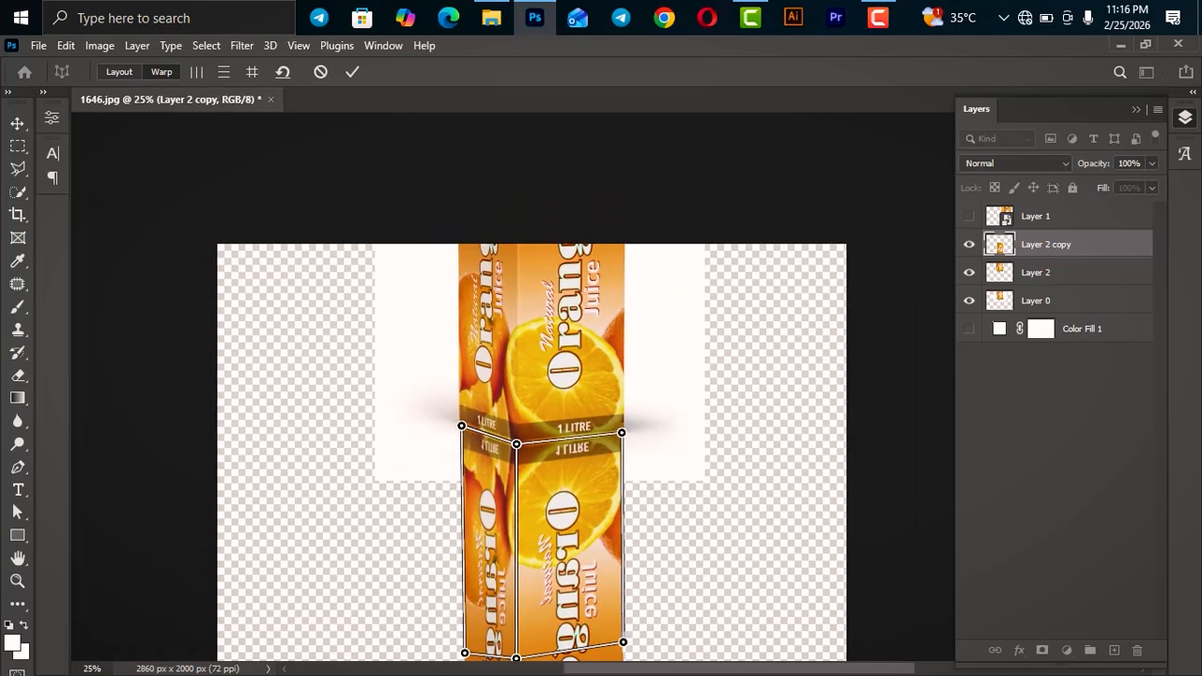
scroll(610, 385, "down", 1)
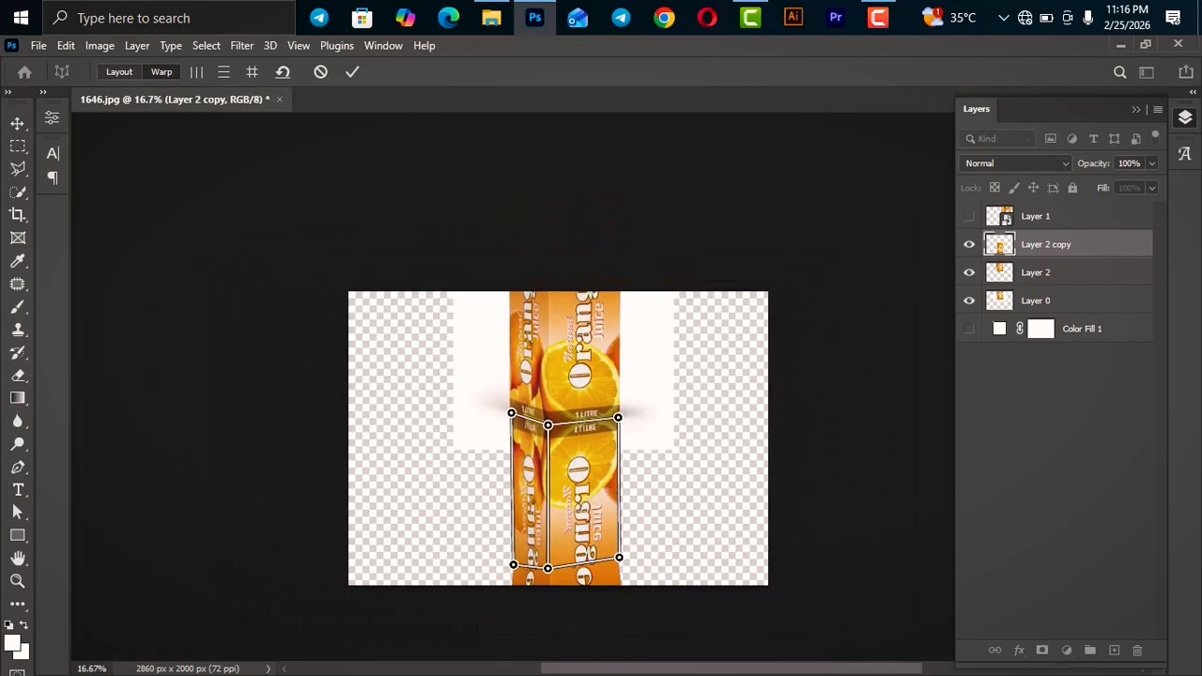
scroll(611, 385, "up", 1)
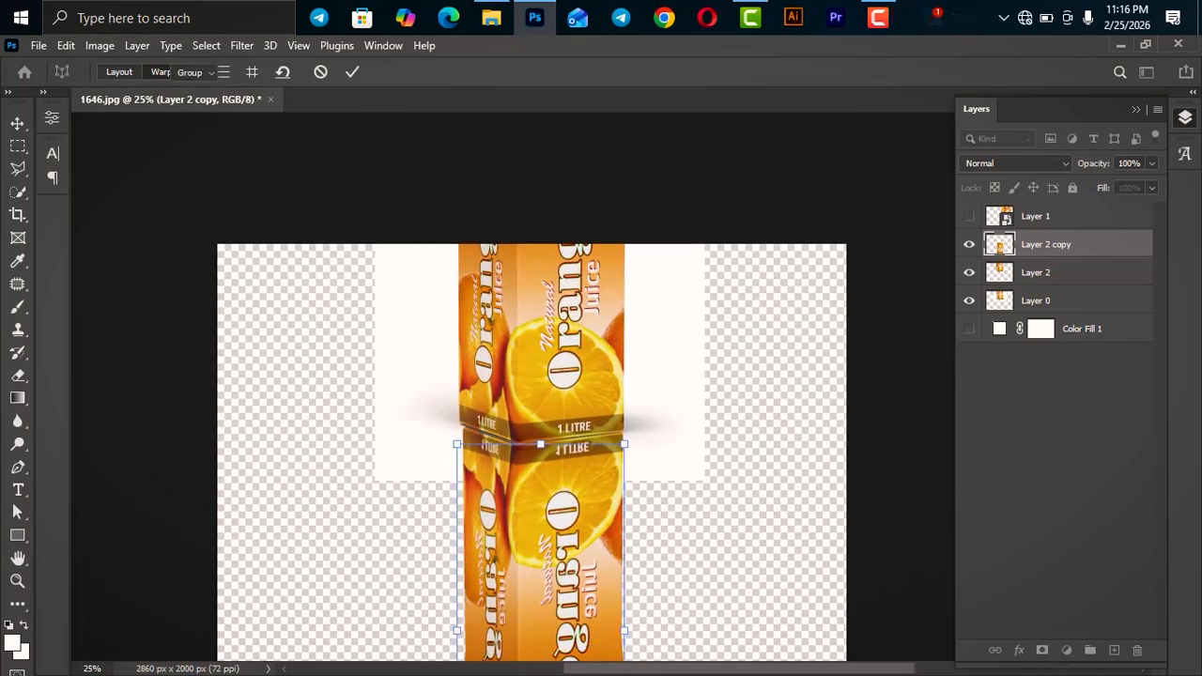
key("Return")
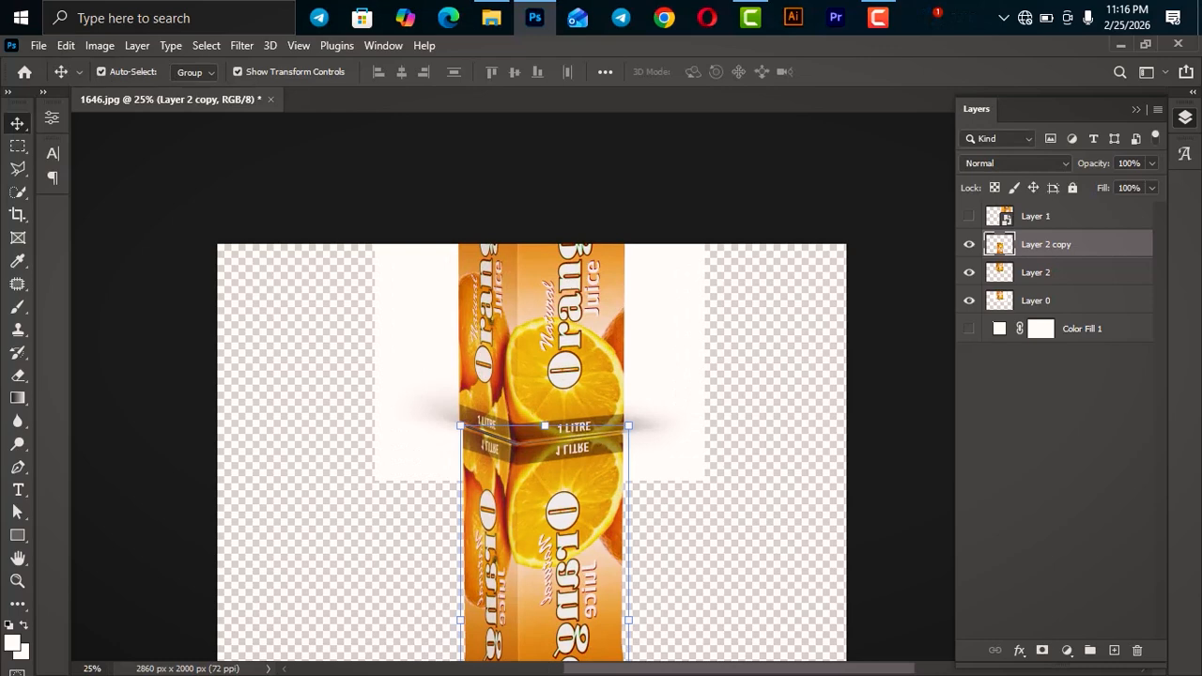
Nudge the warped reflection horizontally until it is centred under the upright carton
left_click(798, 403)
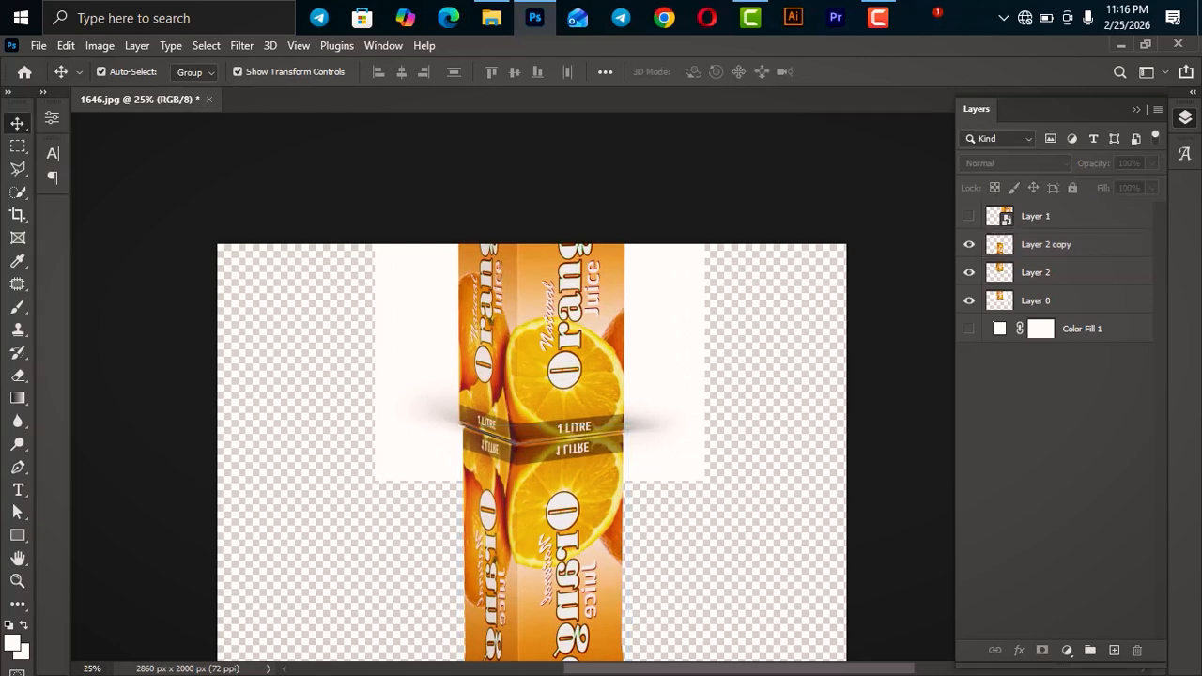
left_click(562, 526)
key("Left")
key("Left")
key("Left")
key("Left")
key("Left")
key("Left")
key("Left")
key("Left")
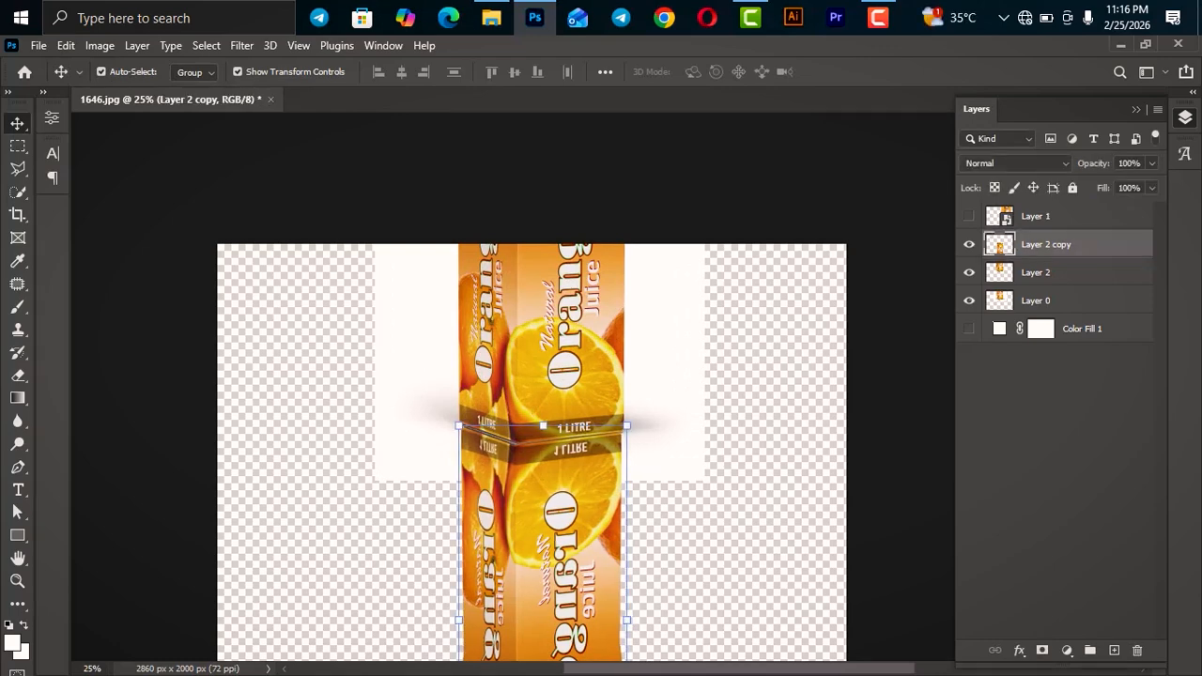
key("Right")
key("Right")
key("Right")
key("Right")
Select the reflection down to just above the canvas's lower edge with the Rectangular Marquee and copy that portion to a new layer
key("ctrl+minus")
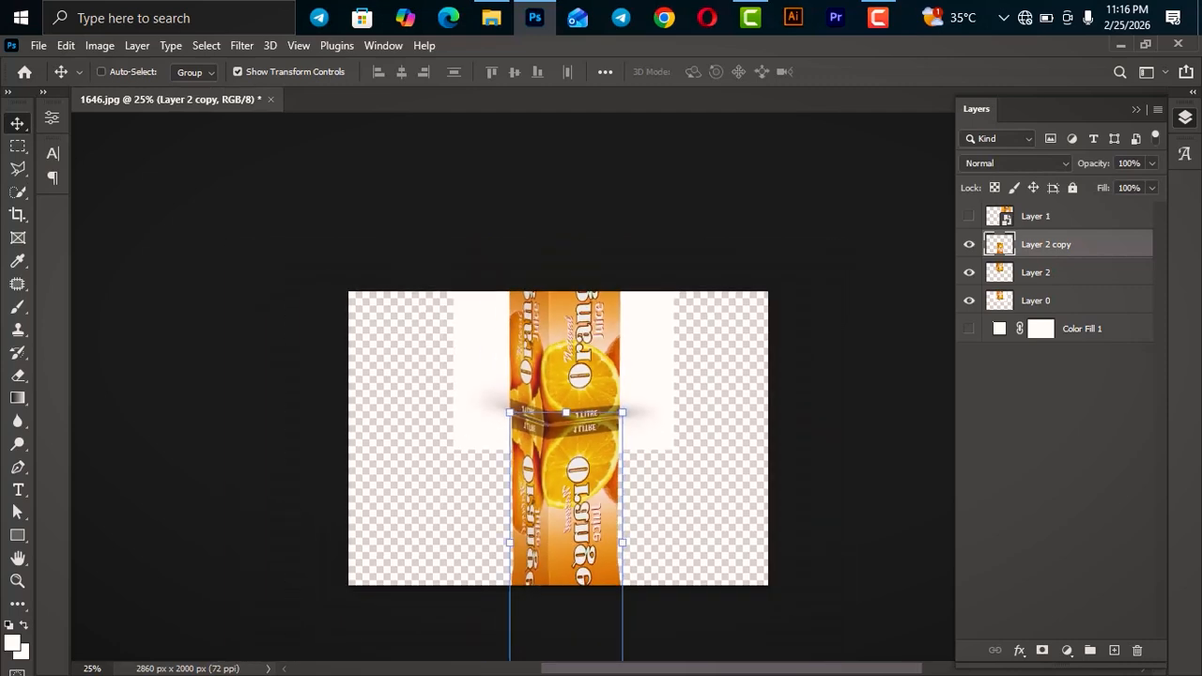
key("ctrl+plus")
key("ctrl+minus")
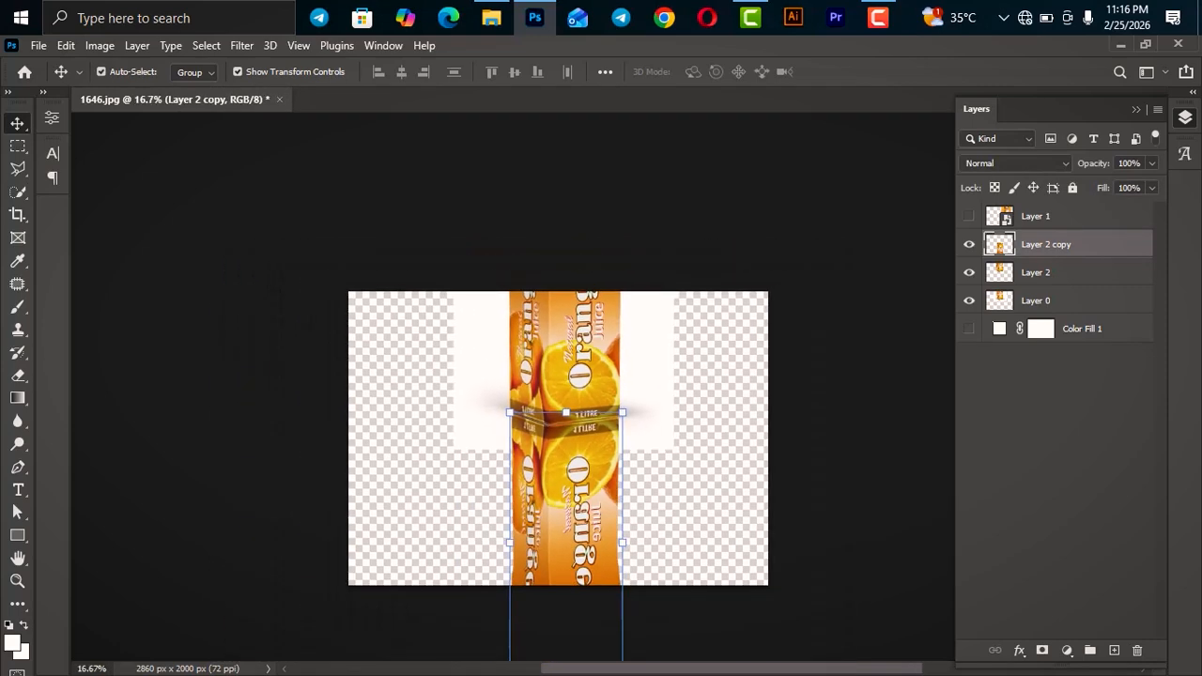
key("m")
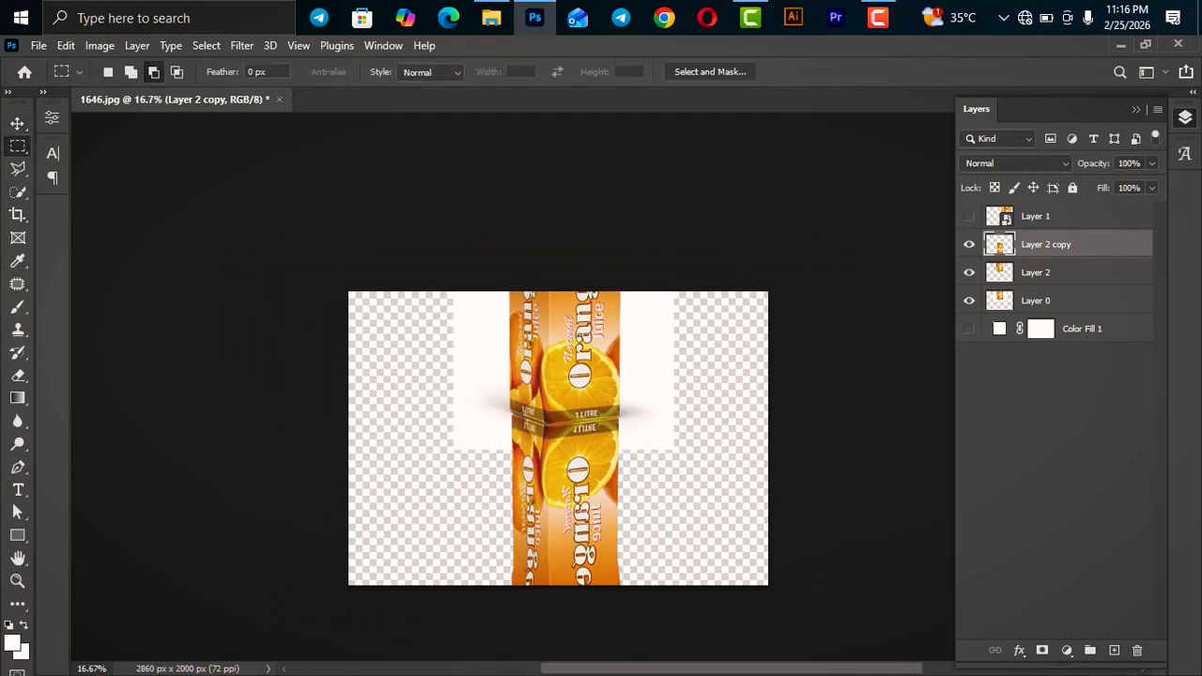
right_click(18, 147)
left_click(111, 146)
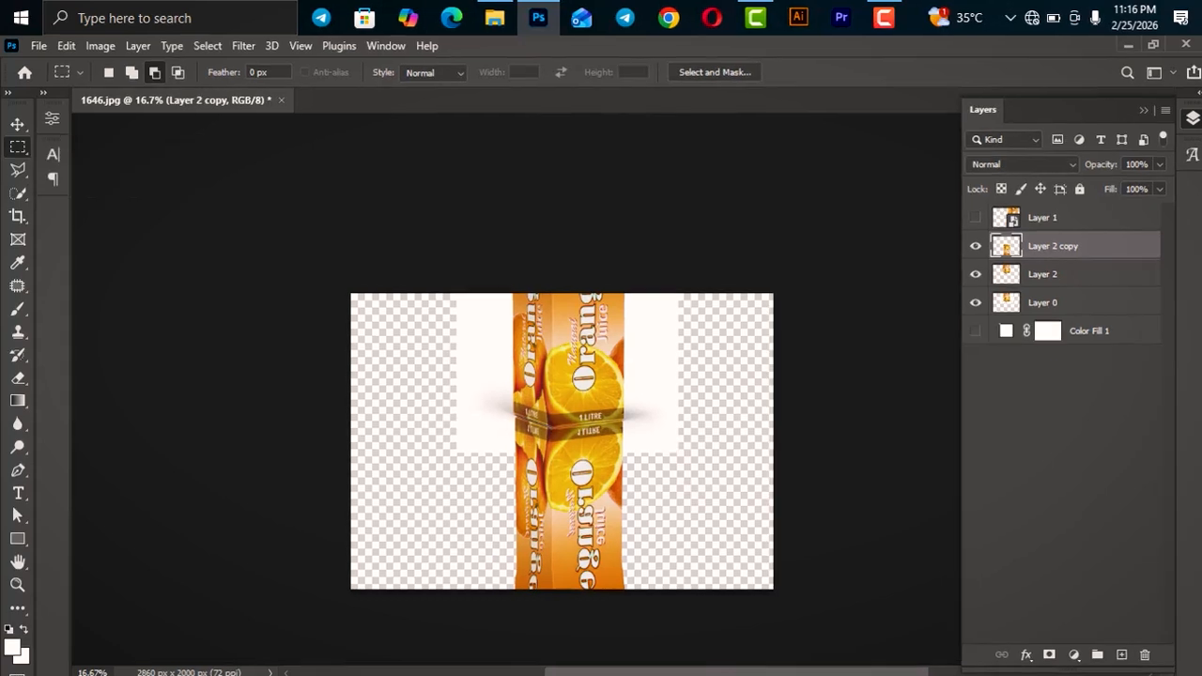
left_click_drag(488, 327, 730, 608)
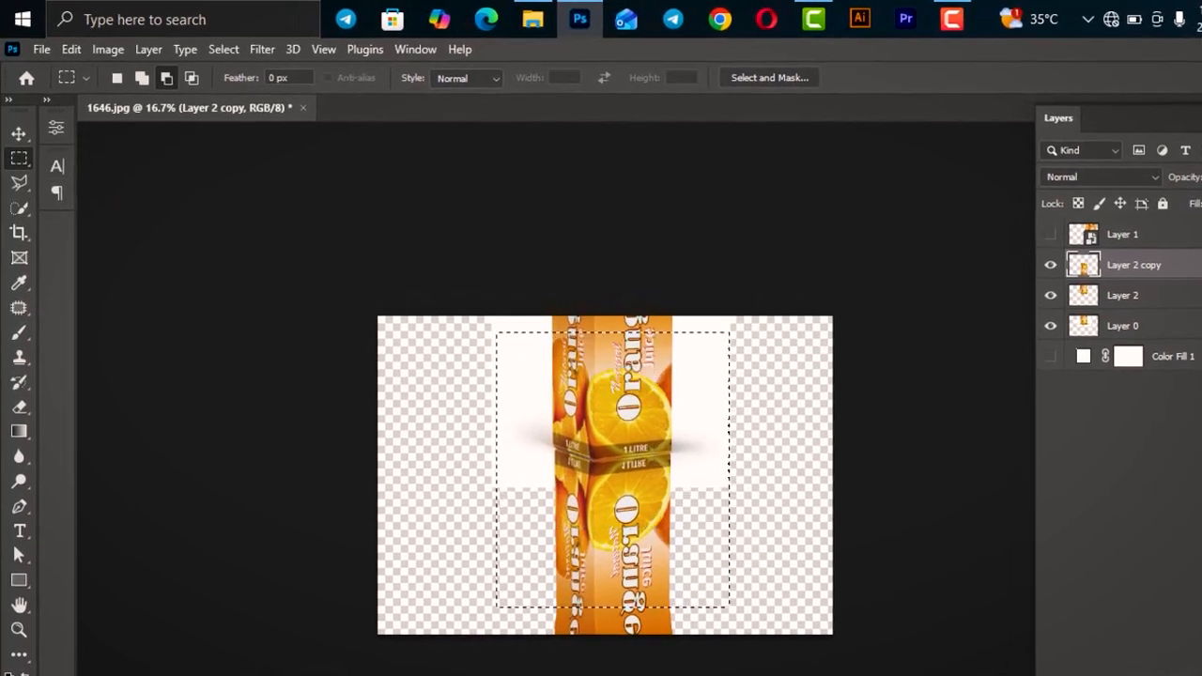
key("ctrl+j")
key("v")
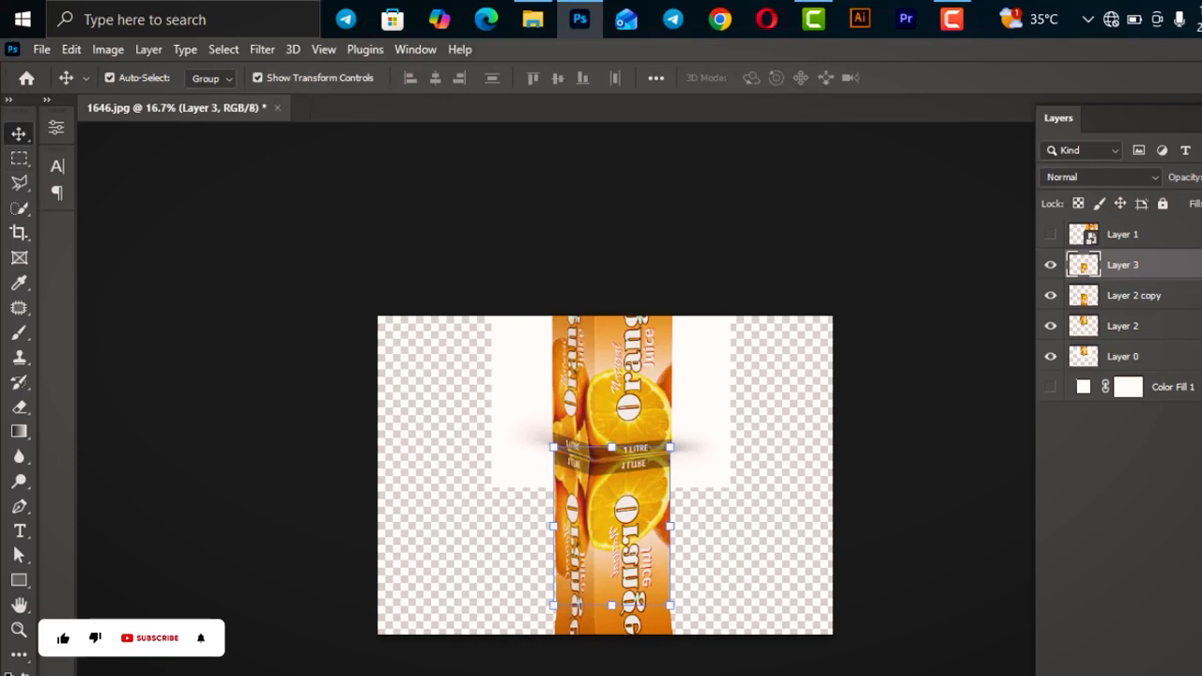
Delete the full reflection on Layer 2 copy and add a layer mask to the cropped reflection on Layer 3
left_click(1134, 296)
key("Delete")
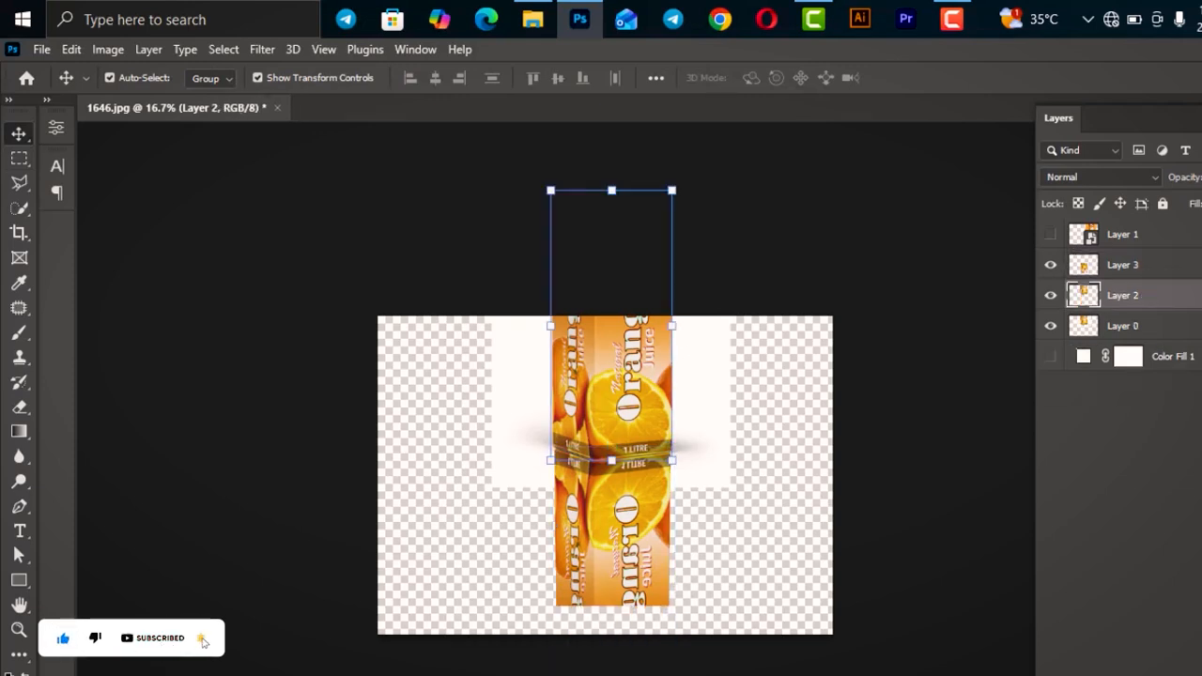
left_click(1133, 265)
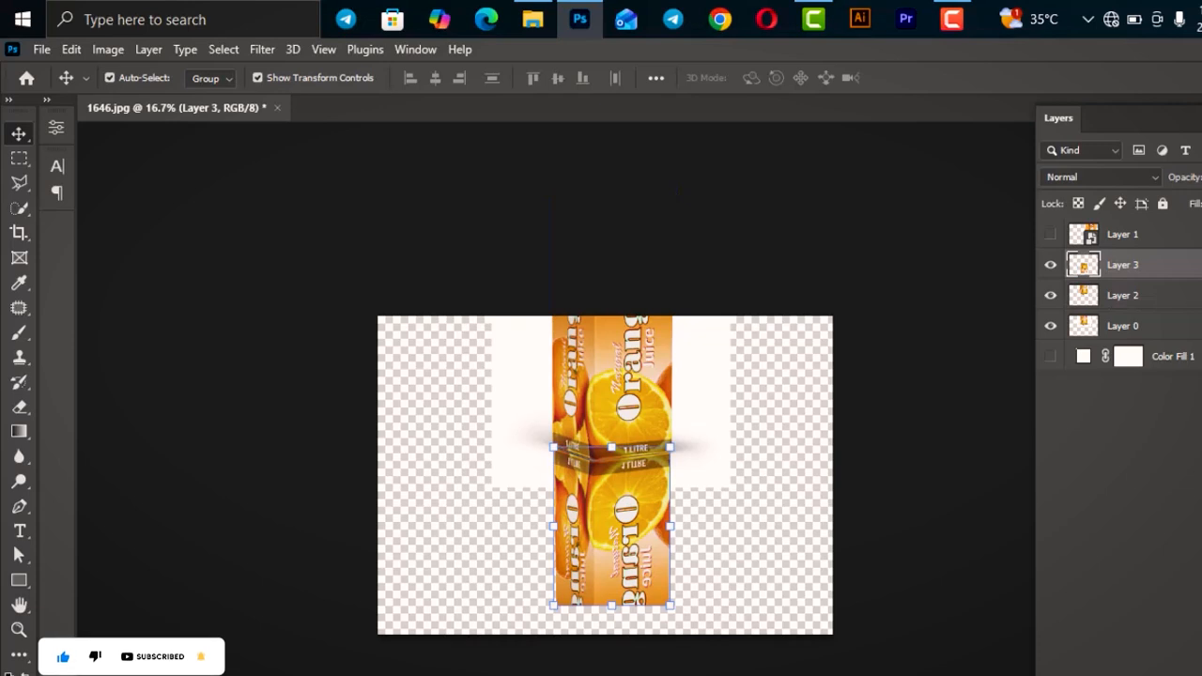
left_click(1141, 675)
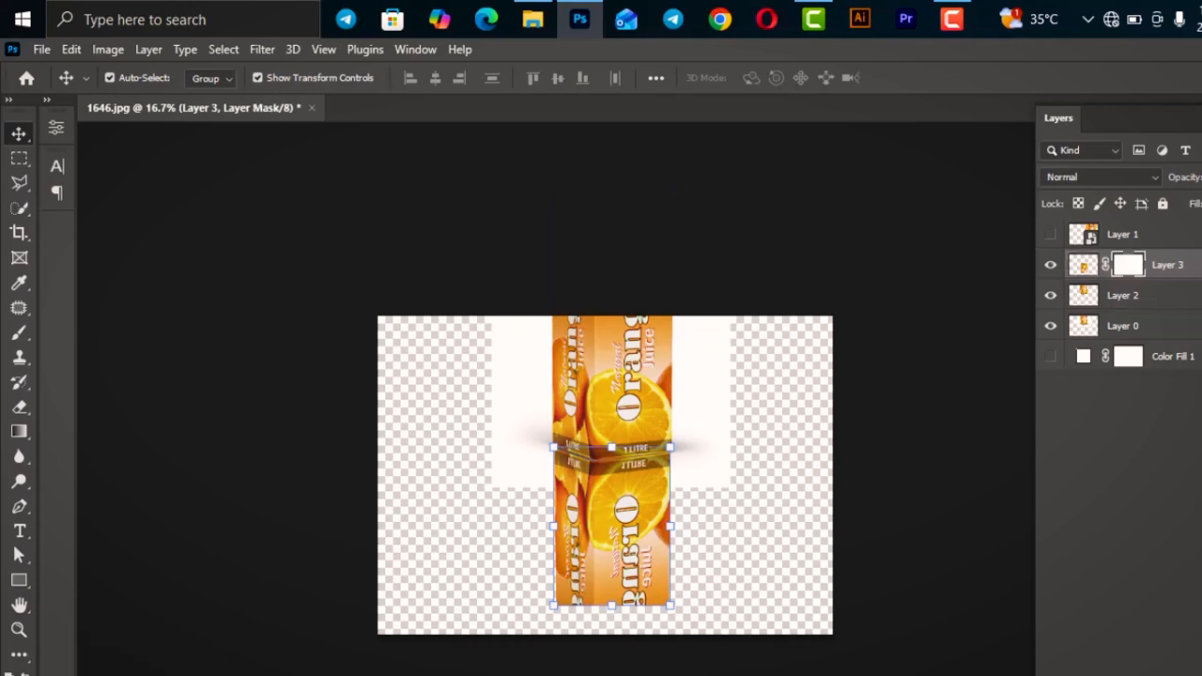
Fade the reflection out towards its lower end with a black-to-white linear gradient on Layer 3's mask, ending the fade well above its lower edge
key("g")
left_click(19, 431)
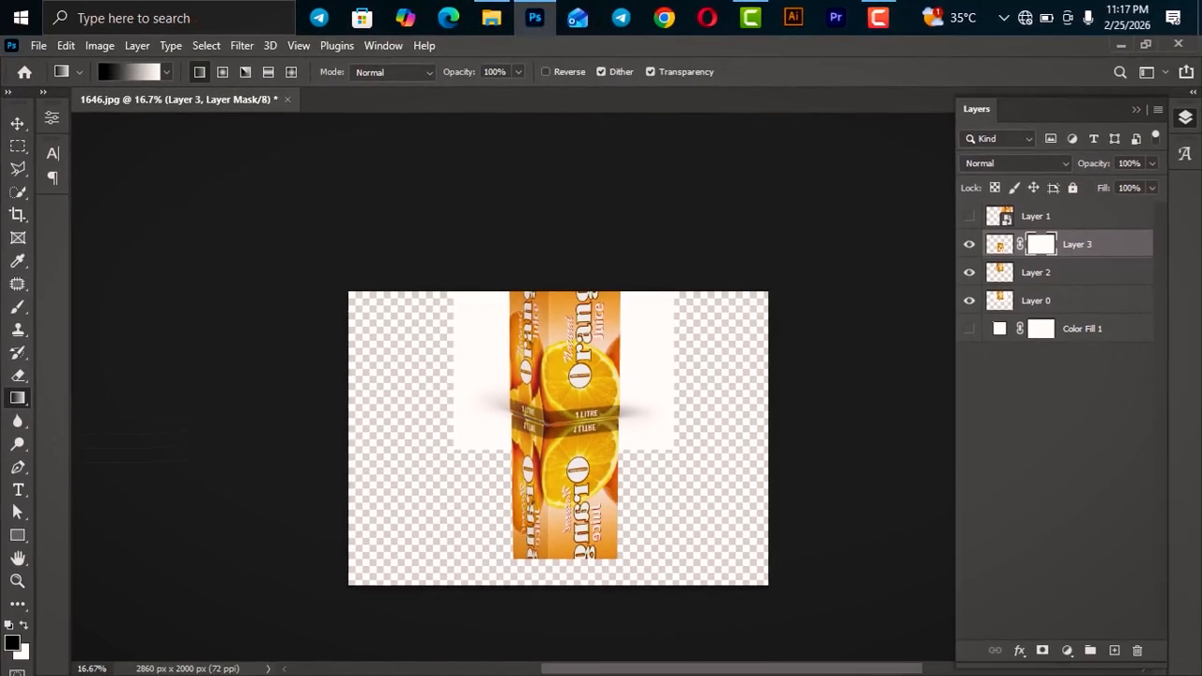
right_click(18, 431)
left_click(93, 398)
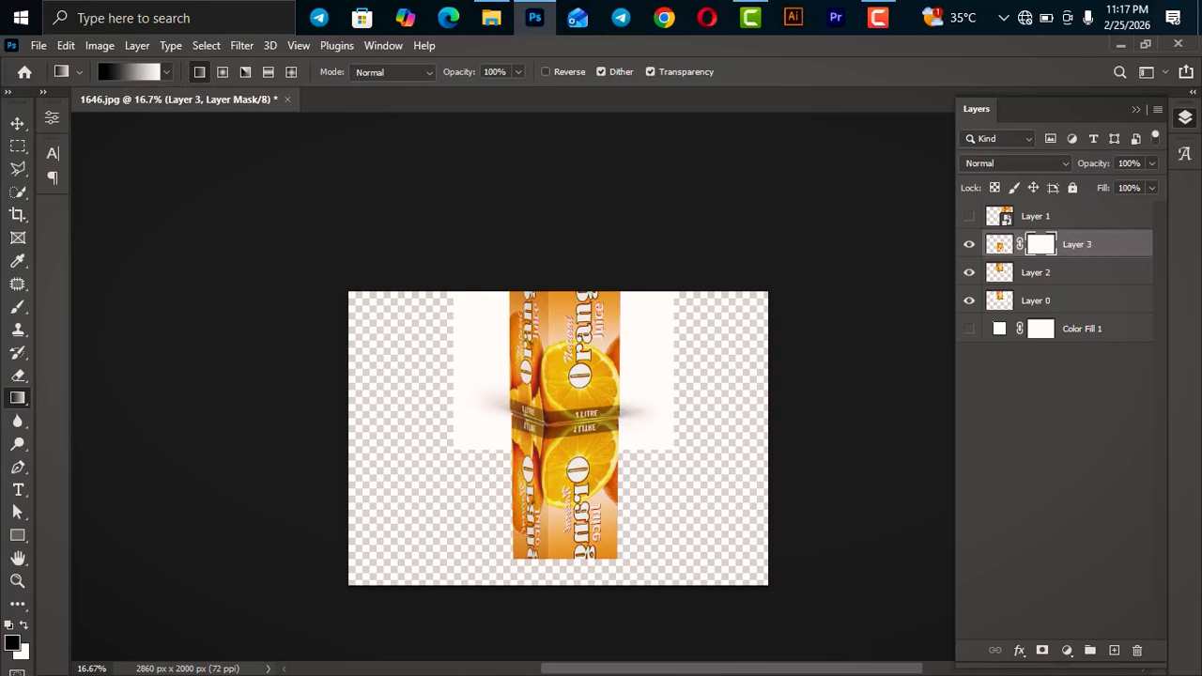
left_click_drag(563, 559, 562, 447)
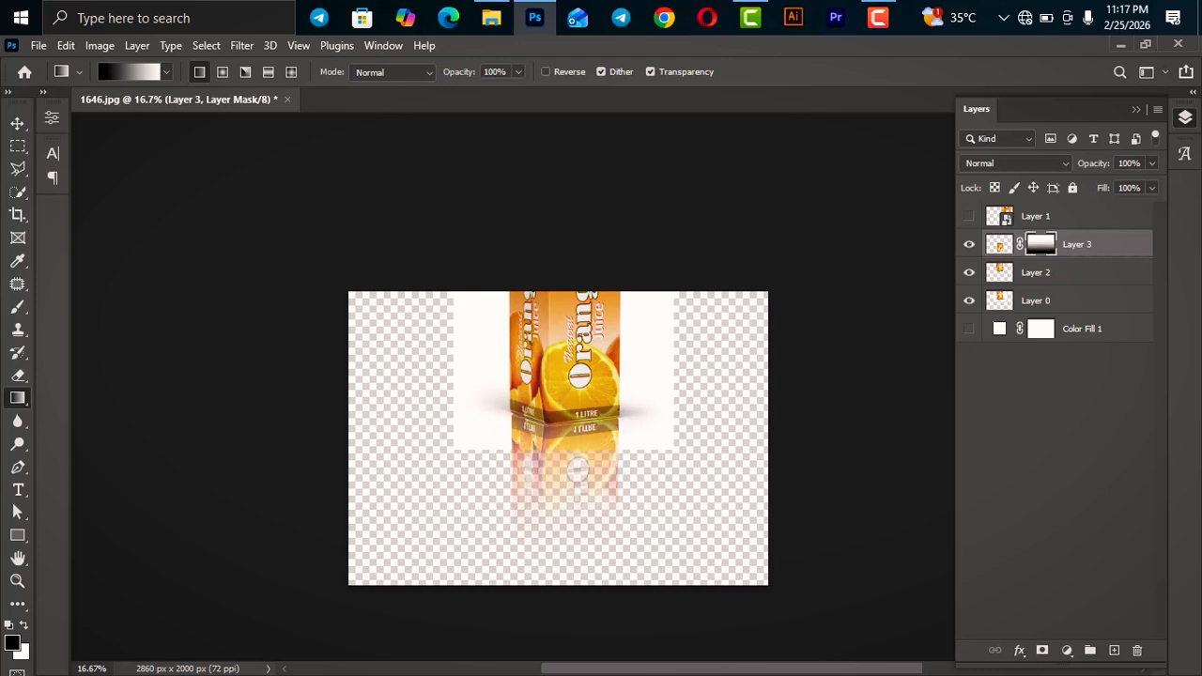
key("ctrl+z")
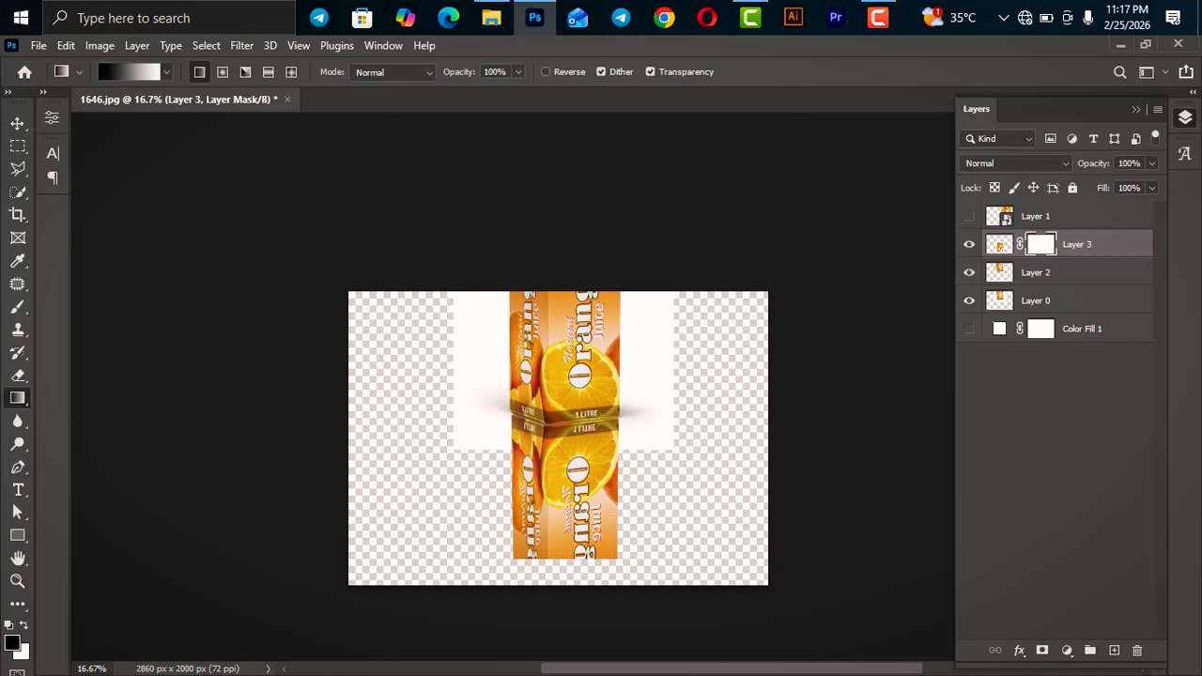
left_click_drag(560, 507, 561, 366)
key("v")
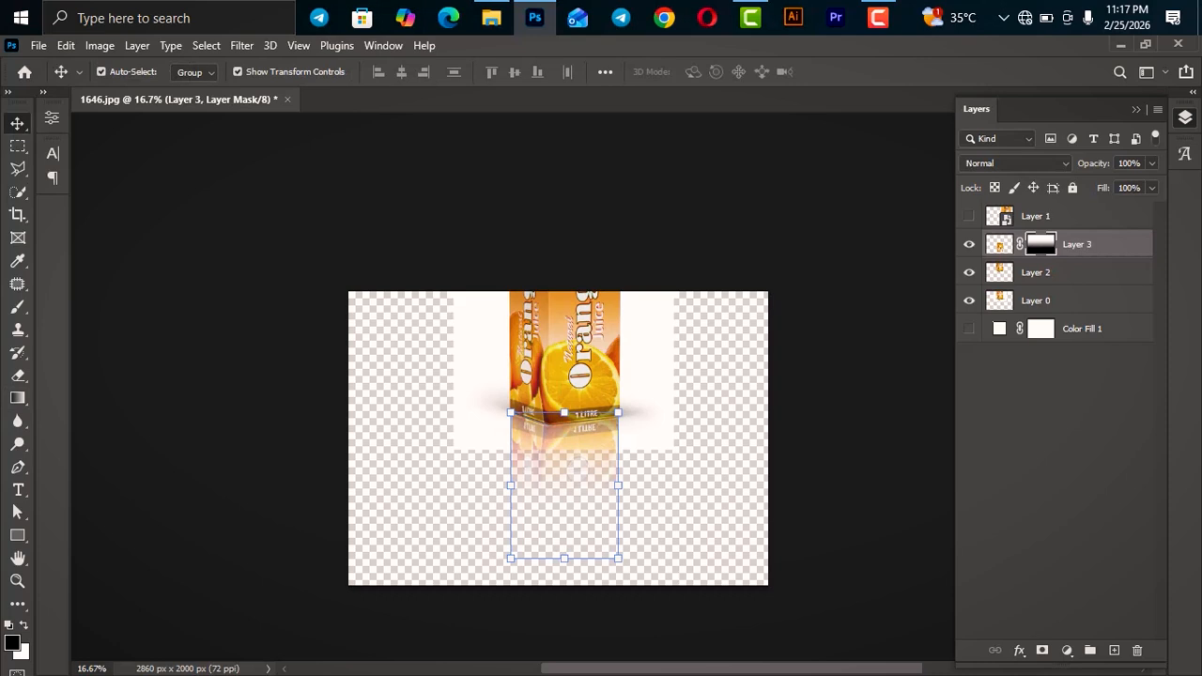
Move Layer 0, Layer 2 and Layer 3 together to the left half of the canvas and show the Color Fill 1 background
left_click(826, 441)
left_click_drag(806, 362, 370, 488)
left_click_drag(586, 377, 529, 470)
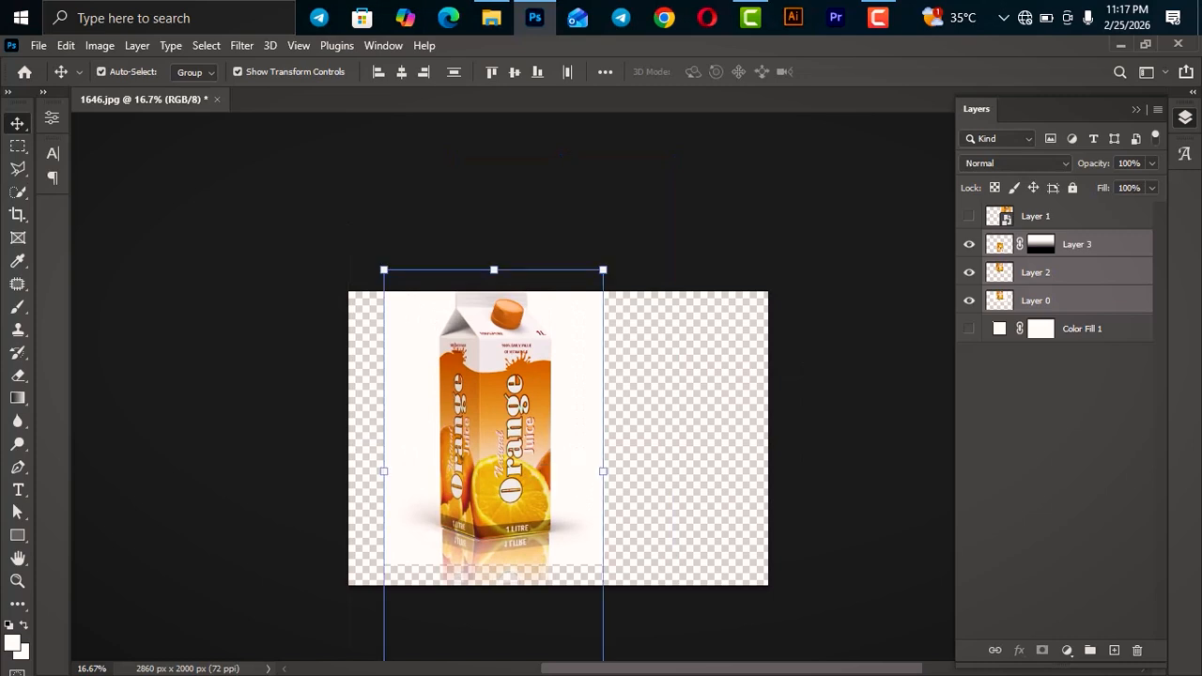
left_click(970, 329)
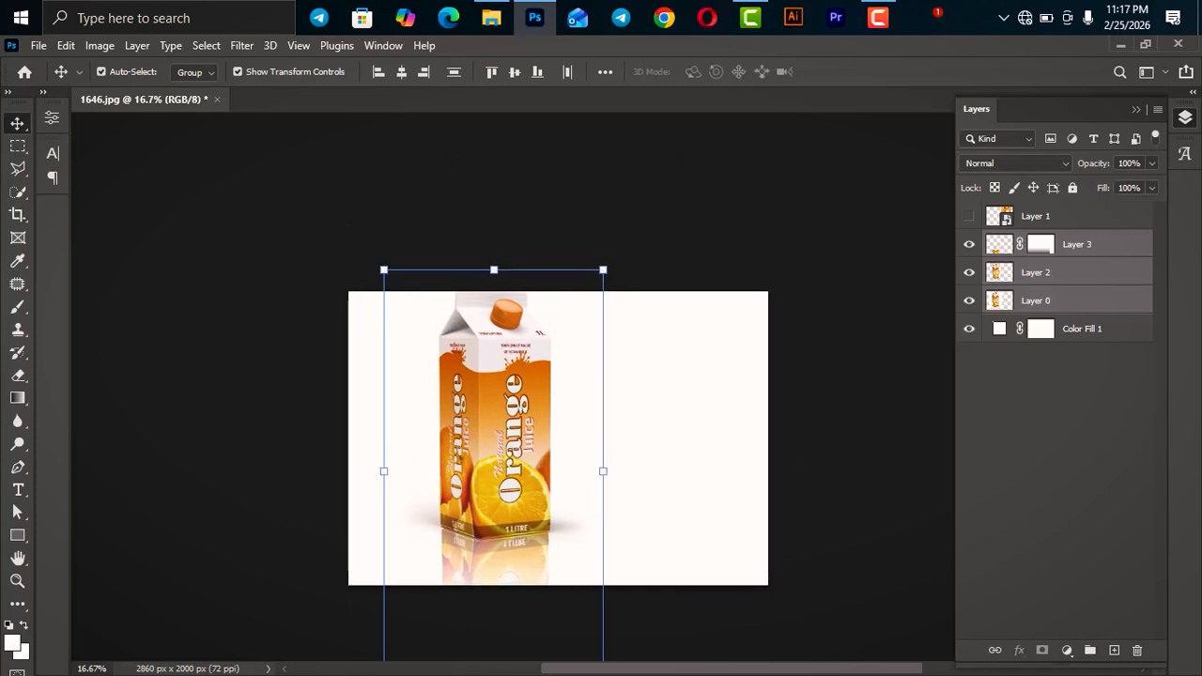
left_click(1051, 423)
left_click_drag(866, 392, 306, 579)
left_click_drag(505, 428, 474, 439)
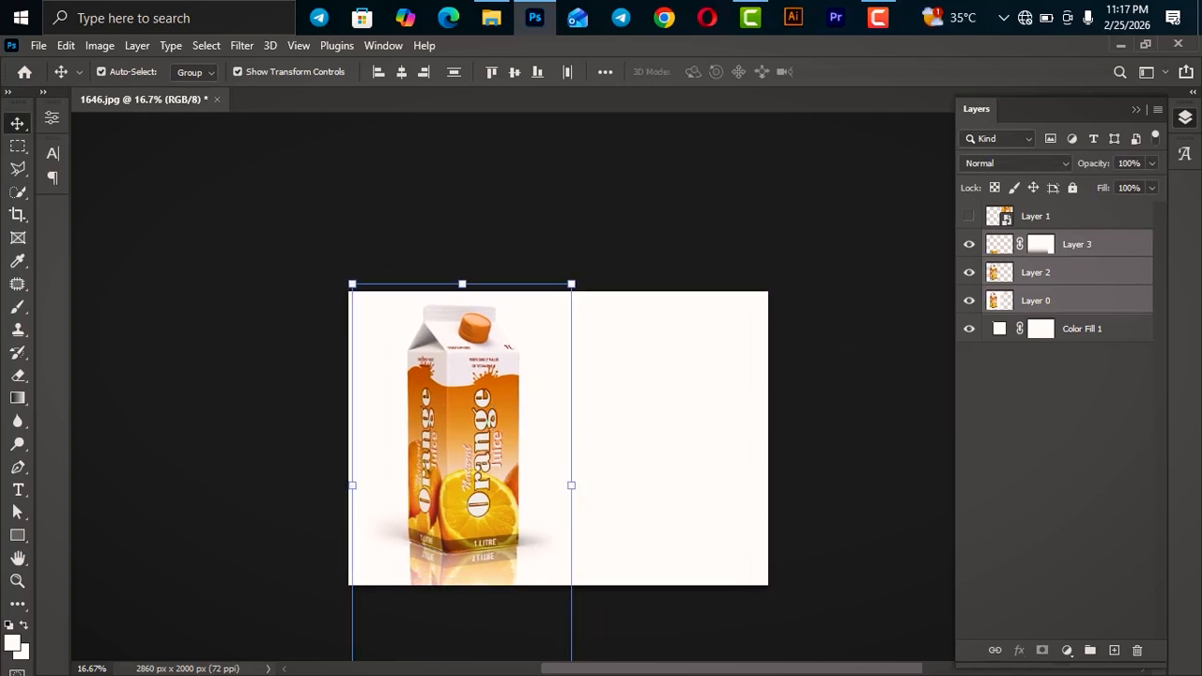
Show the Layer 1 reference image fully within the canvas and recolour Color Fill 1 with the light orange sampled from its upper background
left_click(969, 216)
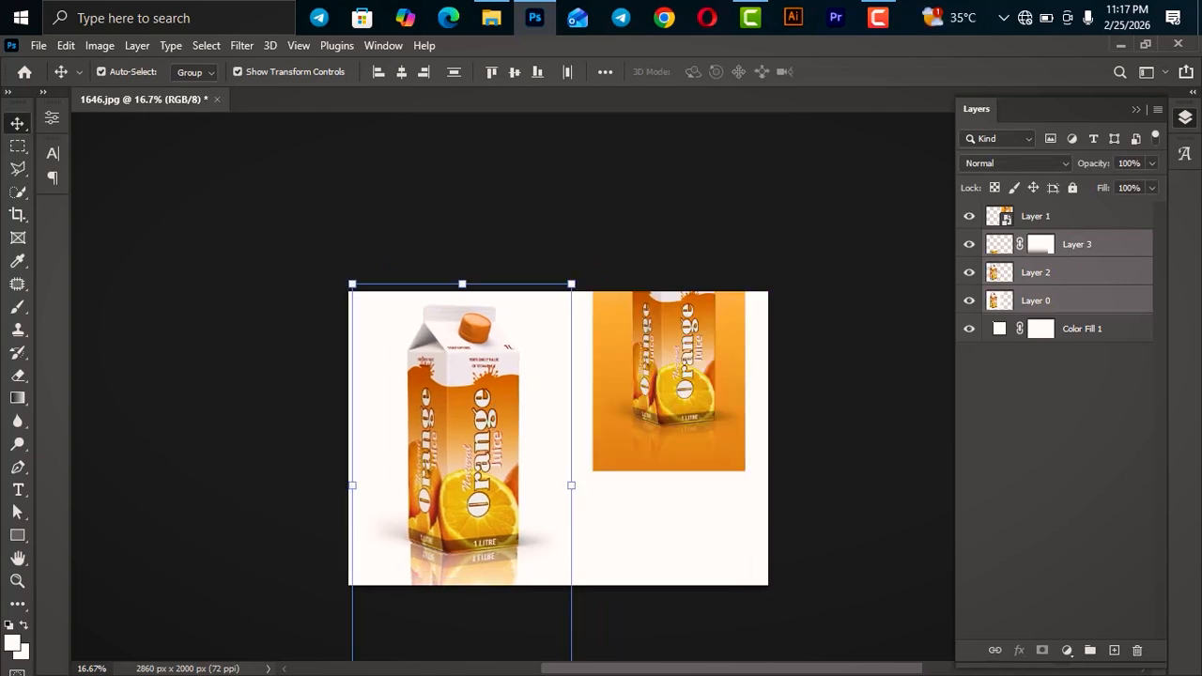
left_click_drag(690, 296, 690, 399)
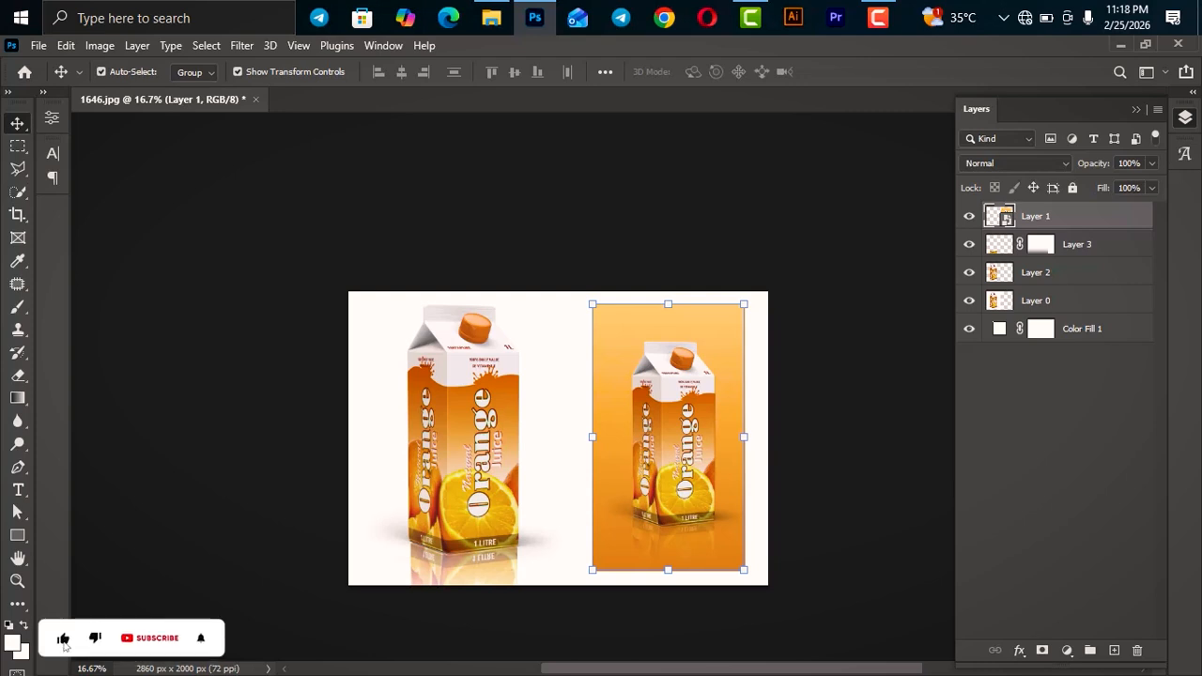
double_click(1000, 328)
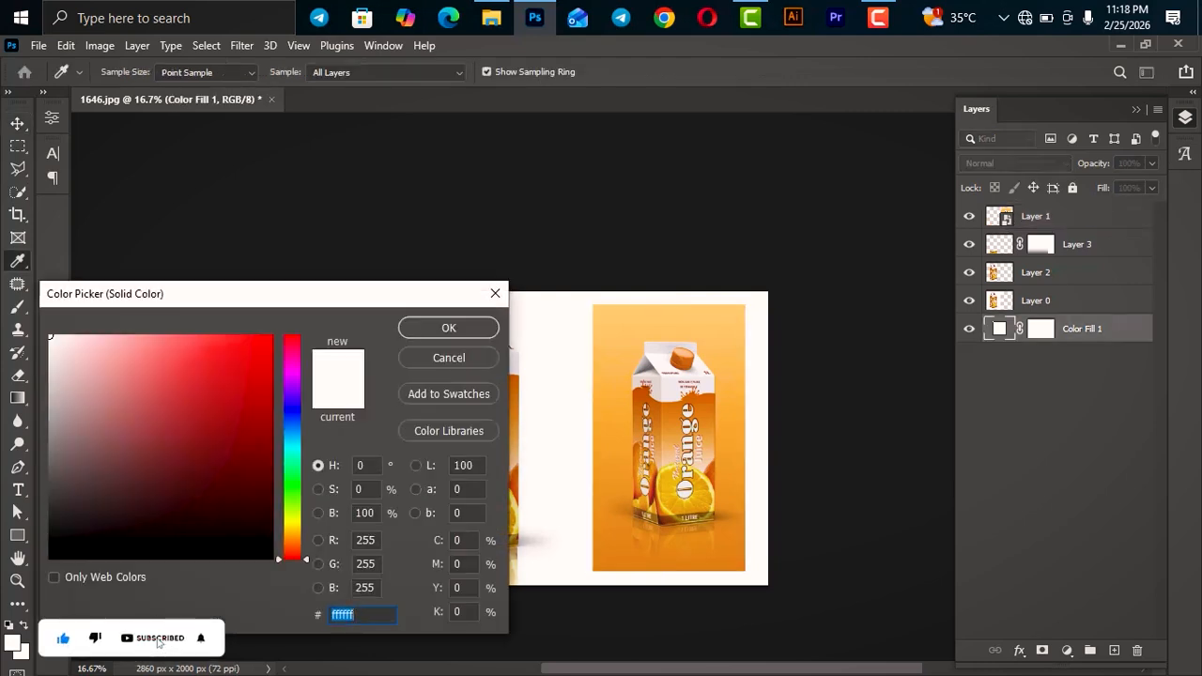
left_click(669, 318)
key("Return")
key("v")
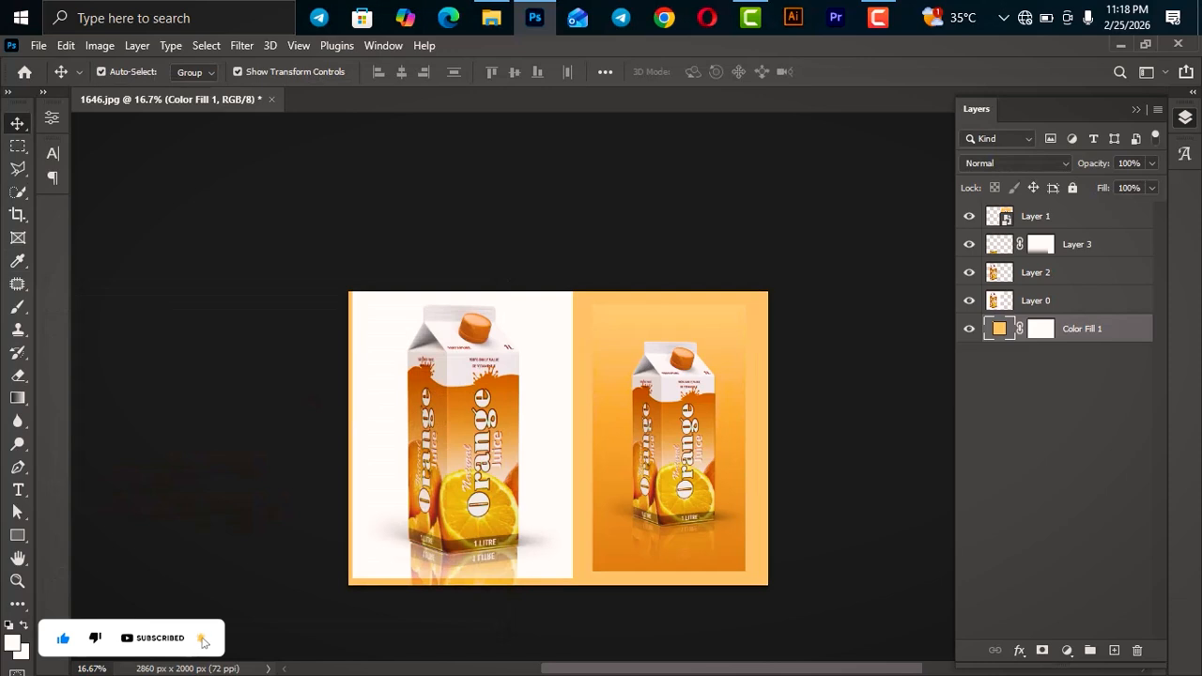
Hide the Layer 1 reference and toggle the visibility of Layer 2 and Layer 0 to check what each contributes
left_click(969, 216)
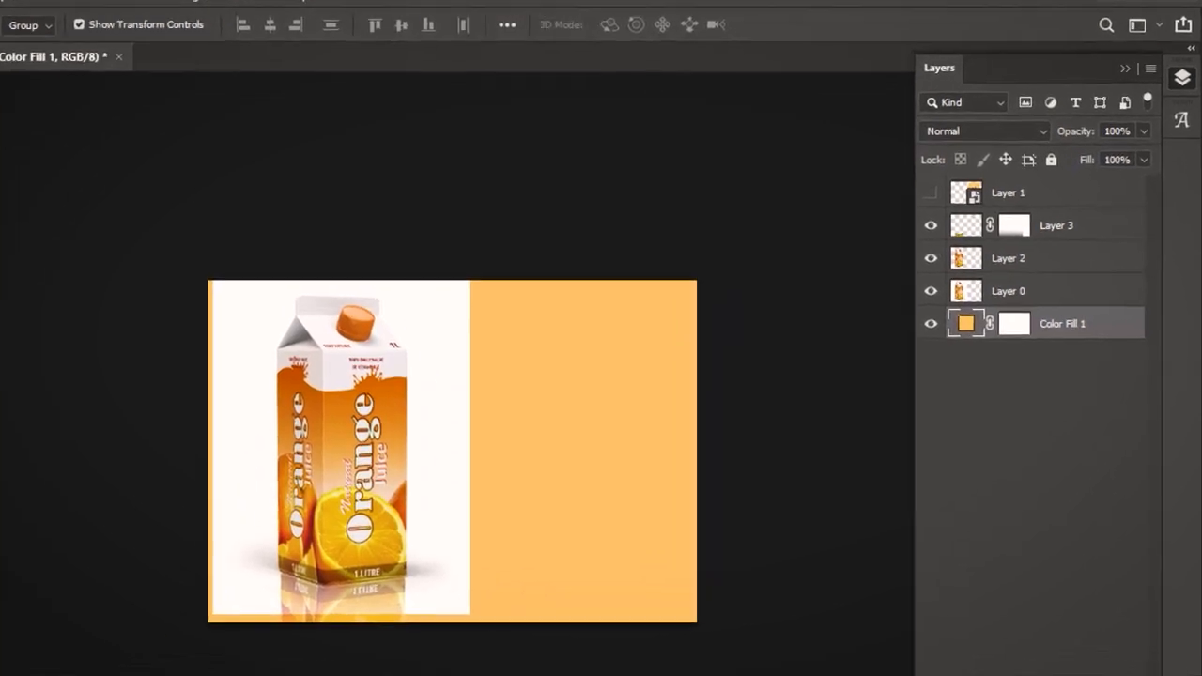
left_click(1036, 273)
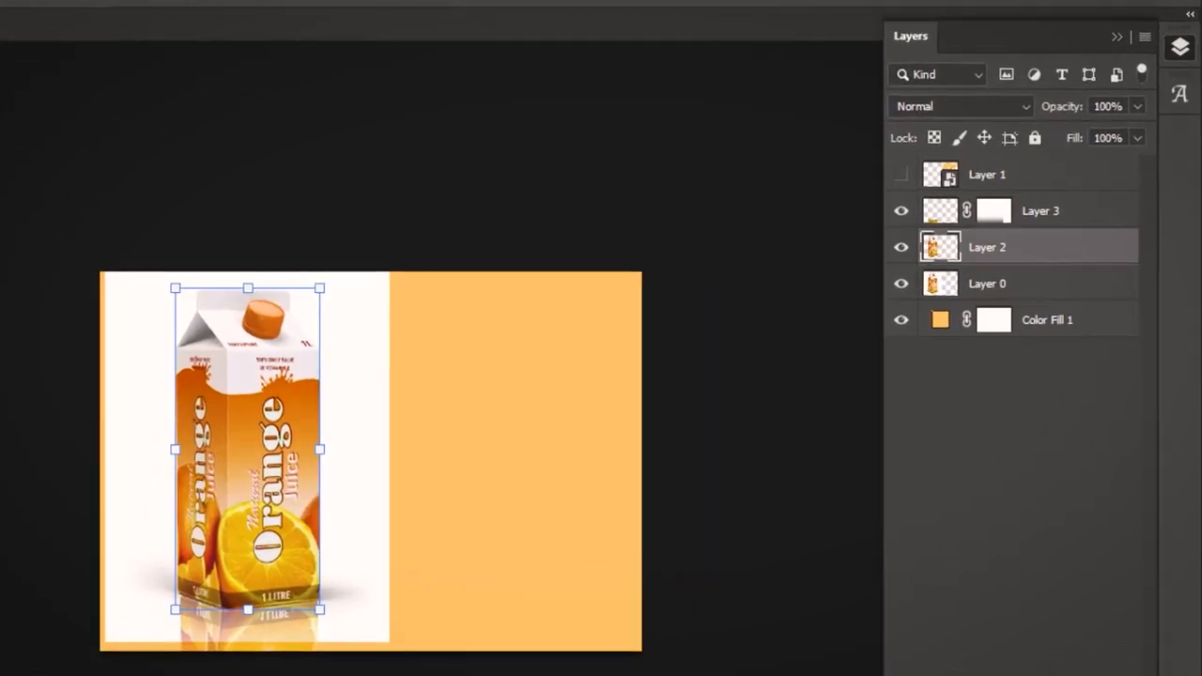
left_click(902, 247)
left_click(901, 247)
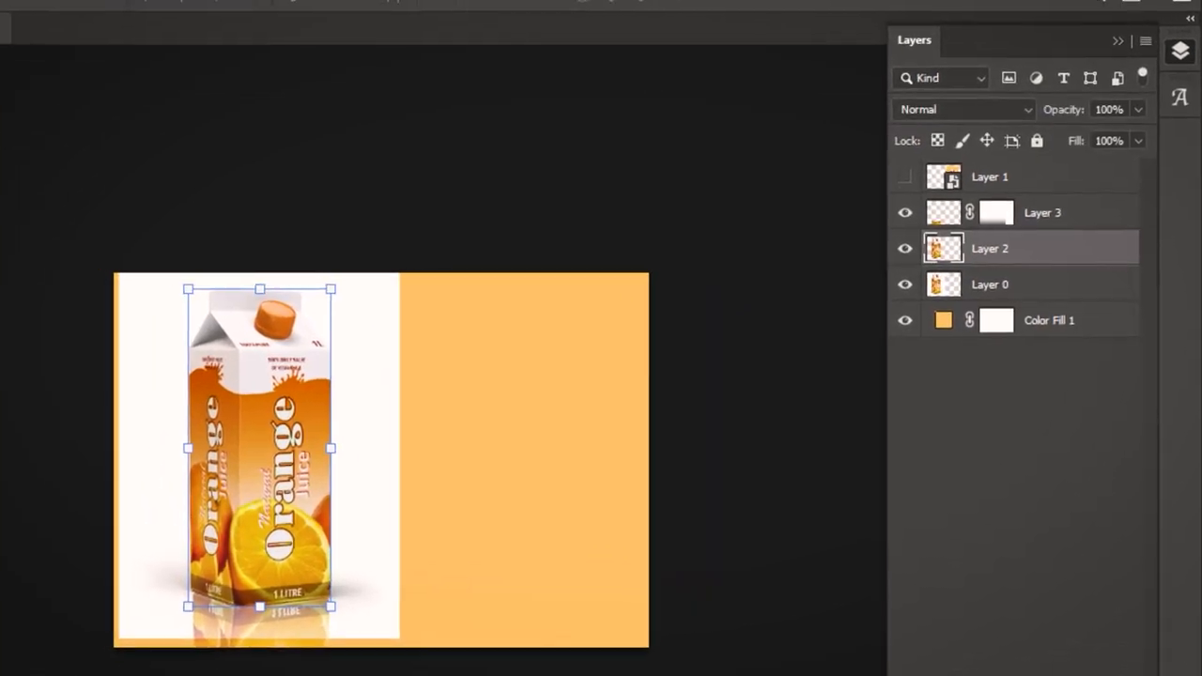
left_click(905, 284)
left_click(1055, 422)
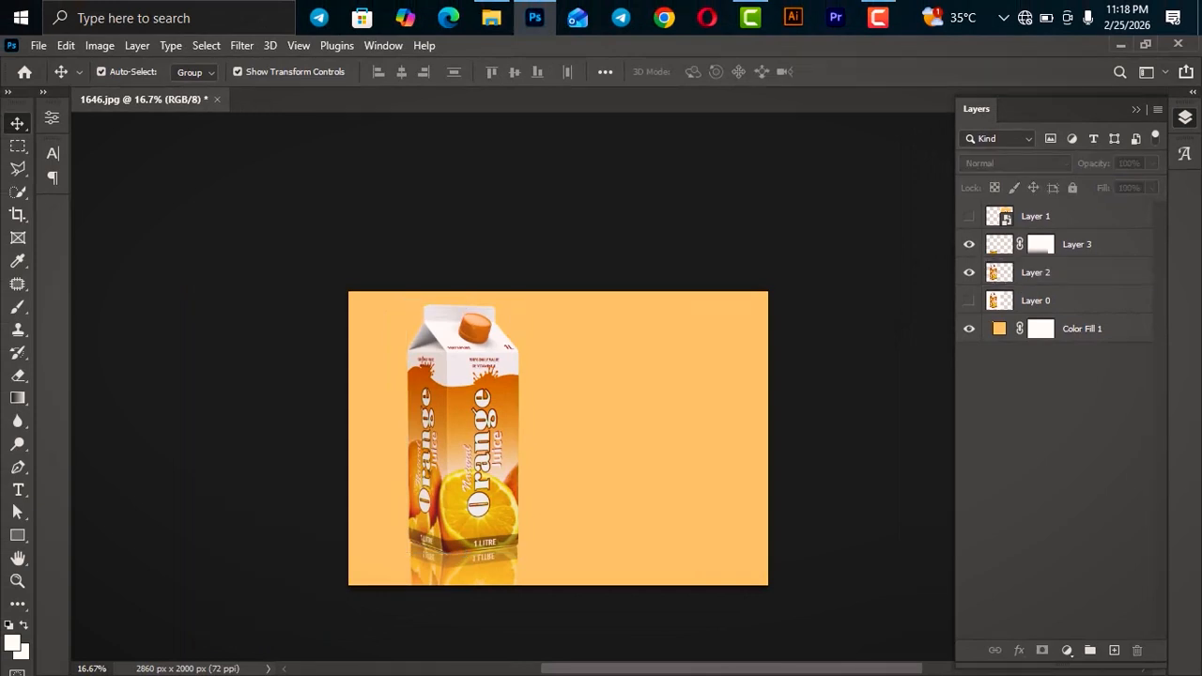
left_click(969, 300)
Set Layer 0's blend mode to Multiply so its white backdrop blends into the orange fill and the shadow is kept
key("ctrl+plus")
key("space")
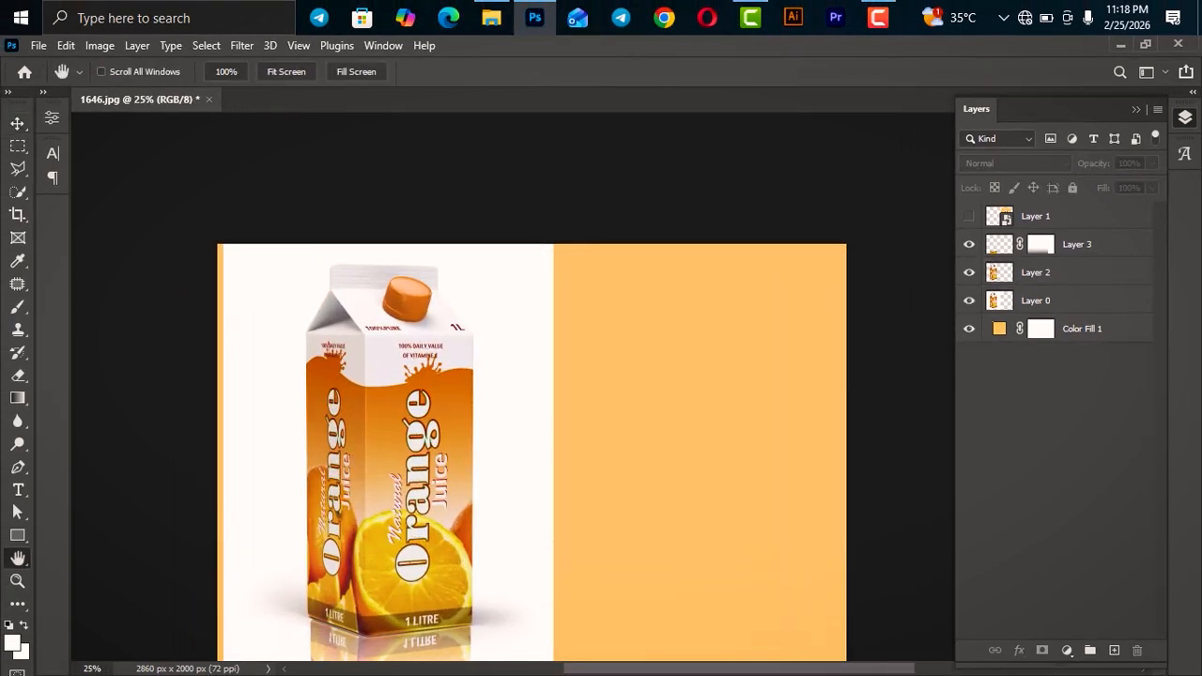
left_click_drag(532, 453, 565, 374)
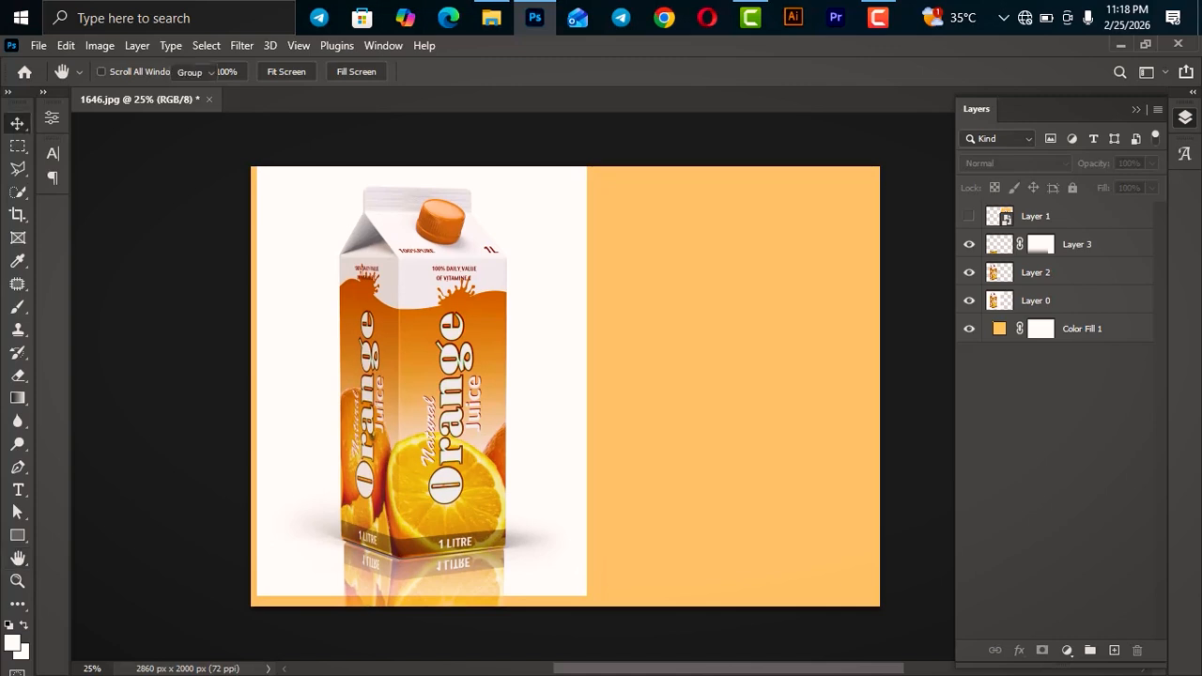
left_click(1035, 300)
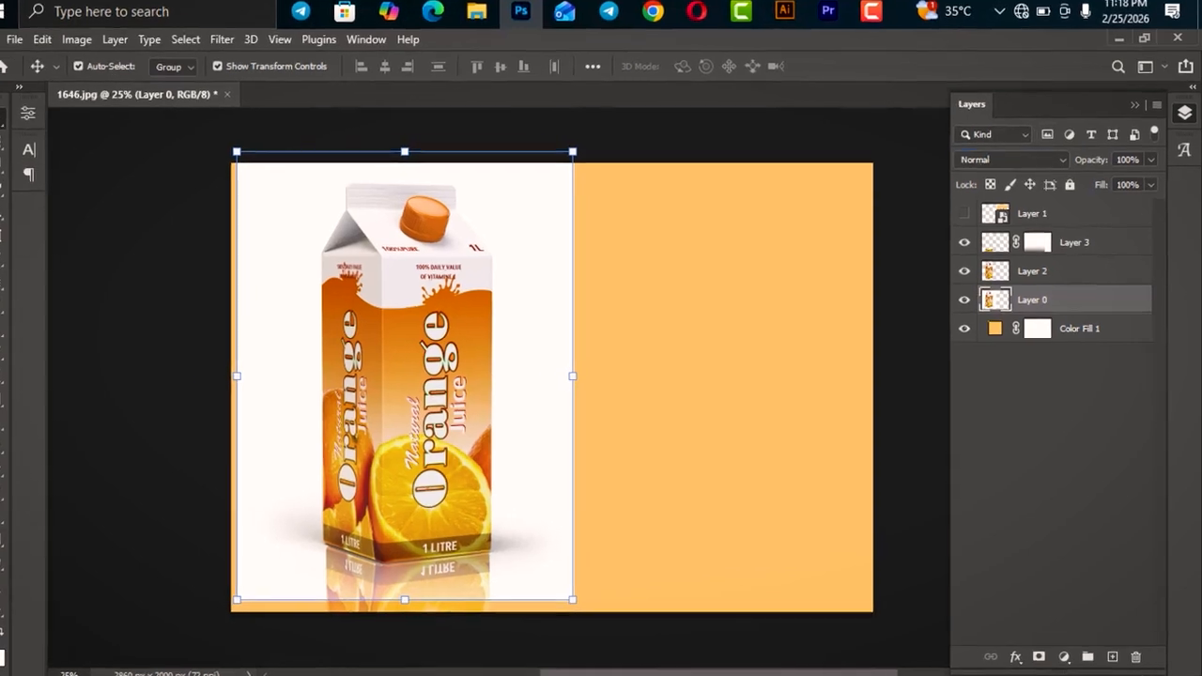
left_click(1014, 160)
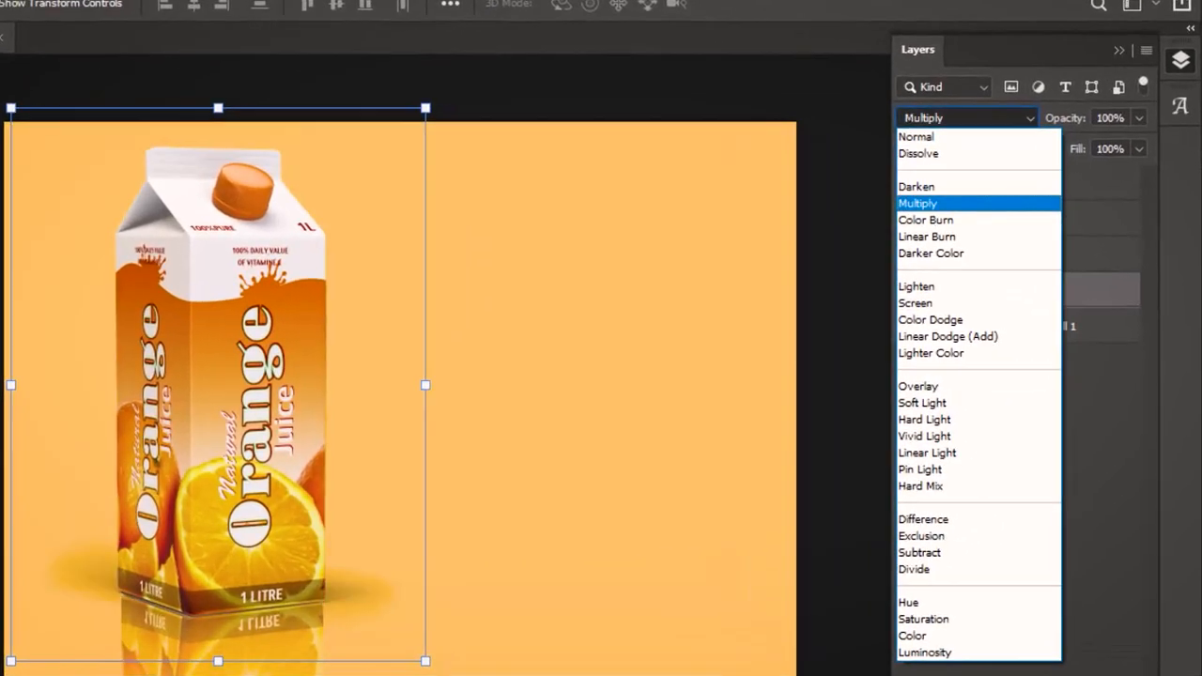
key("Return")
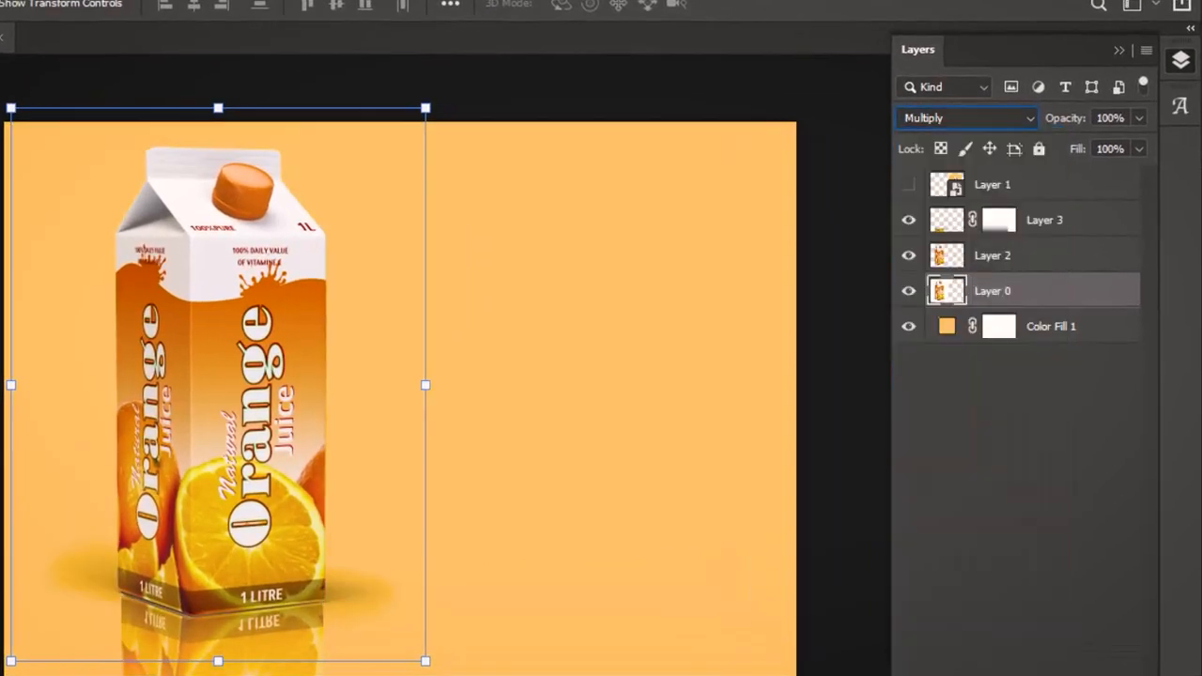
left_click(1016, 450)
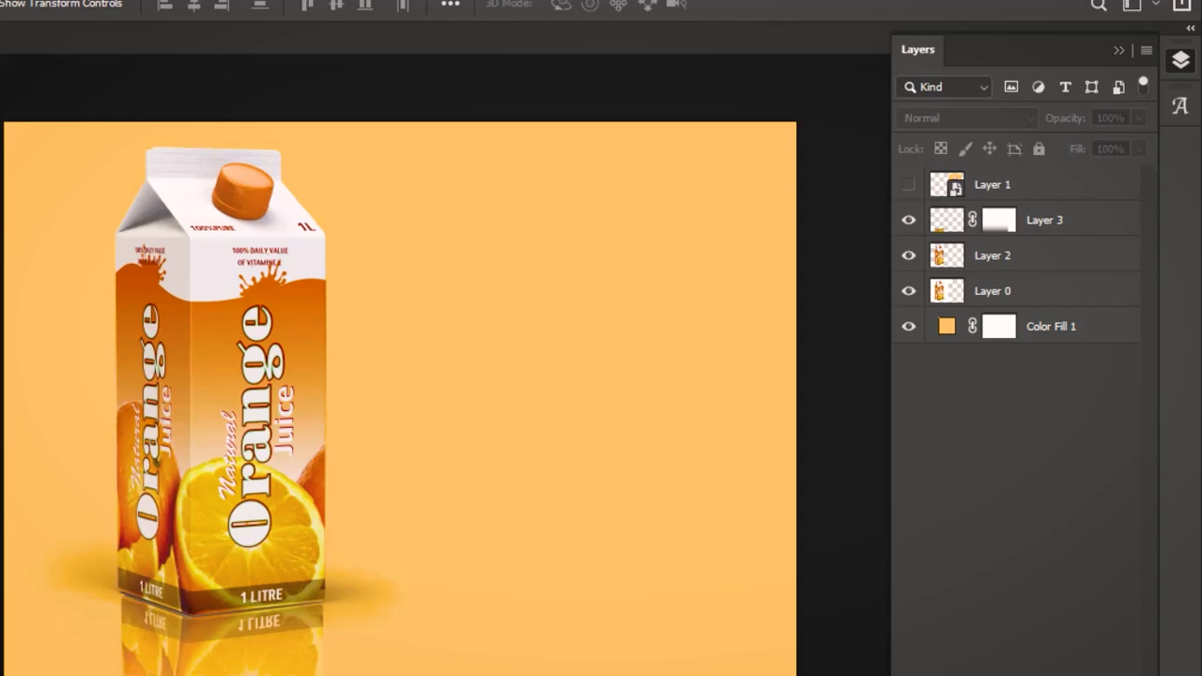
left_click(993, 291)
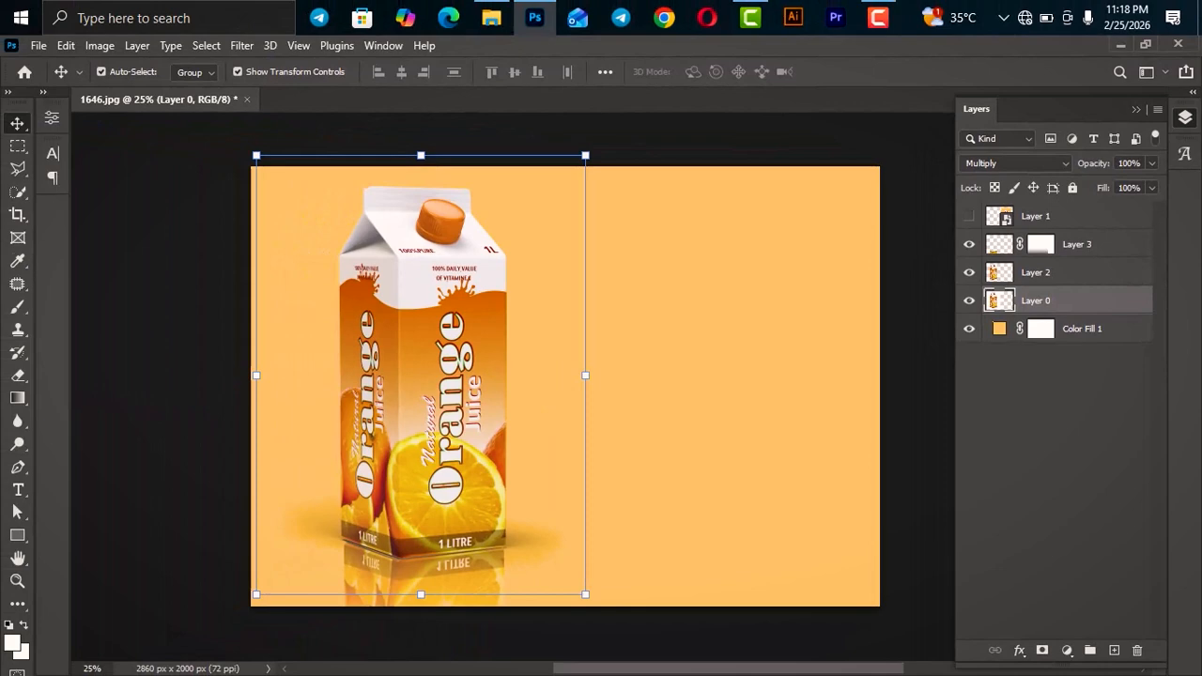
Lock the Color Fill 1 layer and move the three carton layers upward to bring the whole reflection onto the canvas
left_click(584, 368)
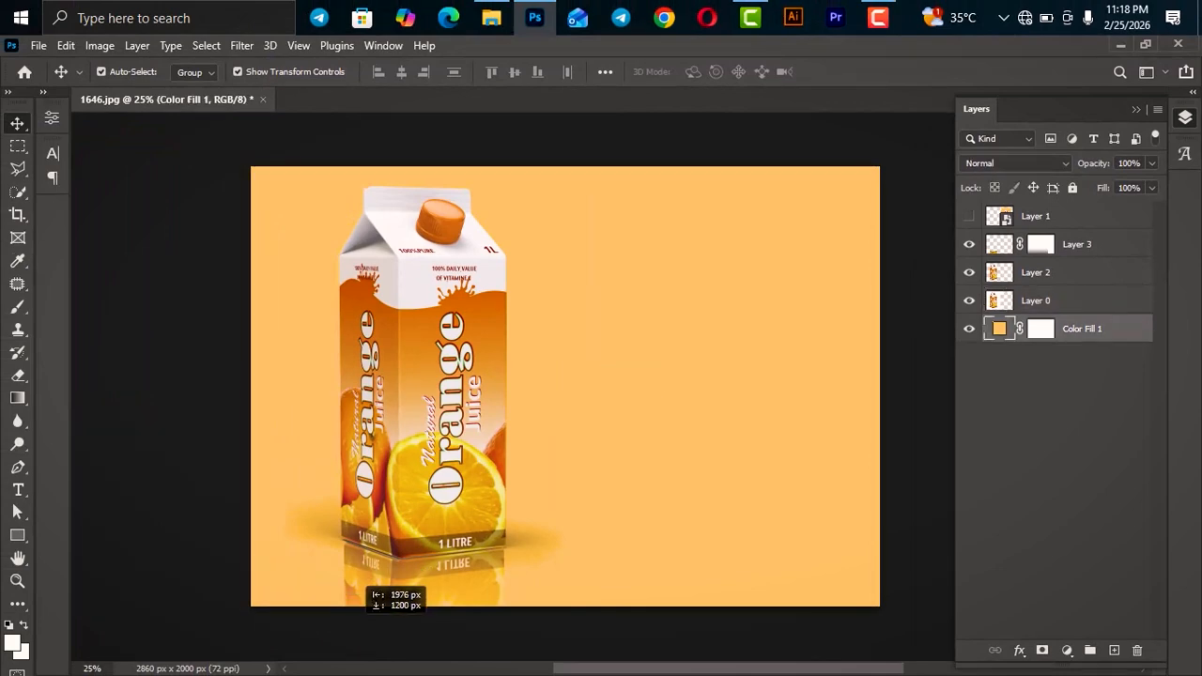
left_click(1073, 188)
left_click_drag(742, 392, 357, 560)
left_click_drag(439, 428, 483, 313)
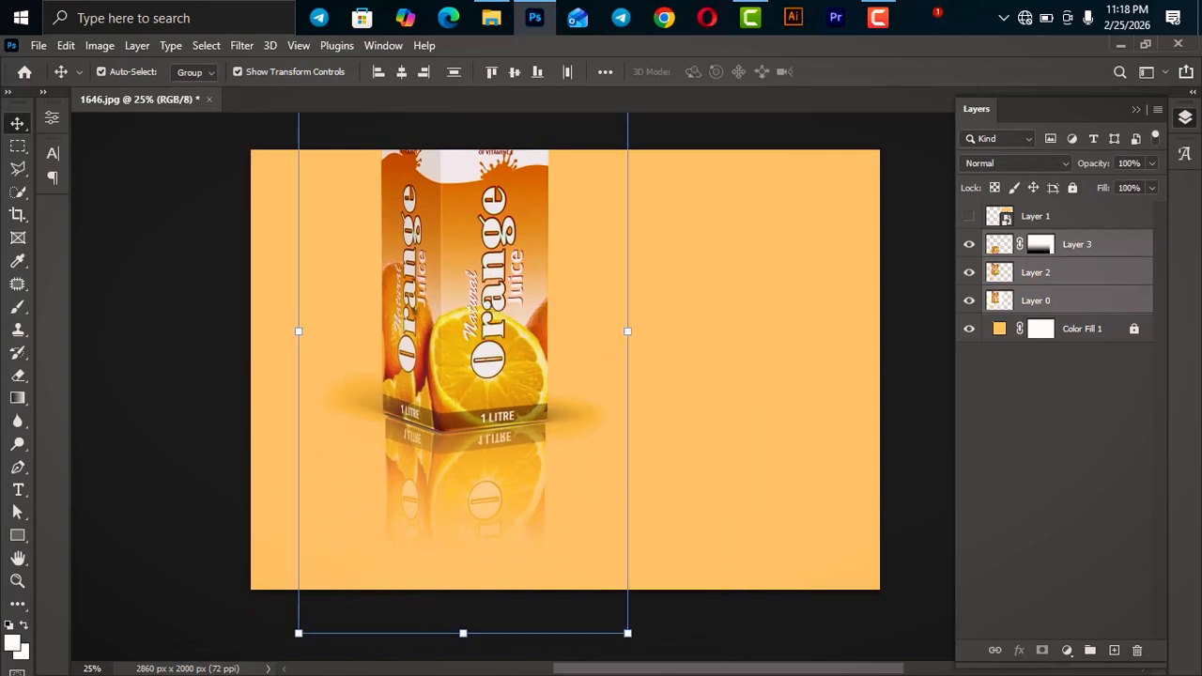
left_click(732, 331)
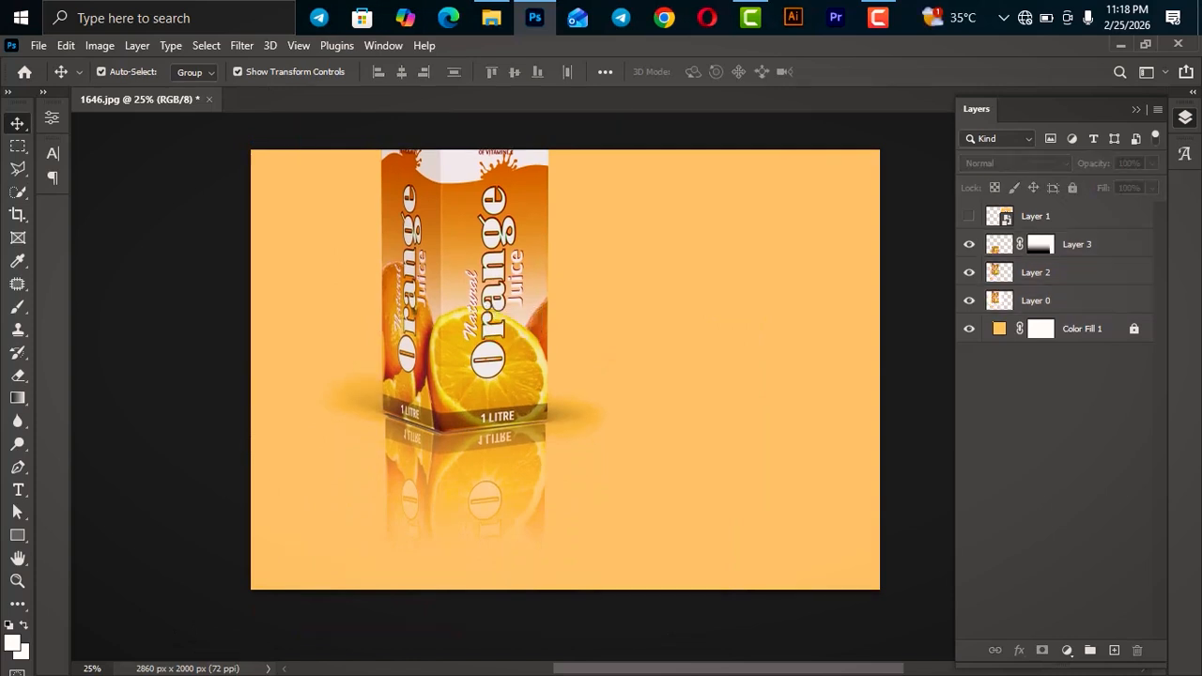
Paint black on Layer 3's mask with a soft 1100 px brush to fade the lower part of the reflection further
left_click(544, 516)
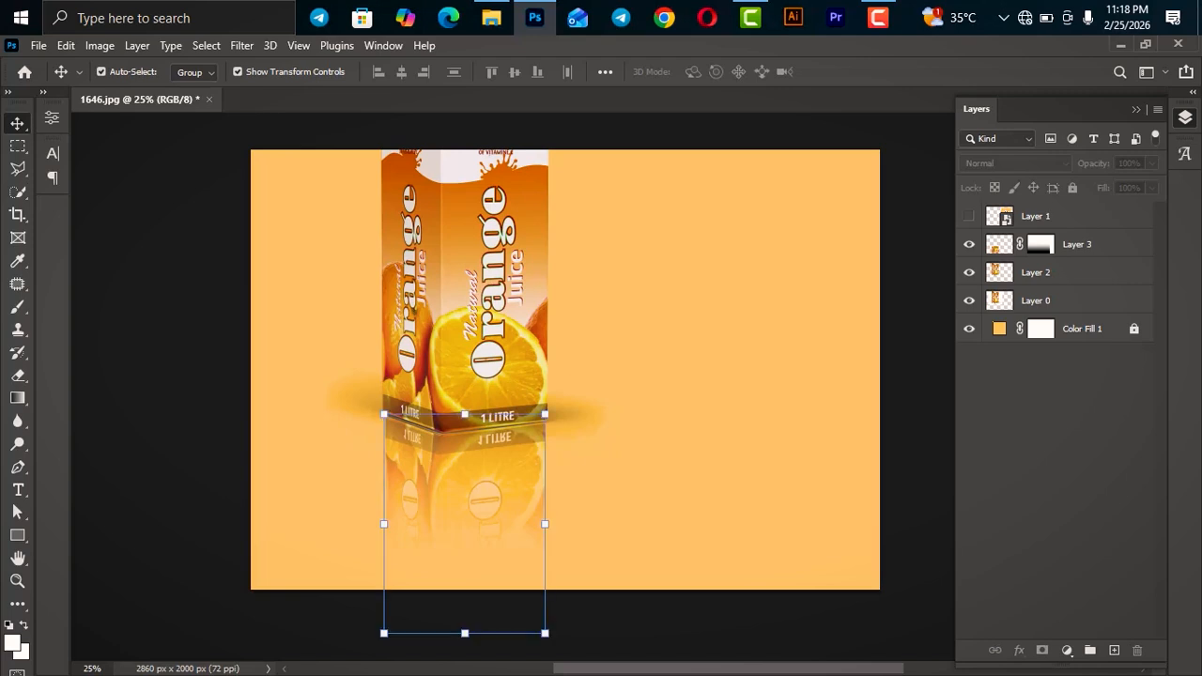
key("b")
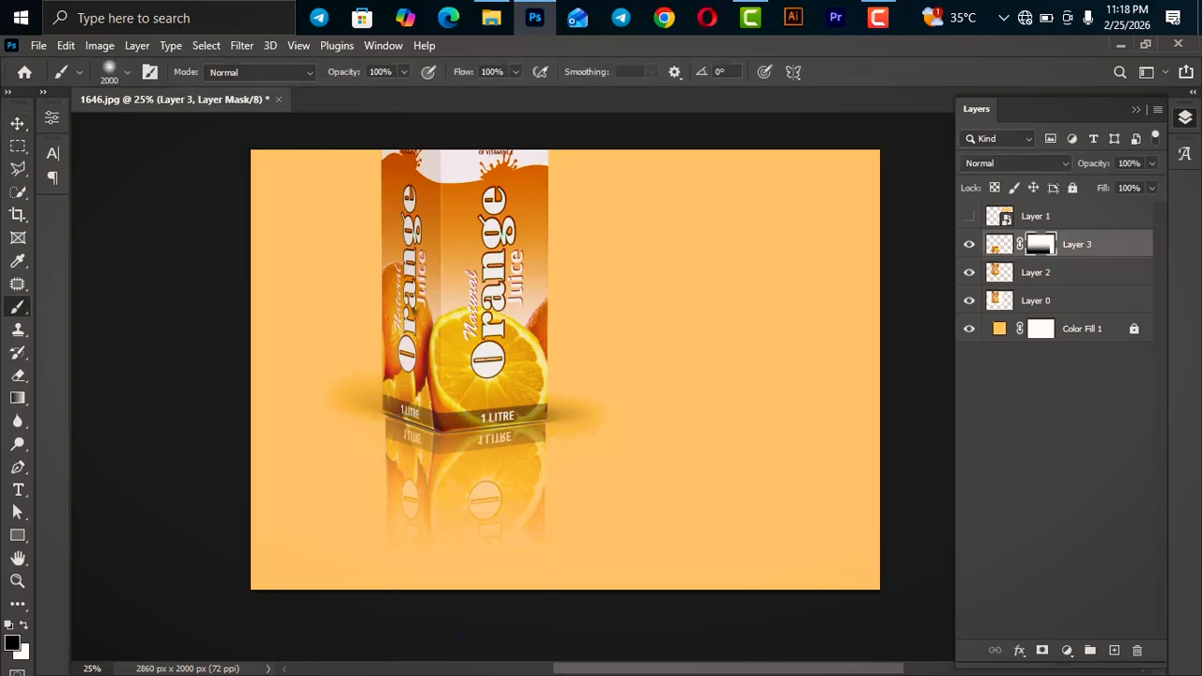
key("bracketleft")
key("bracketleft")
key("bracketleft")
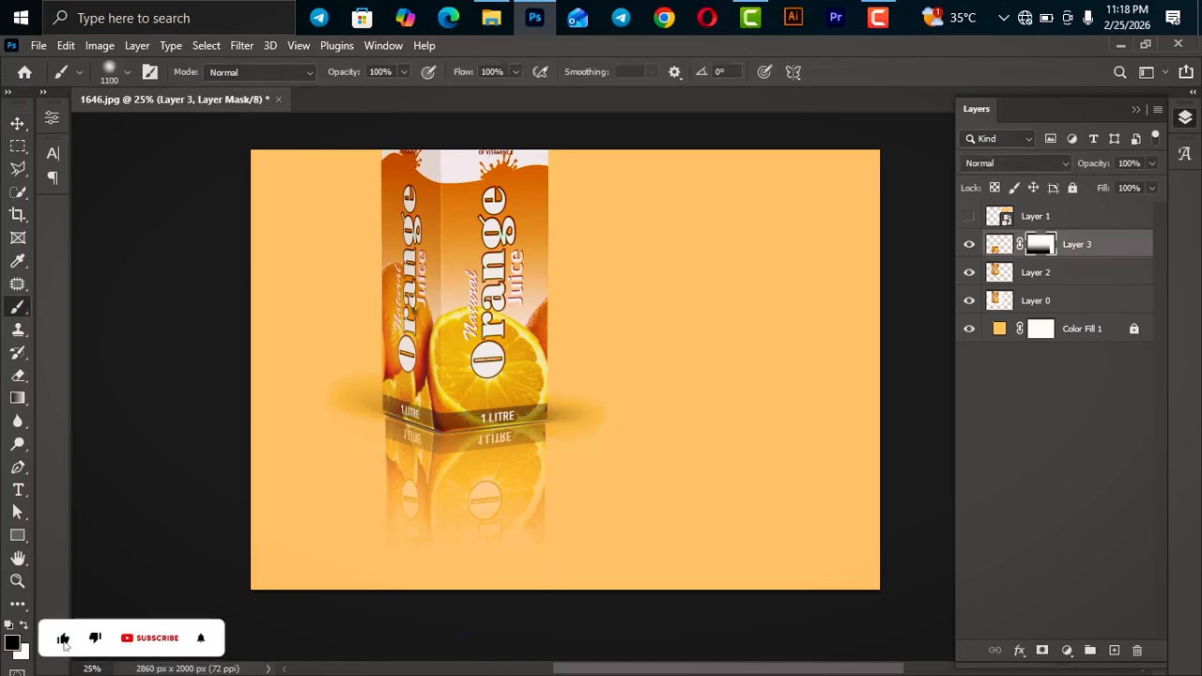
mouse_move(390, 582)
left_mouse_down()
mouse_move(540, 577)
mouse_move(502, 558)
mouse_move(428, 554)
left_mouse_up()
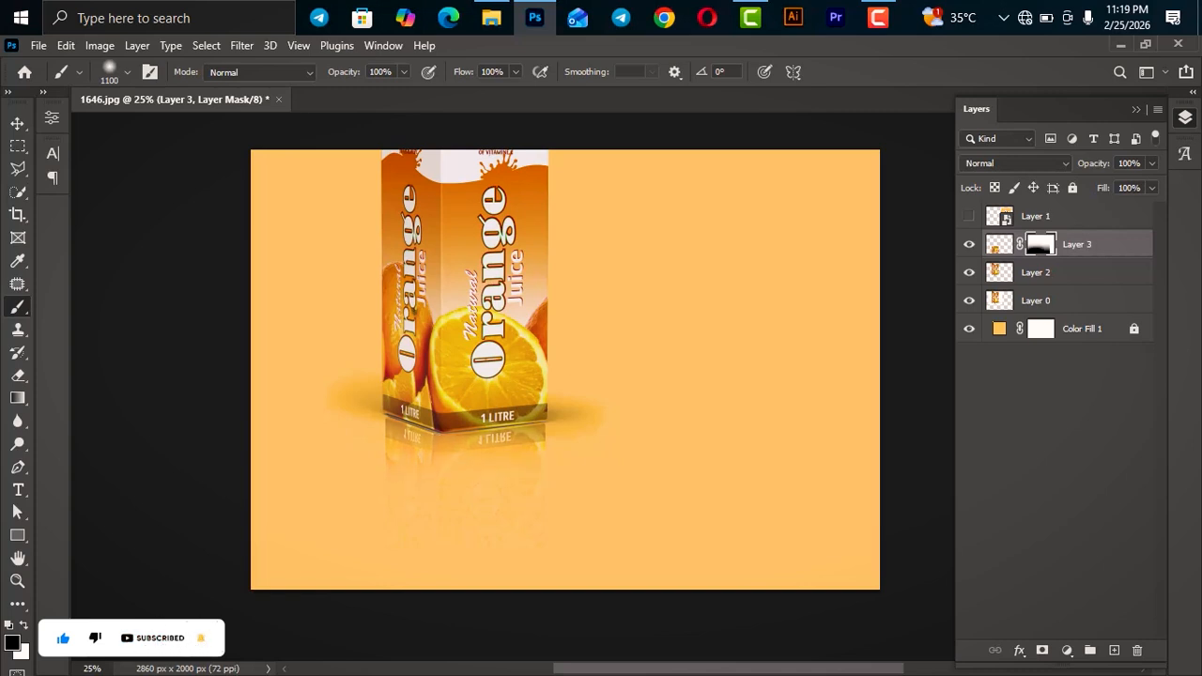
Move the carton with its shadow and reflection back down, then show the Layer 1 reference beside it and raise it slightly
key("v")
left_click_drag(848, 344, 252, 510)
left_click_drag(504, 236, 453, 340)
left_click(969, 216)
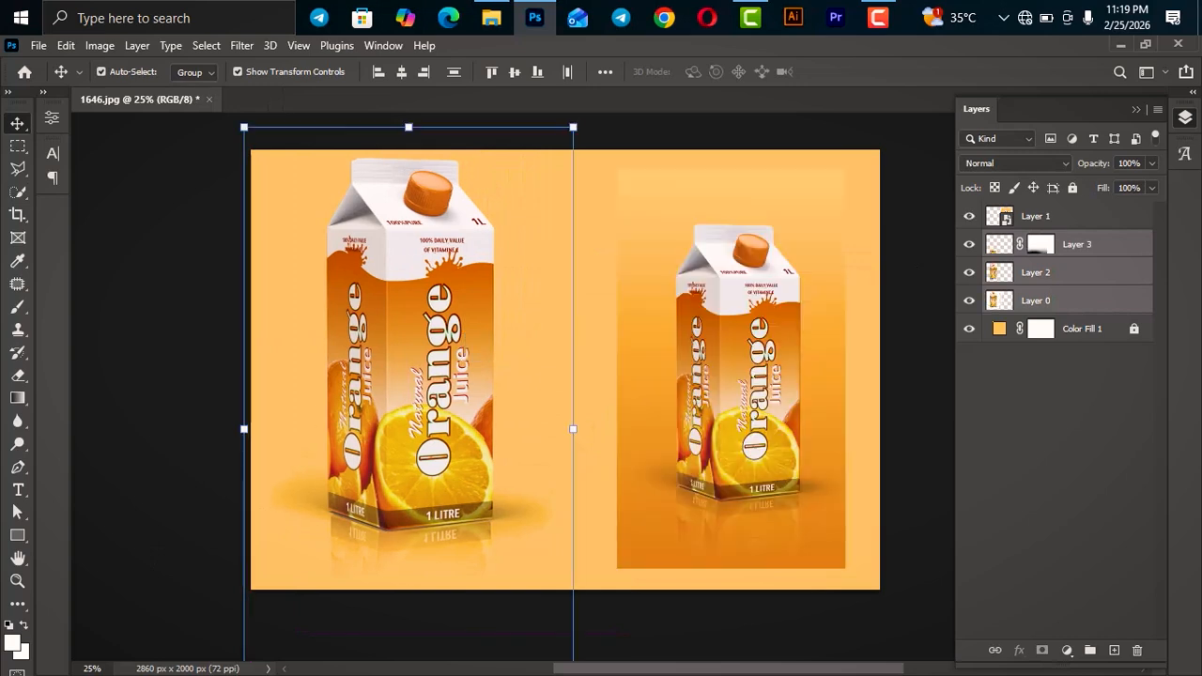
mouse_move(778, 312)
left_mouse_down()
mouse_move(778, 287)
mouse_move(769, 291)
left_mouse_up()
left_click(616, 337)
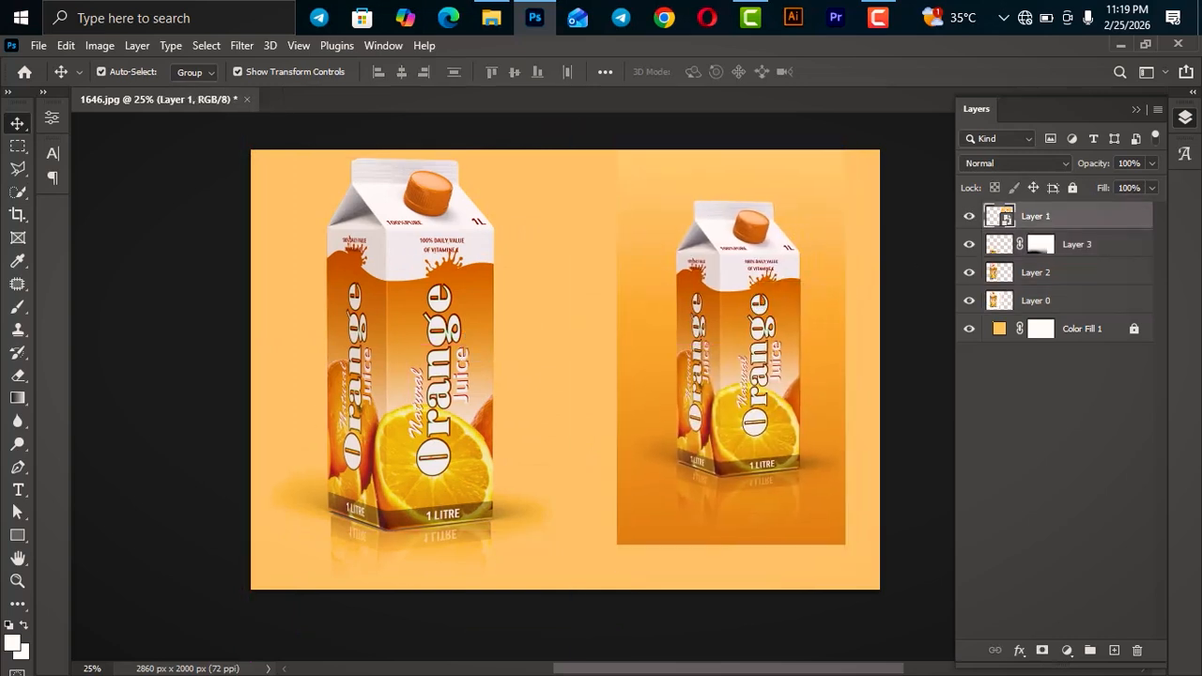
Select Layer 0, Layer 2 and Layer 3 together and link them
key("ctrl+minus")
key("ctrl+plus")
key("ctrl+plus")
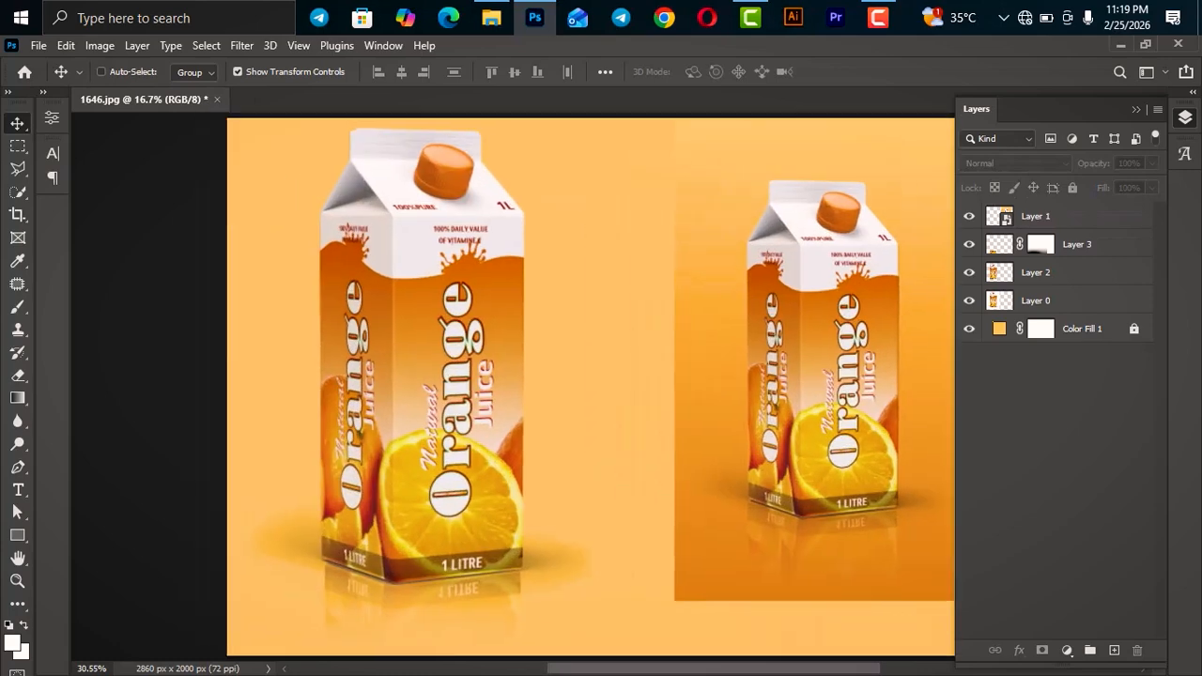
key("ctrl+minus")
left_click_drag(240, 176, 488, 523)
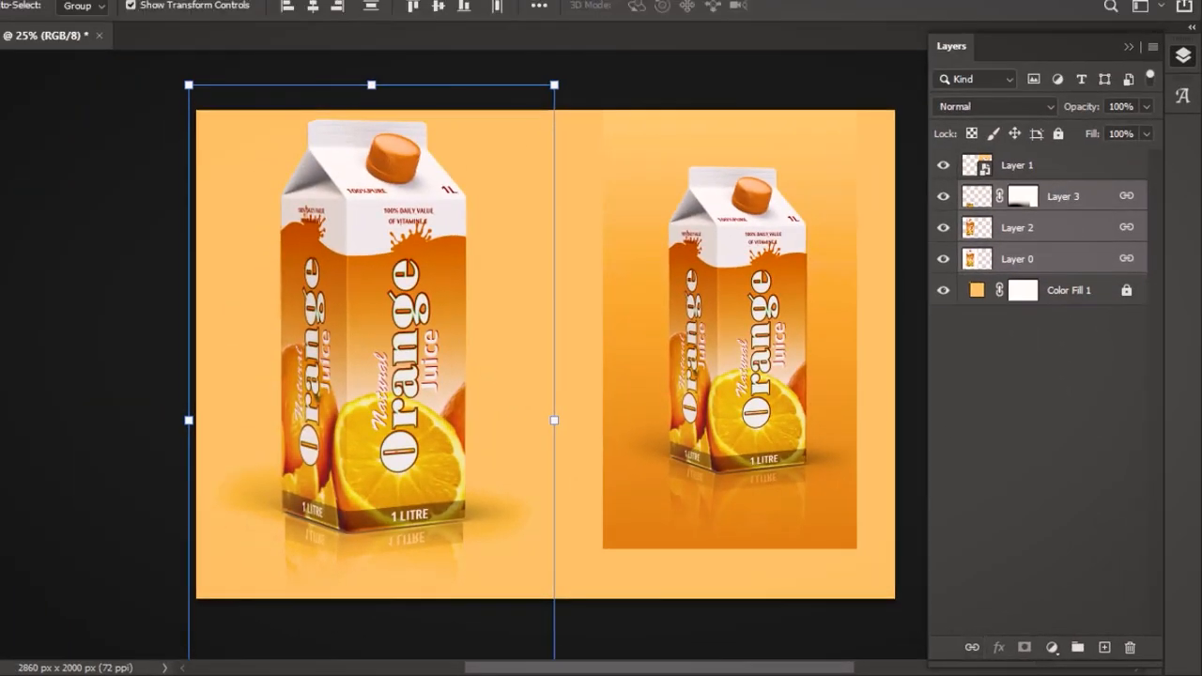
left_click(1038, 423)
Scale the linked carton layers down to the reference carton's size and place them in the left half of the canvas
left_click_drag(324, 311, 395, 358)
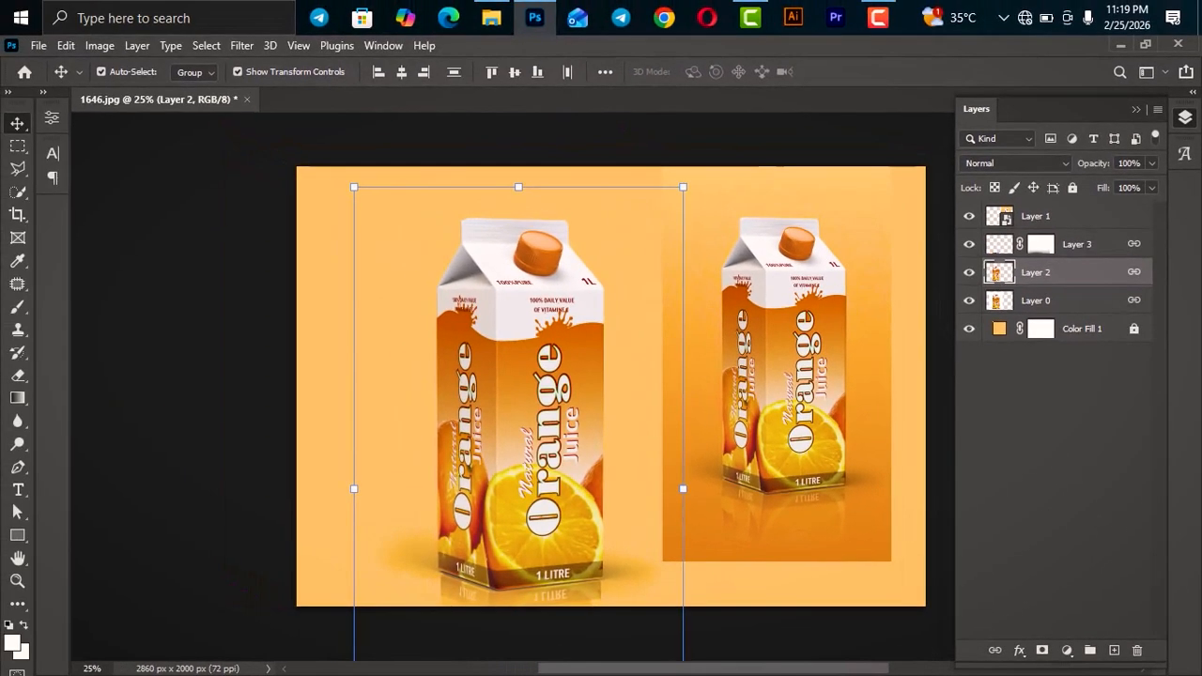
left_click_drag(683, 489, 596, 488)
key("Return")
left_click_drag(545, 455, 499, 372)
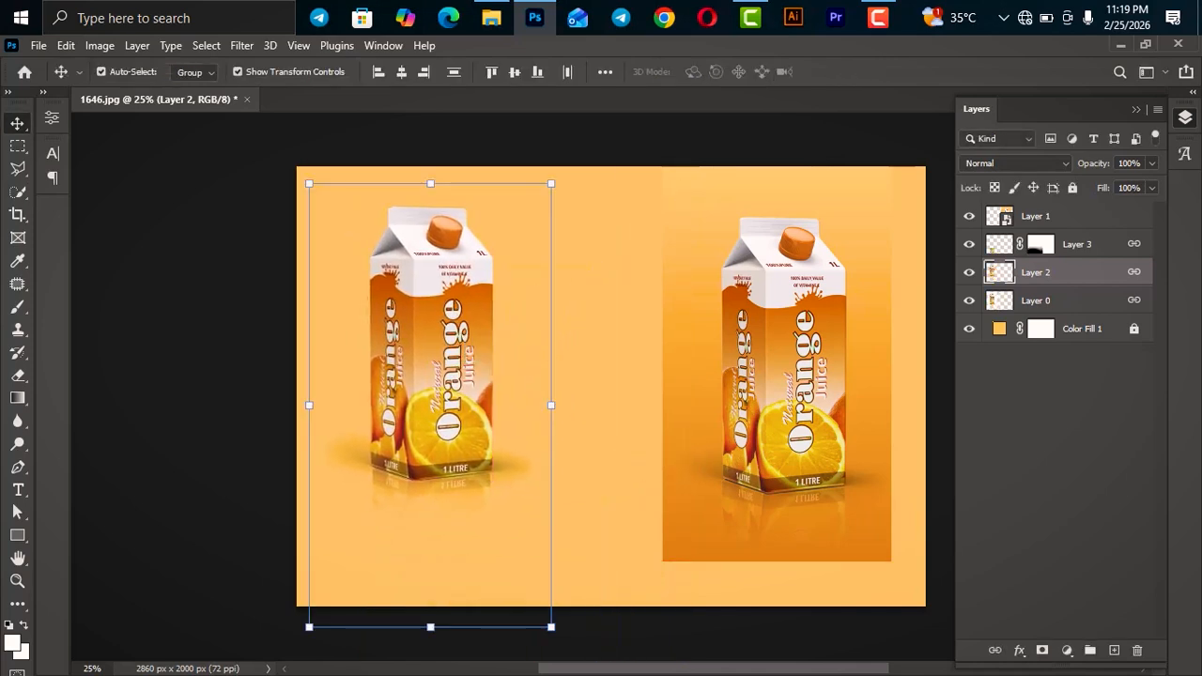